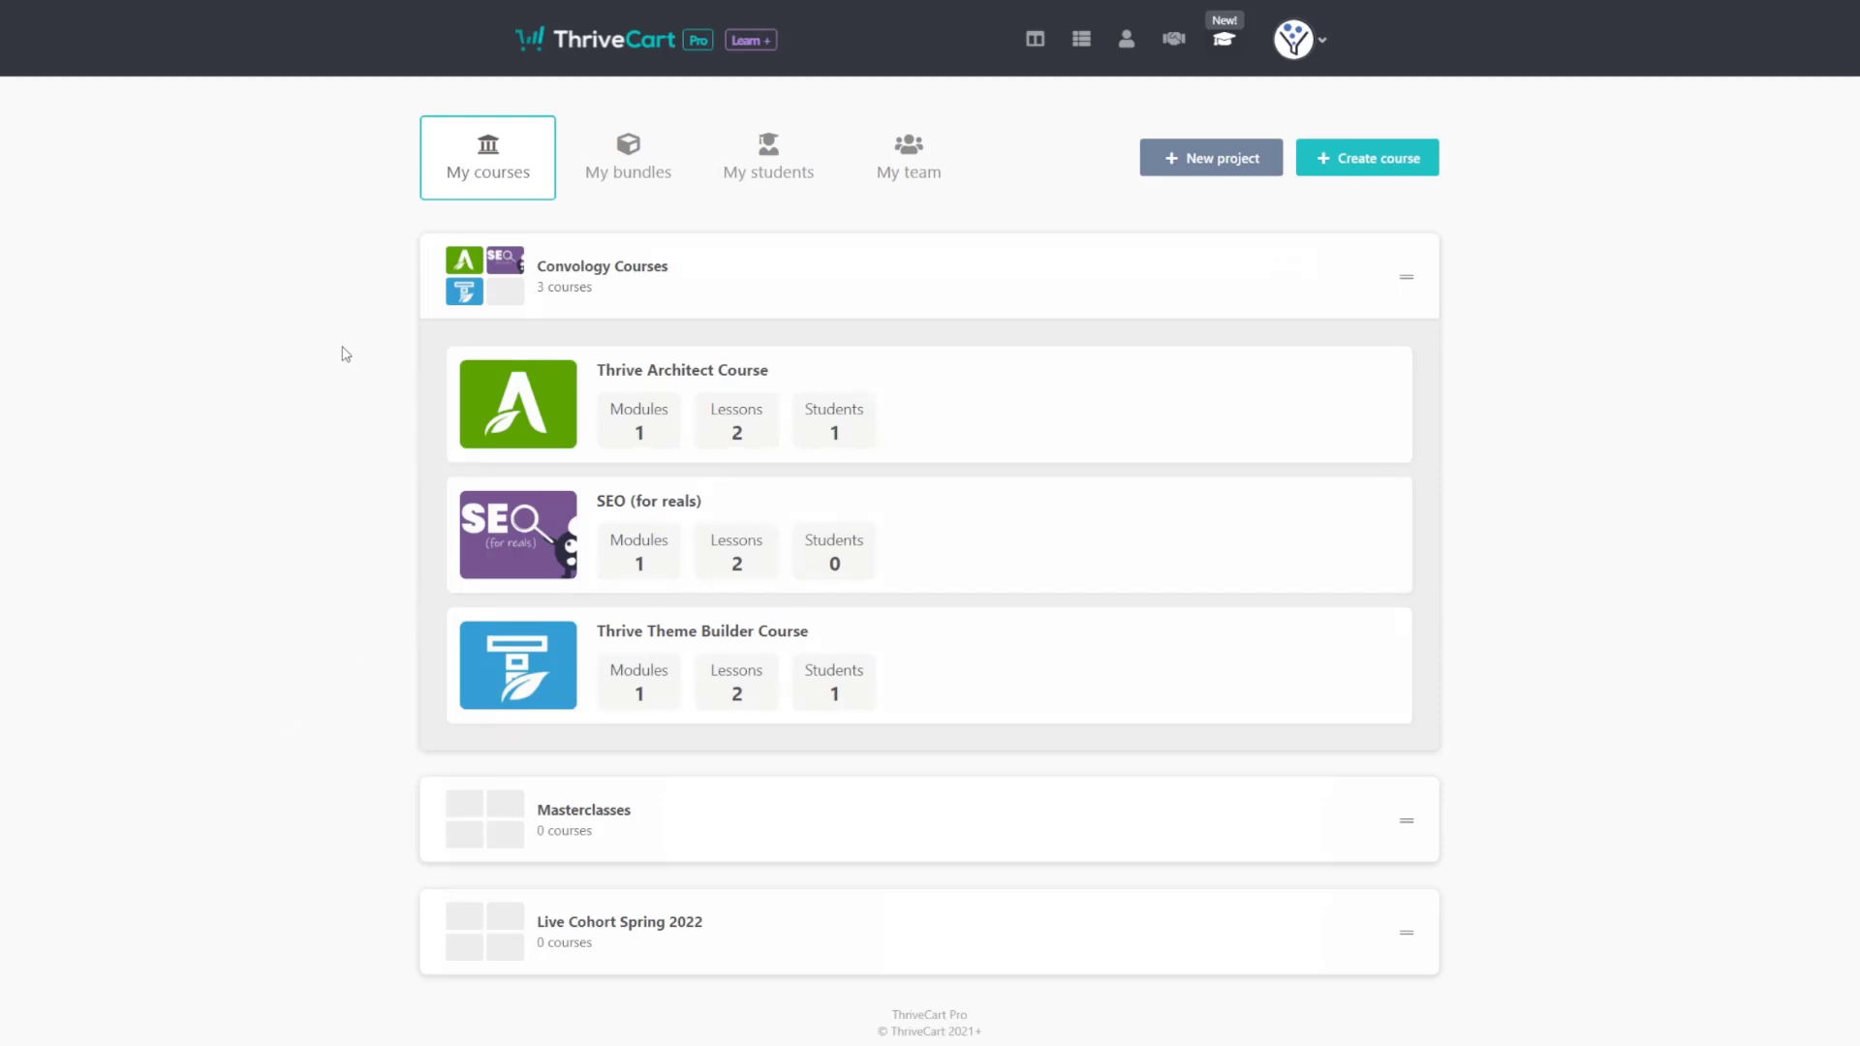
Step: Open the Thrive Architect Course, then edit its Establishing credibility lesson
{"action": "mouse_move", "coordinate": [969, 420]}
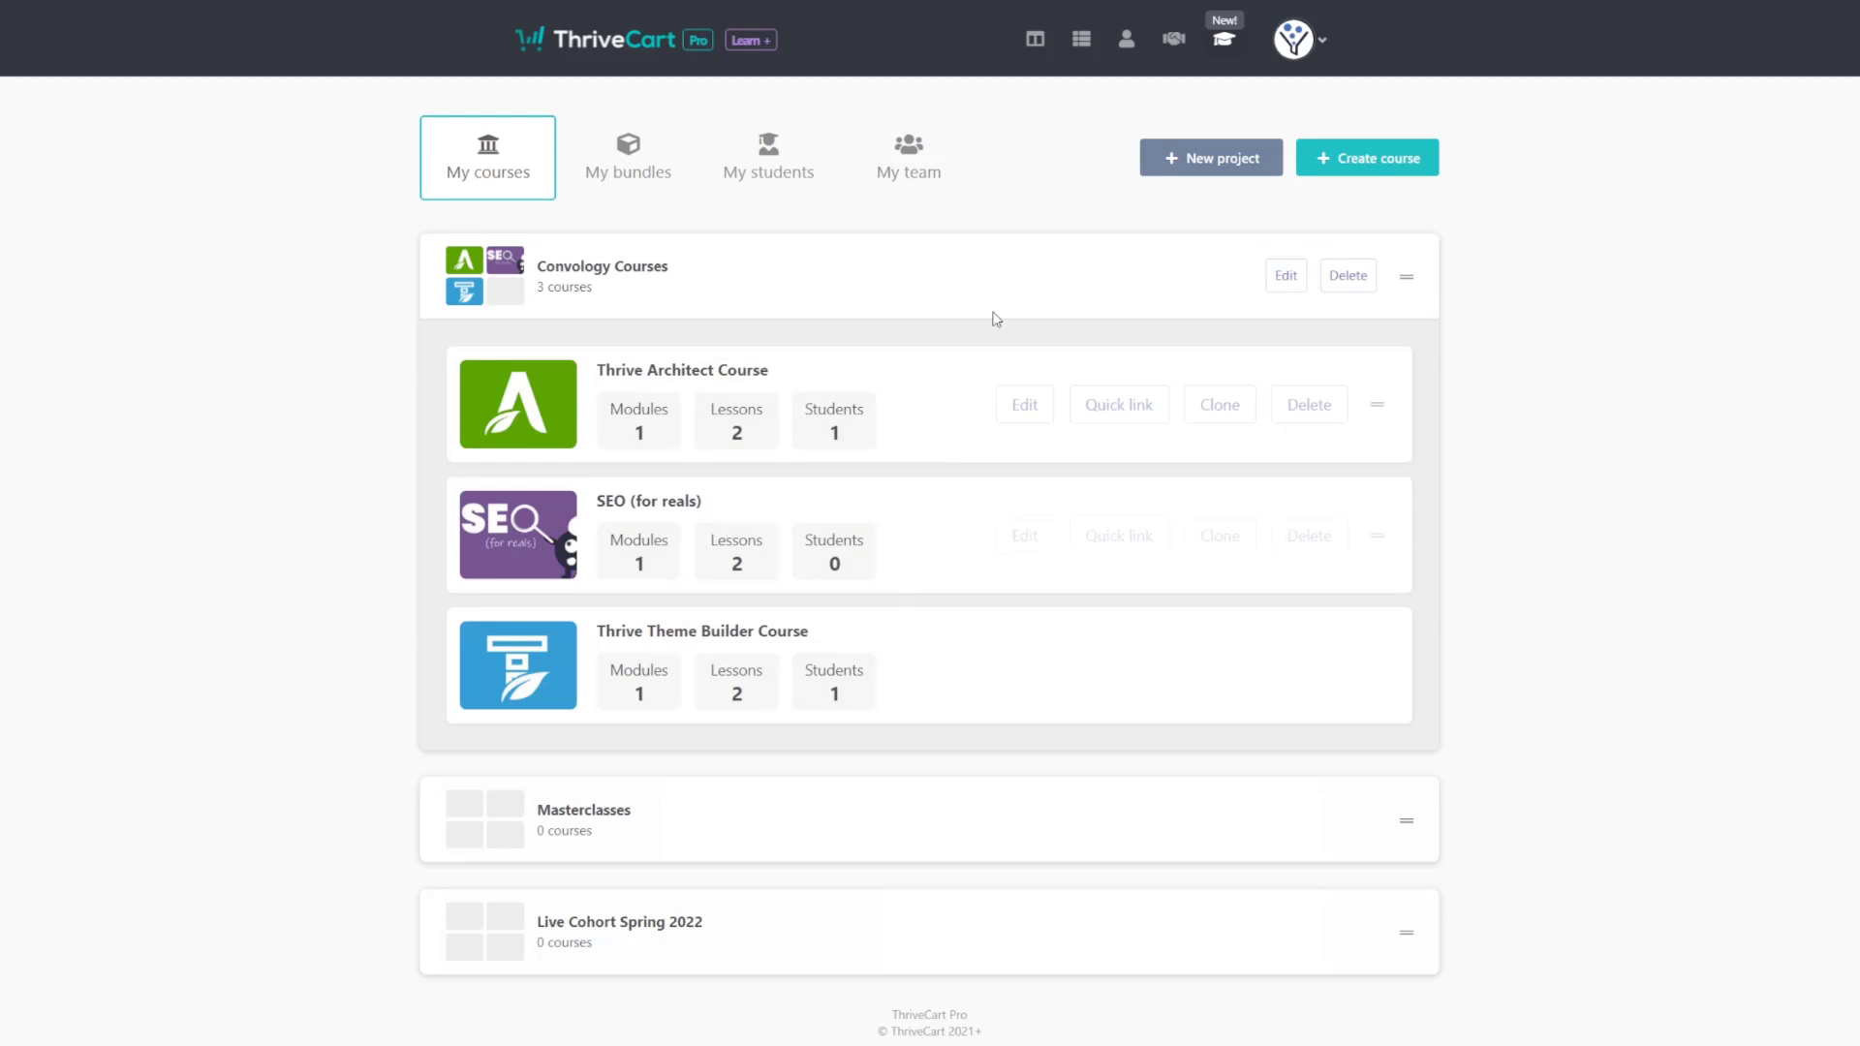
{"action": "left_click", "coordinate": [1024, 407]}
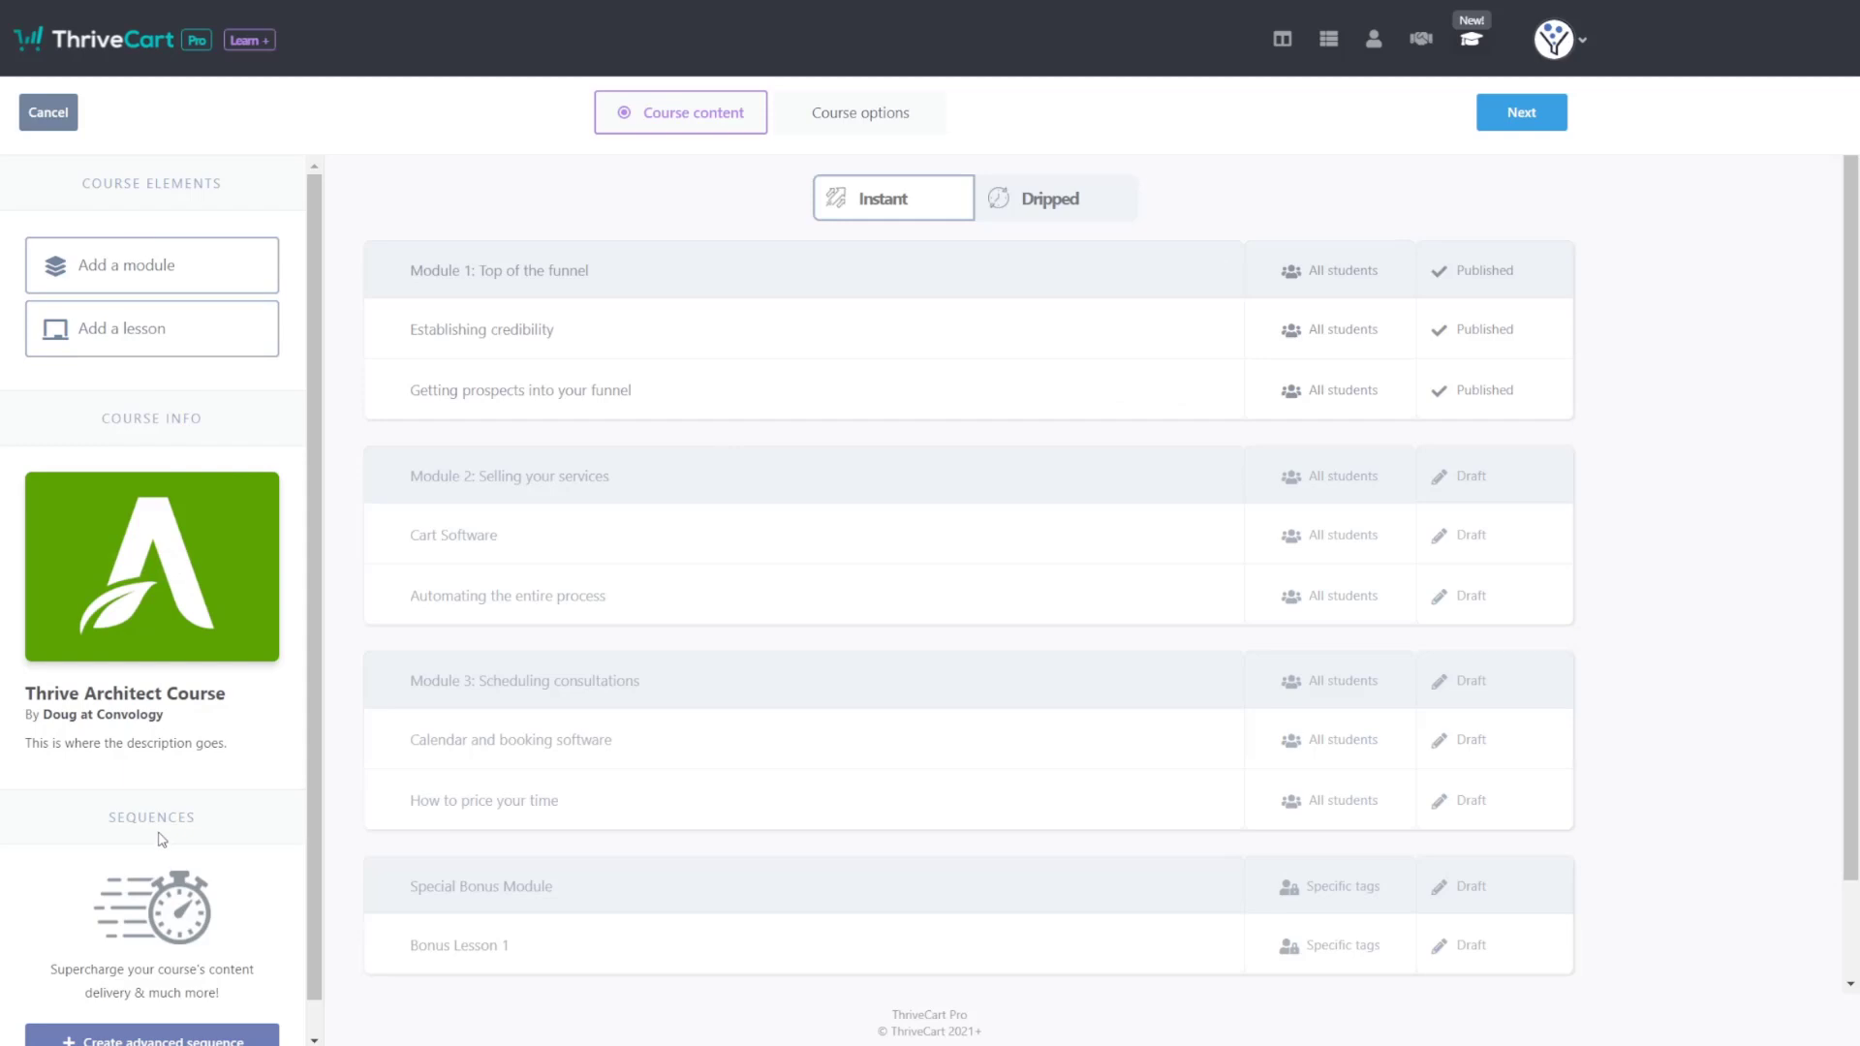
{"action": "mouse_move", "coordinate": [615, 333]}
{"action": "left_click", "coordinate": [1144, 330]}
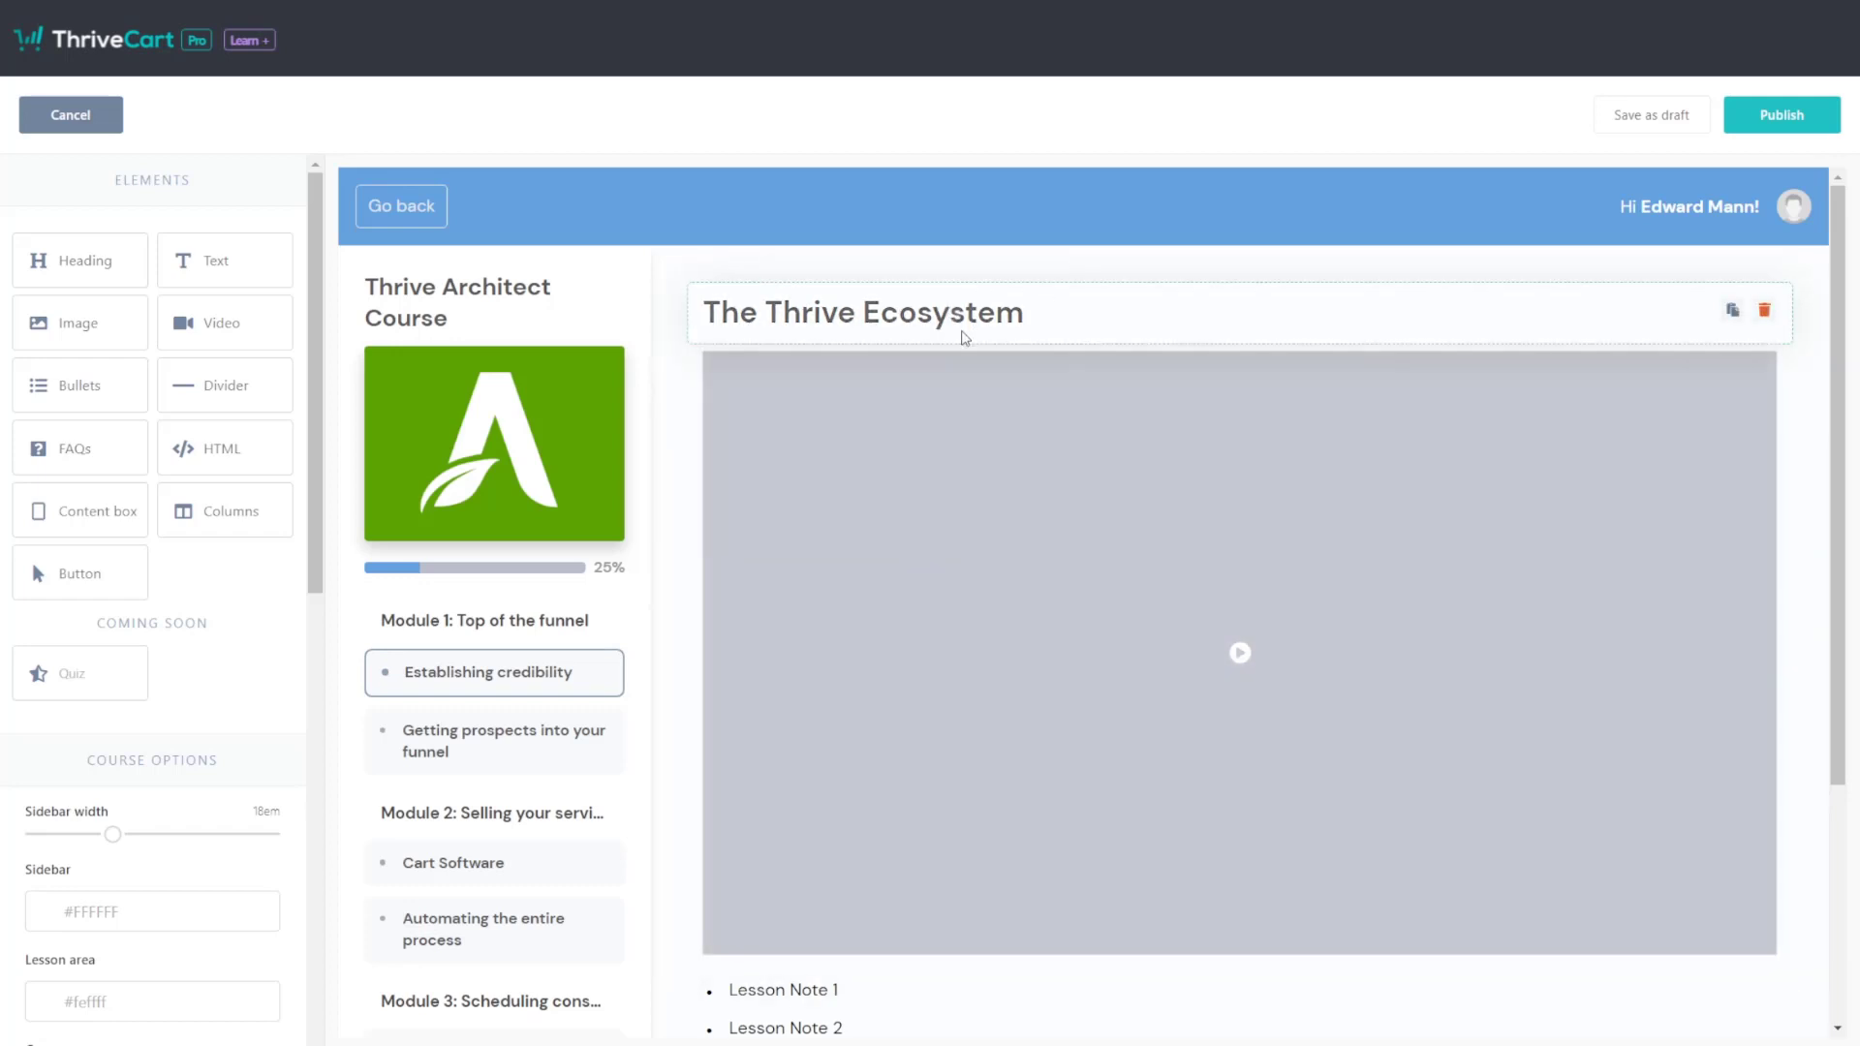
{"action": "scroll", "coordinate": [963, 339], "scroll_direction": "down", "scroll_amount": 3}
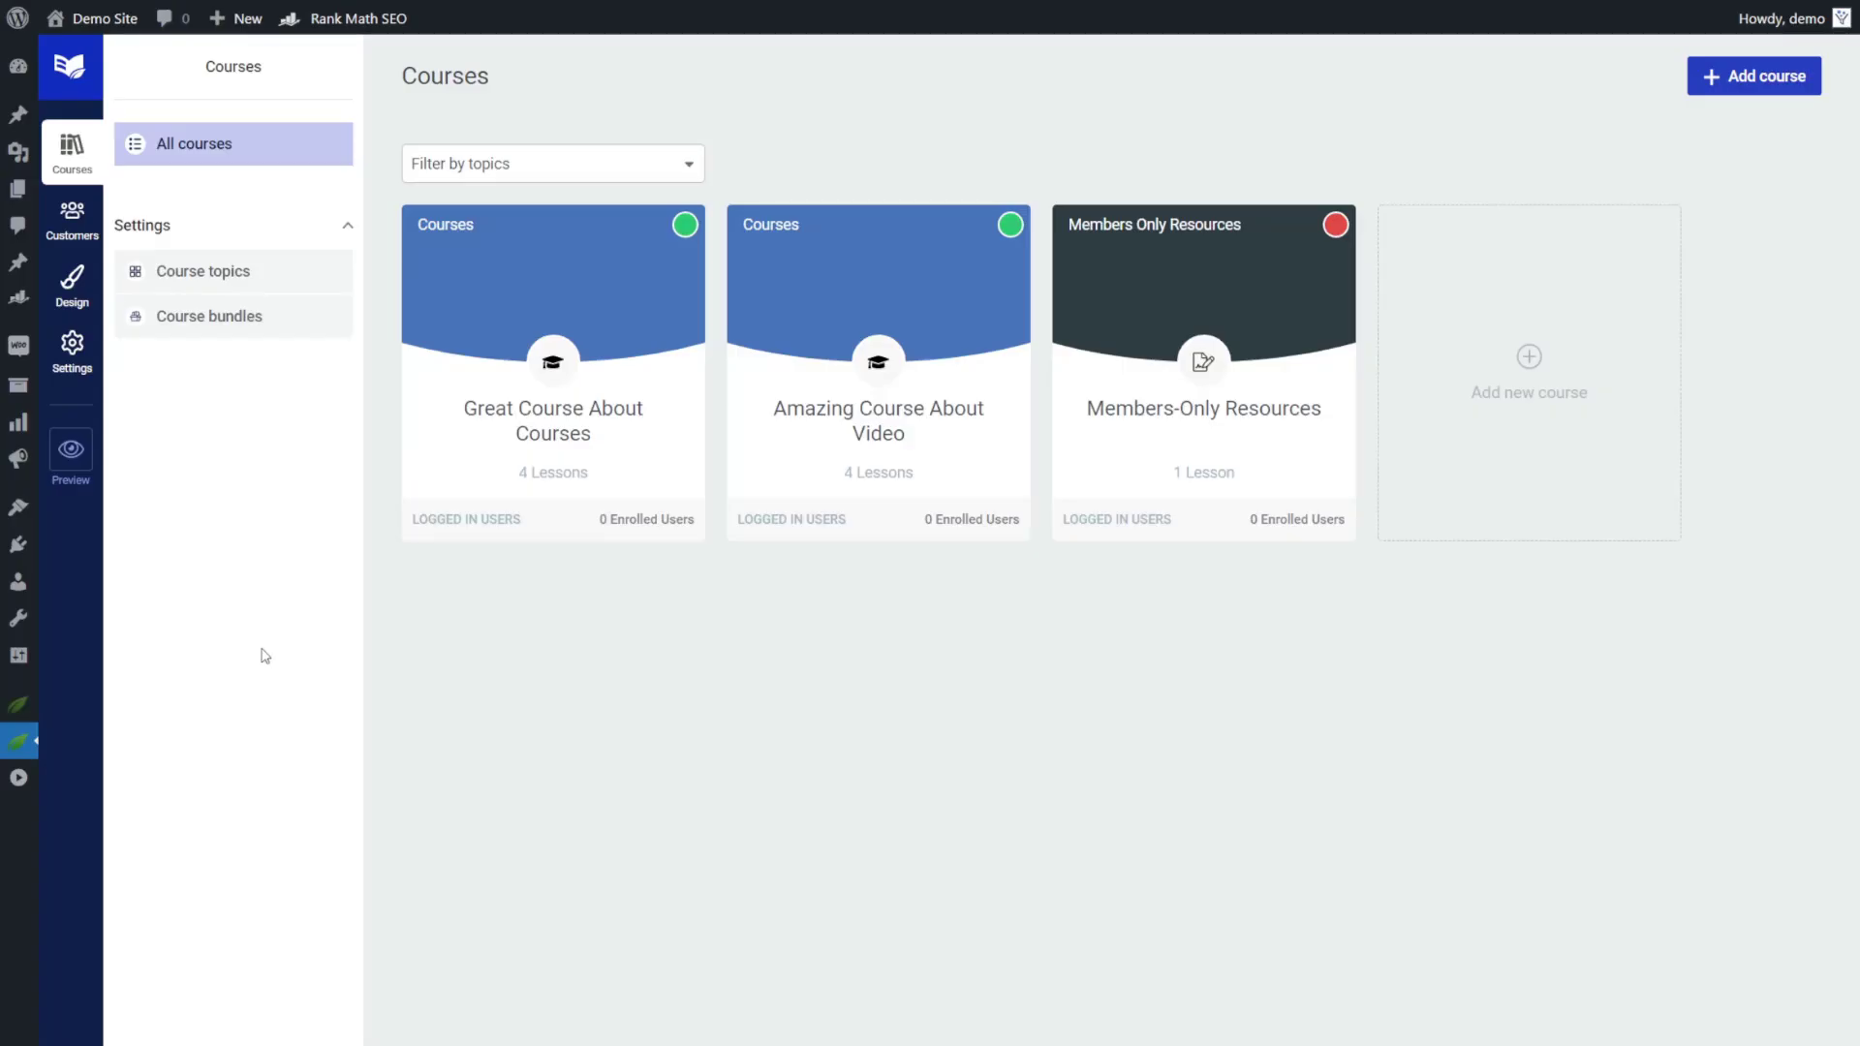
Step: Open Great Course About Courses' content and expand Test Module 1 and Module about This
{"action": "left_click", "coordinate": [669, 453]}
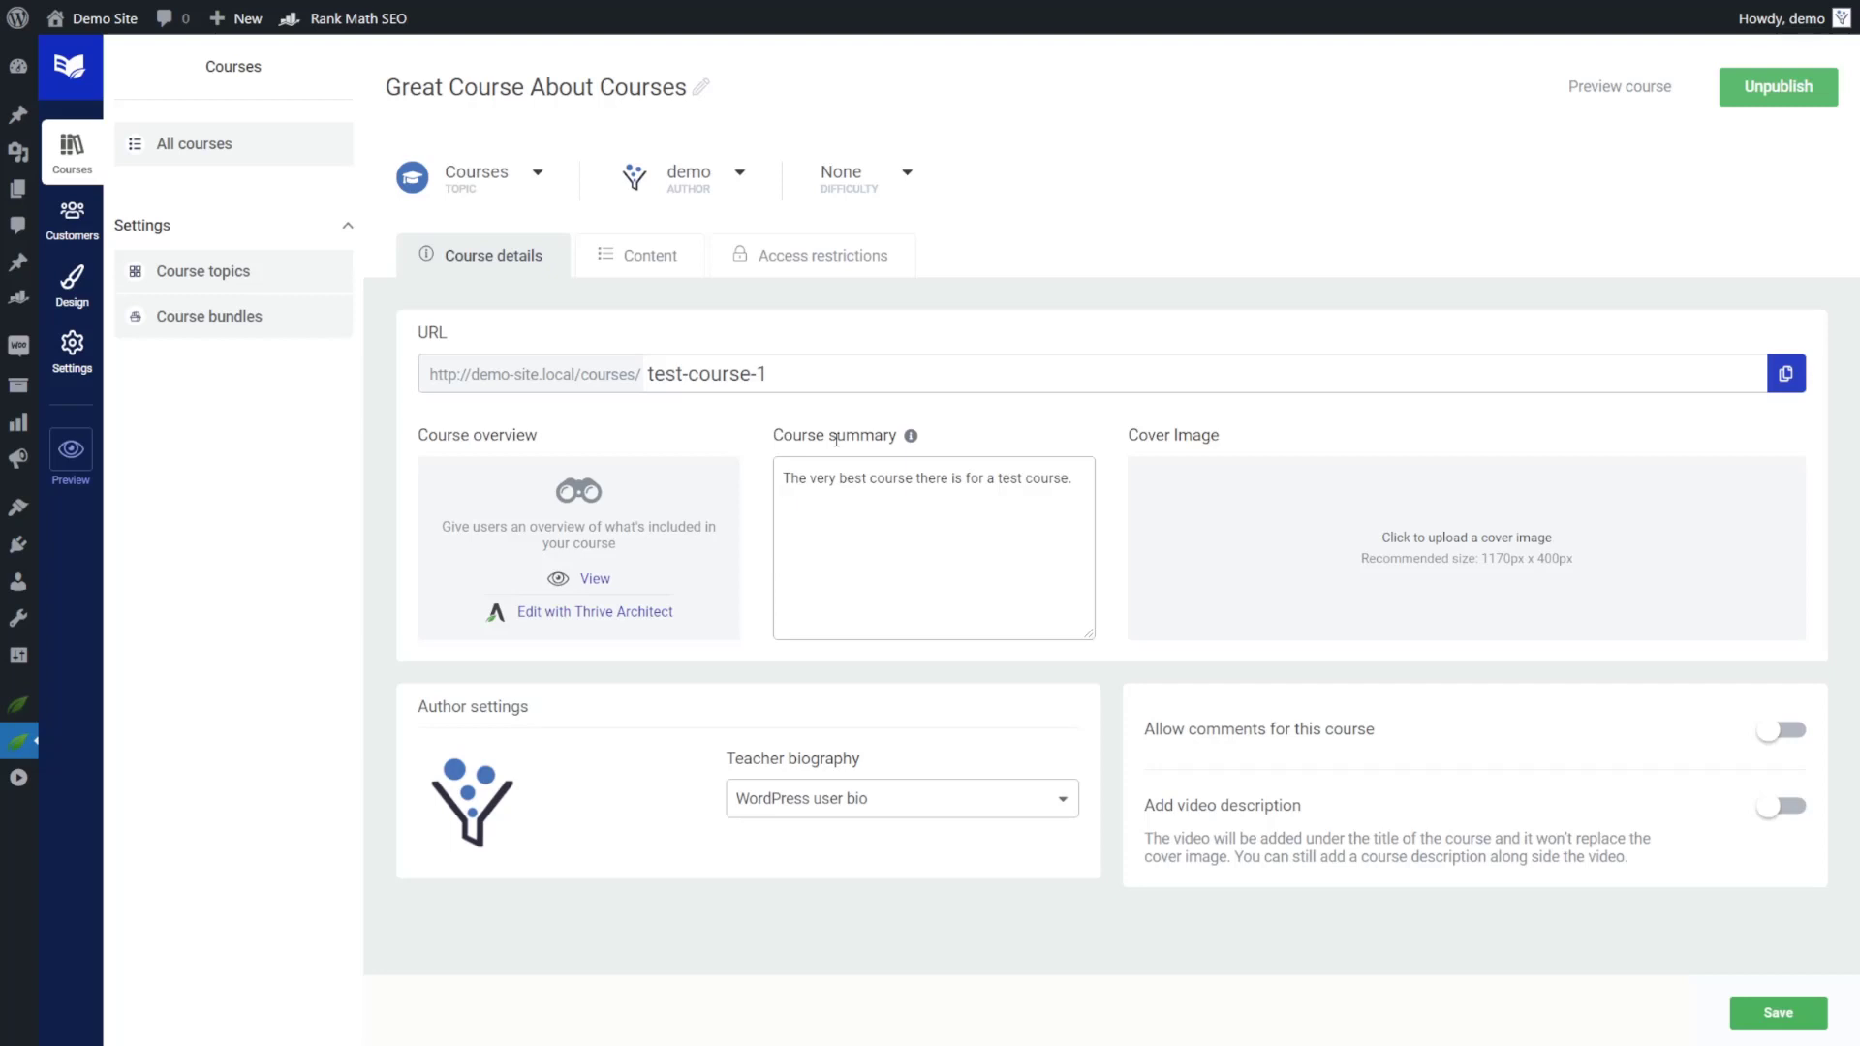
{"action": "left_click", "coordinate": [647, 256]}
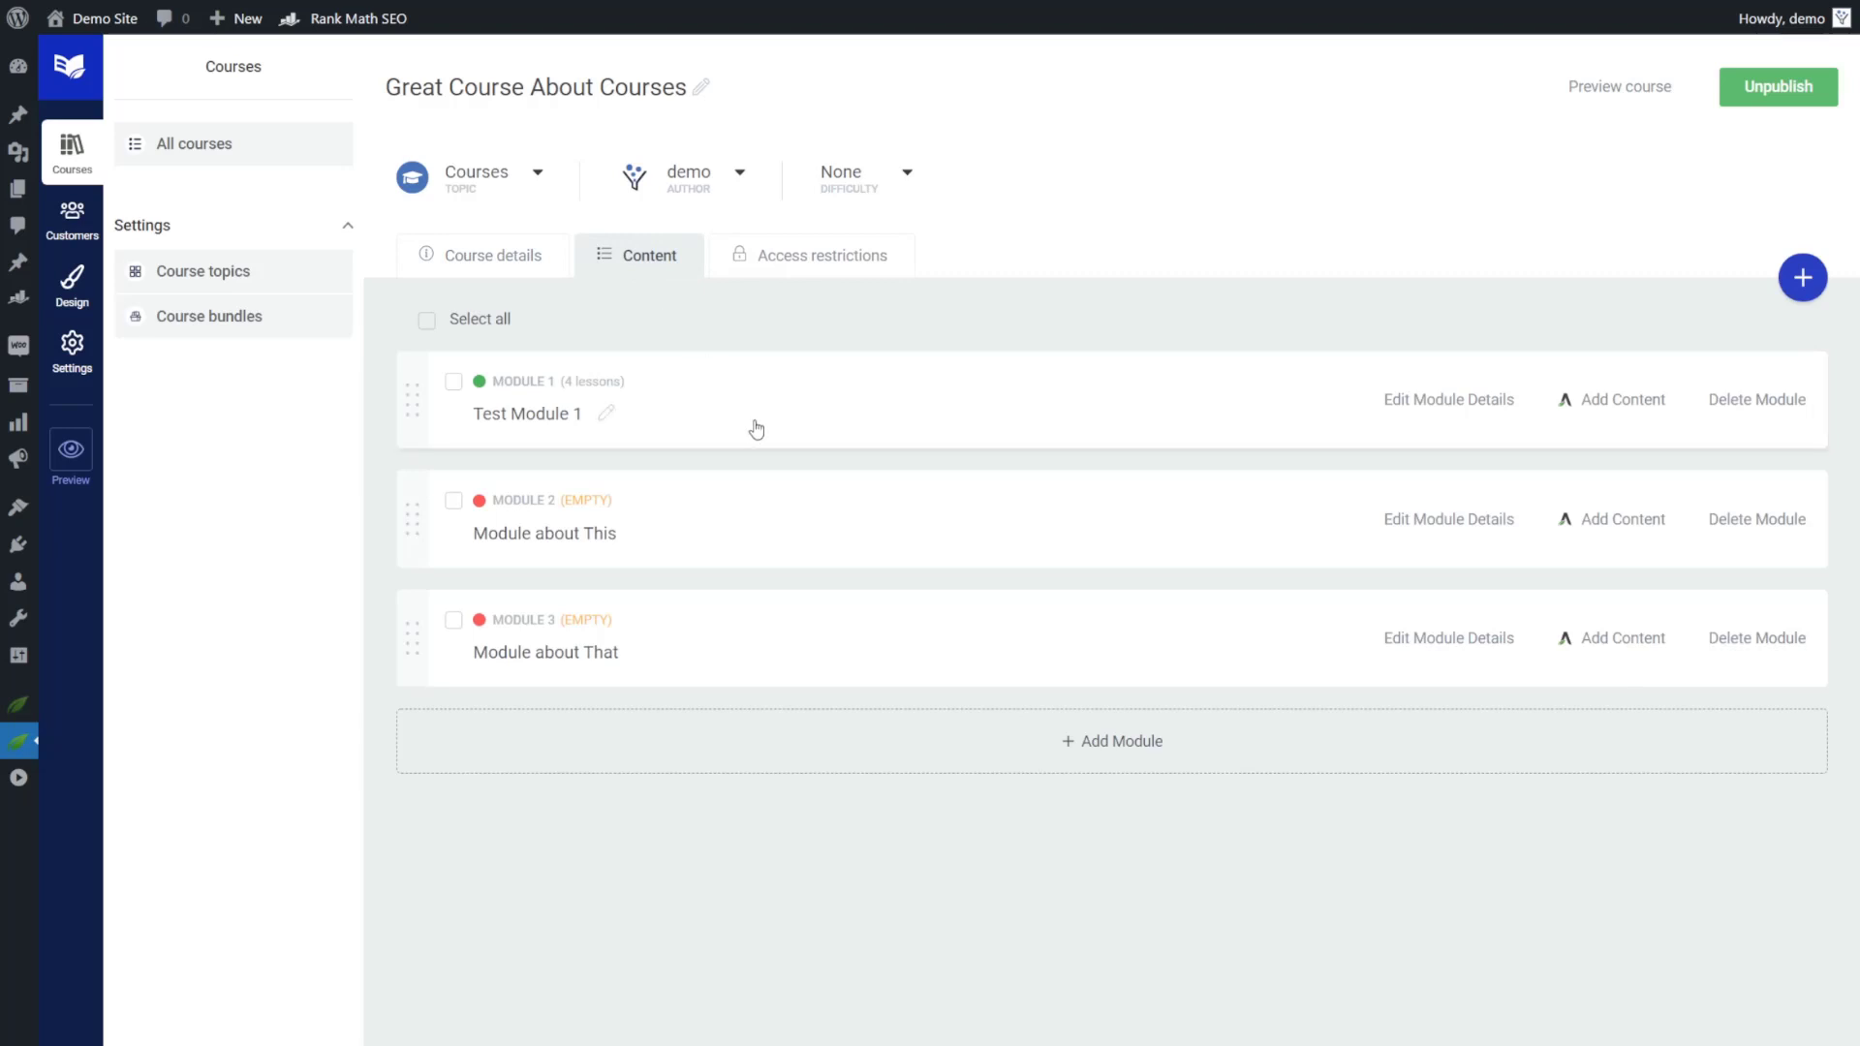
{"action": "double_click", "coordinate": [865, 402]}
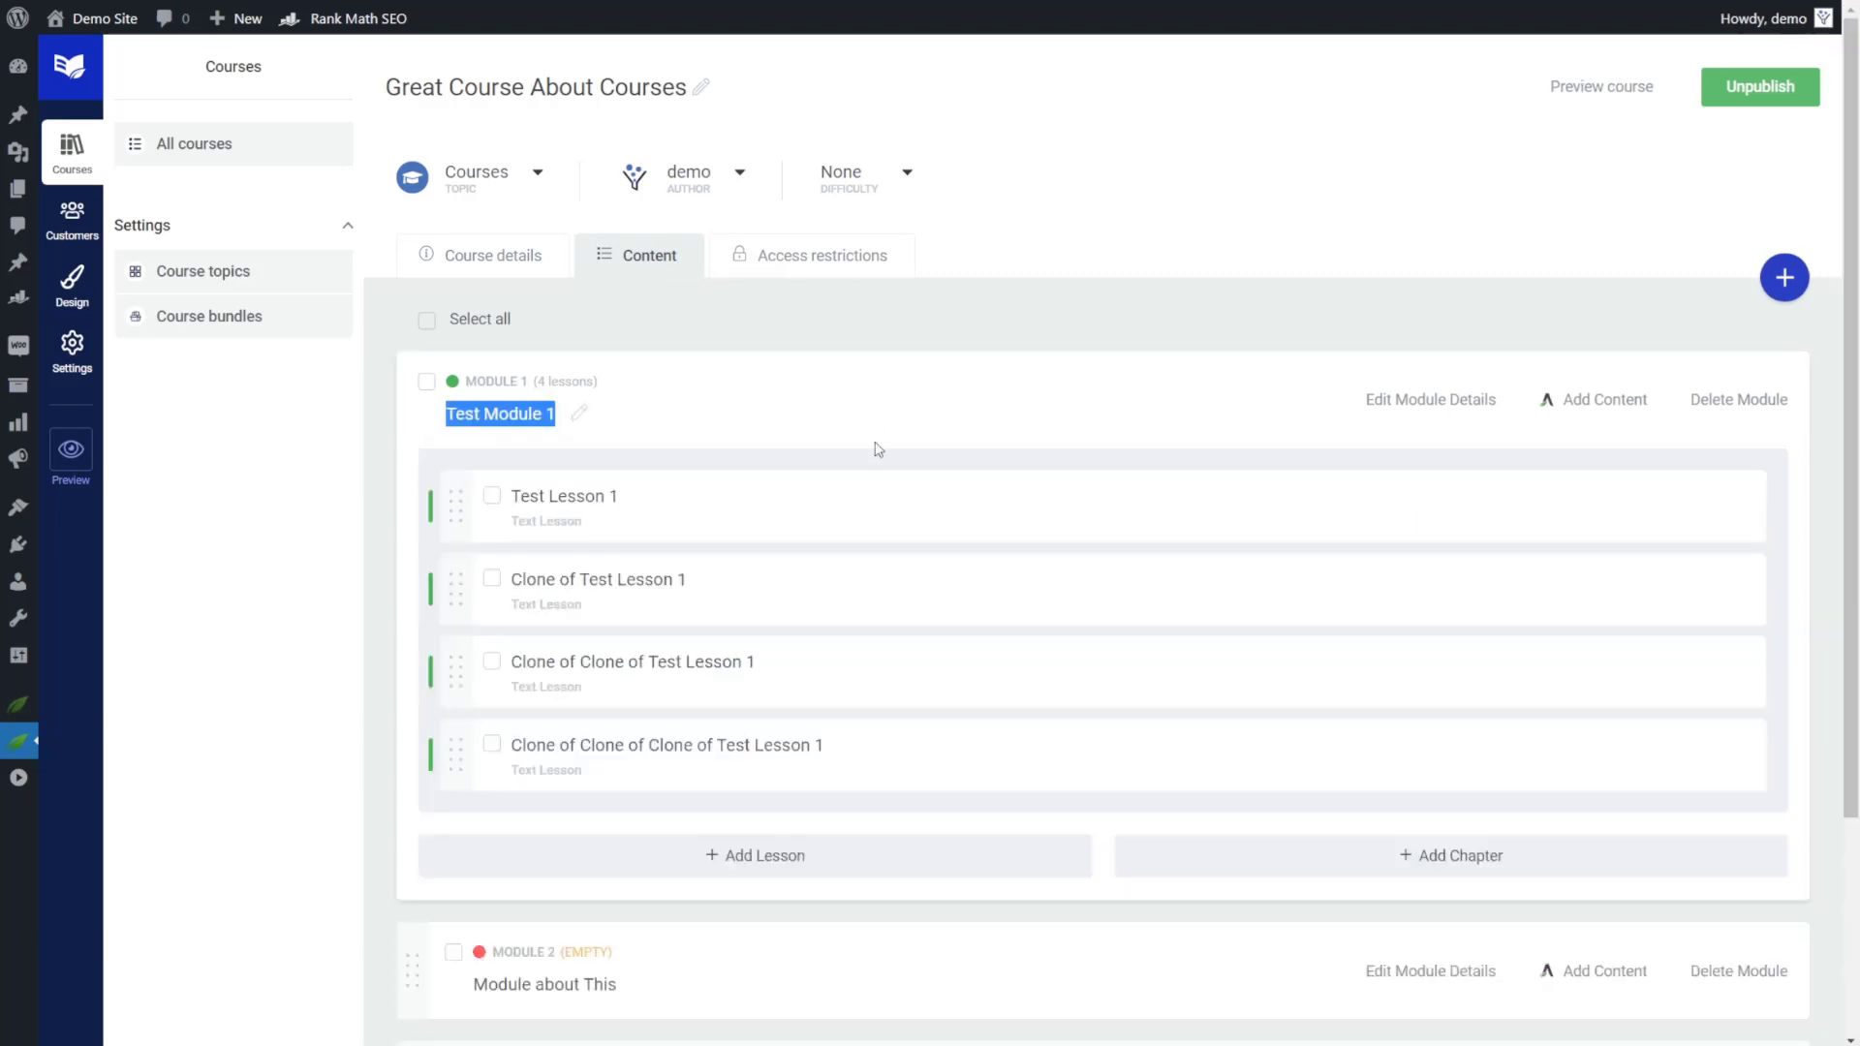
{"action": "scroll", "coordinate": [801, 722], "scroll_direction": "down", "scroll_amount": 3}
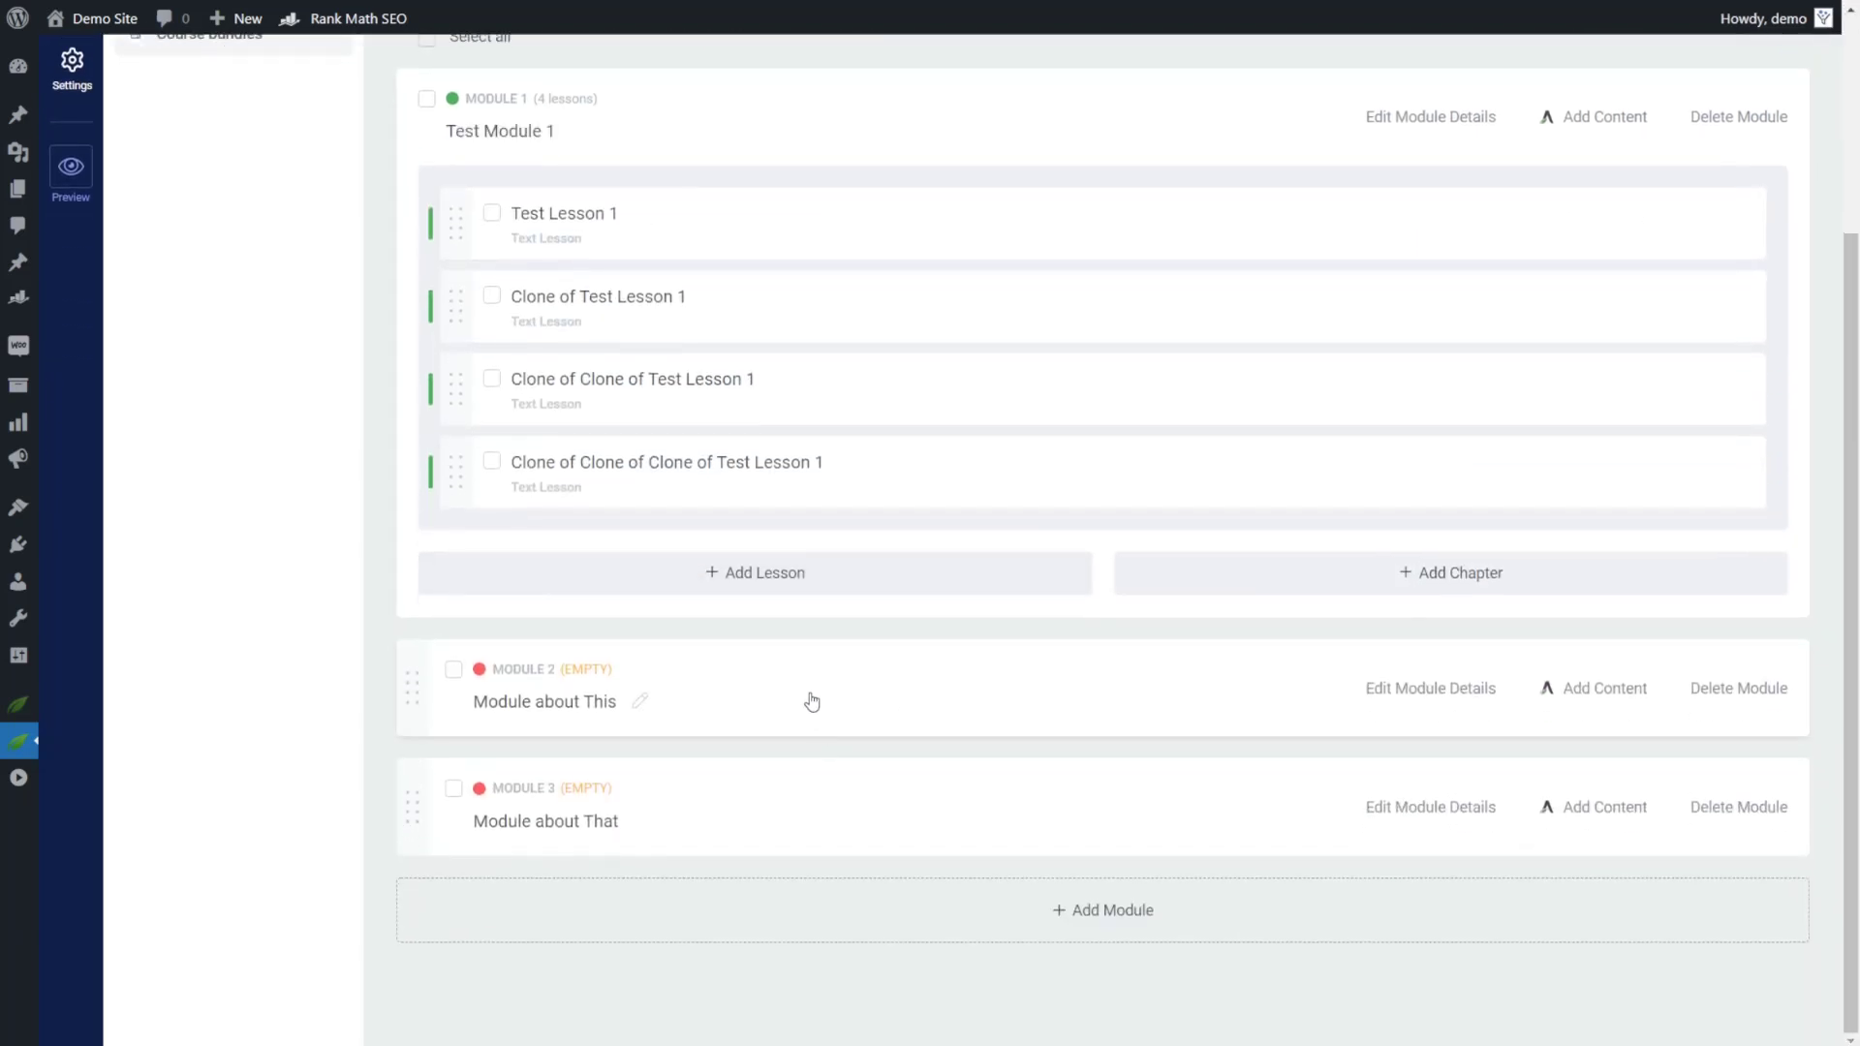
{"action": "left_click", "coordinate": [810, 699]}
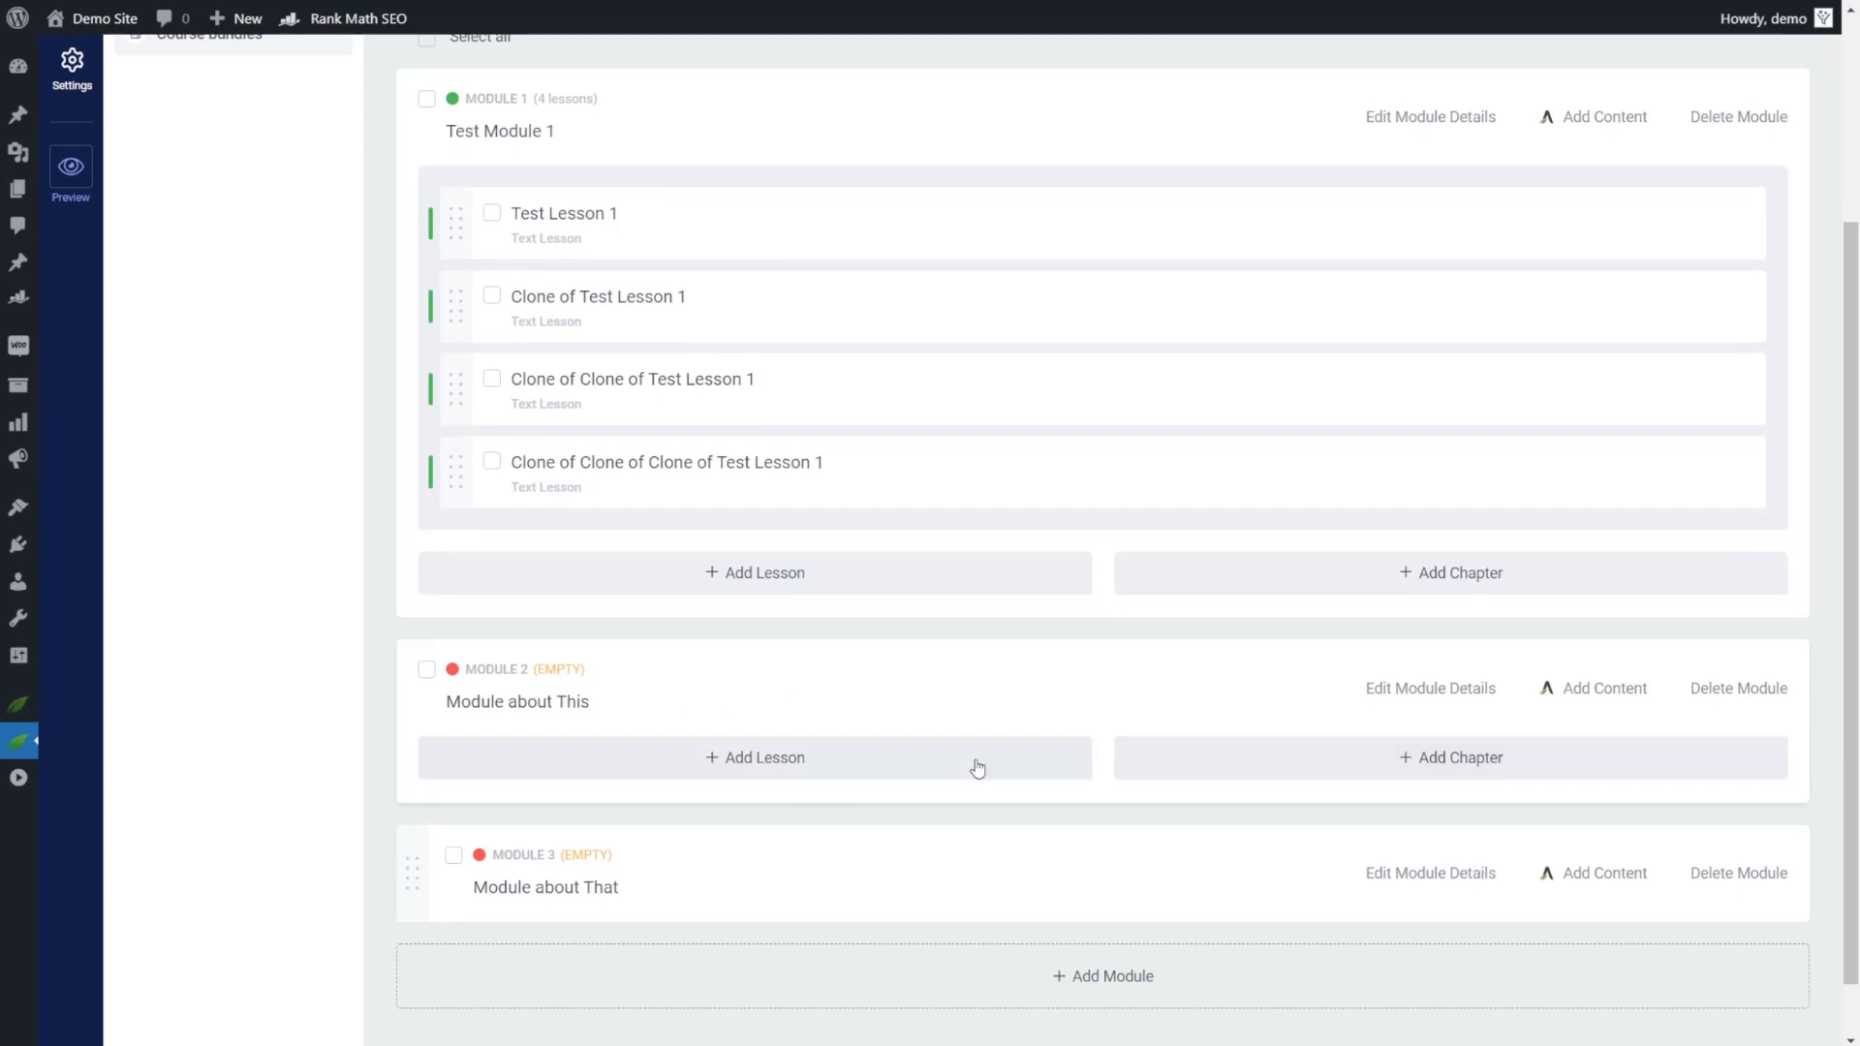
{"action": "scroll", "coordinate": [945, 588], "scroll_direction": "up", "scroll_amount": 1}
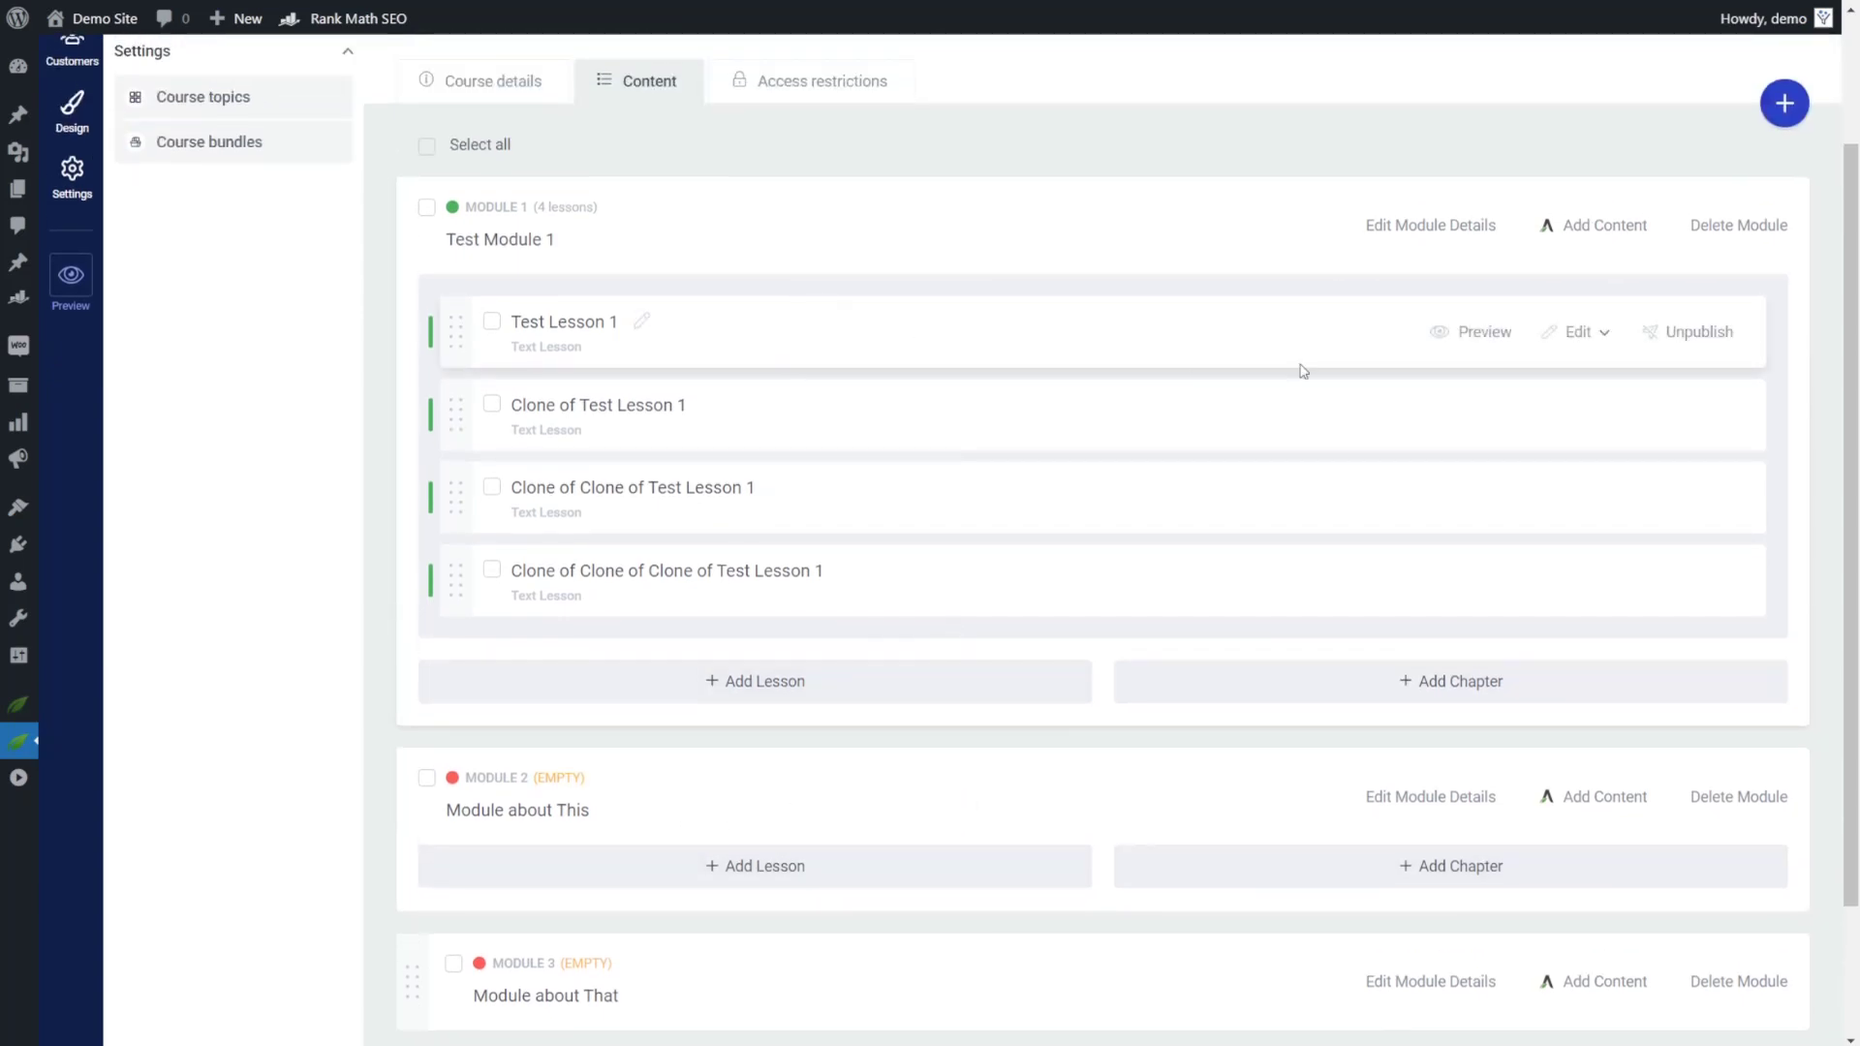
{"action": "left_click", "coordinate": [1584, 337]}
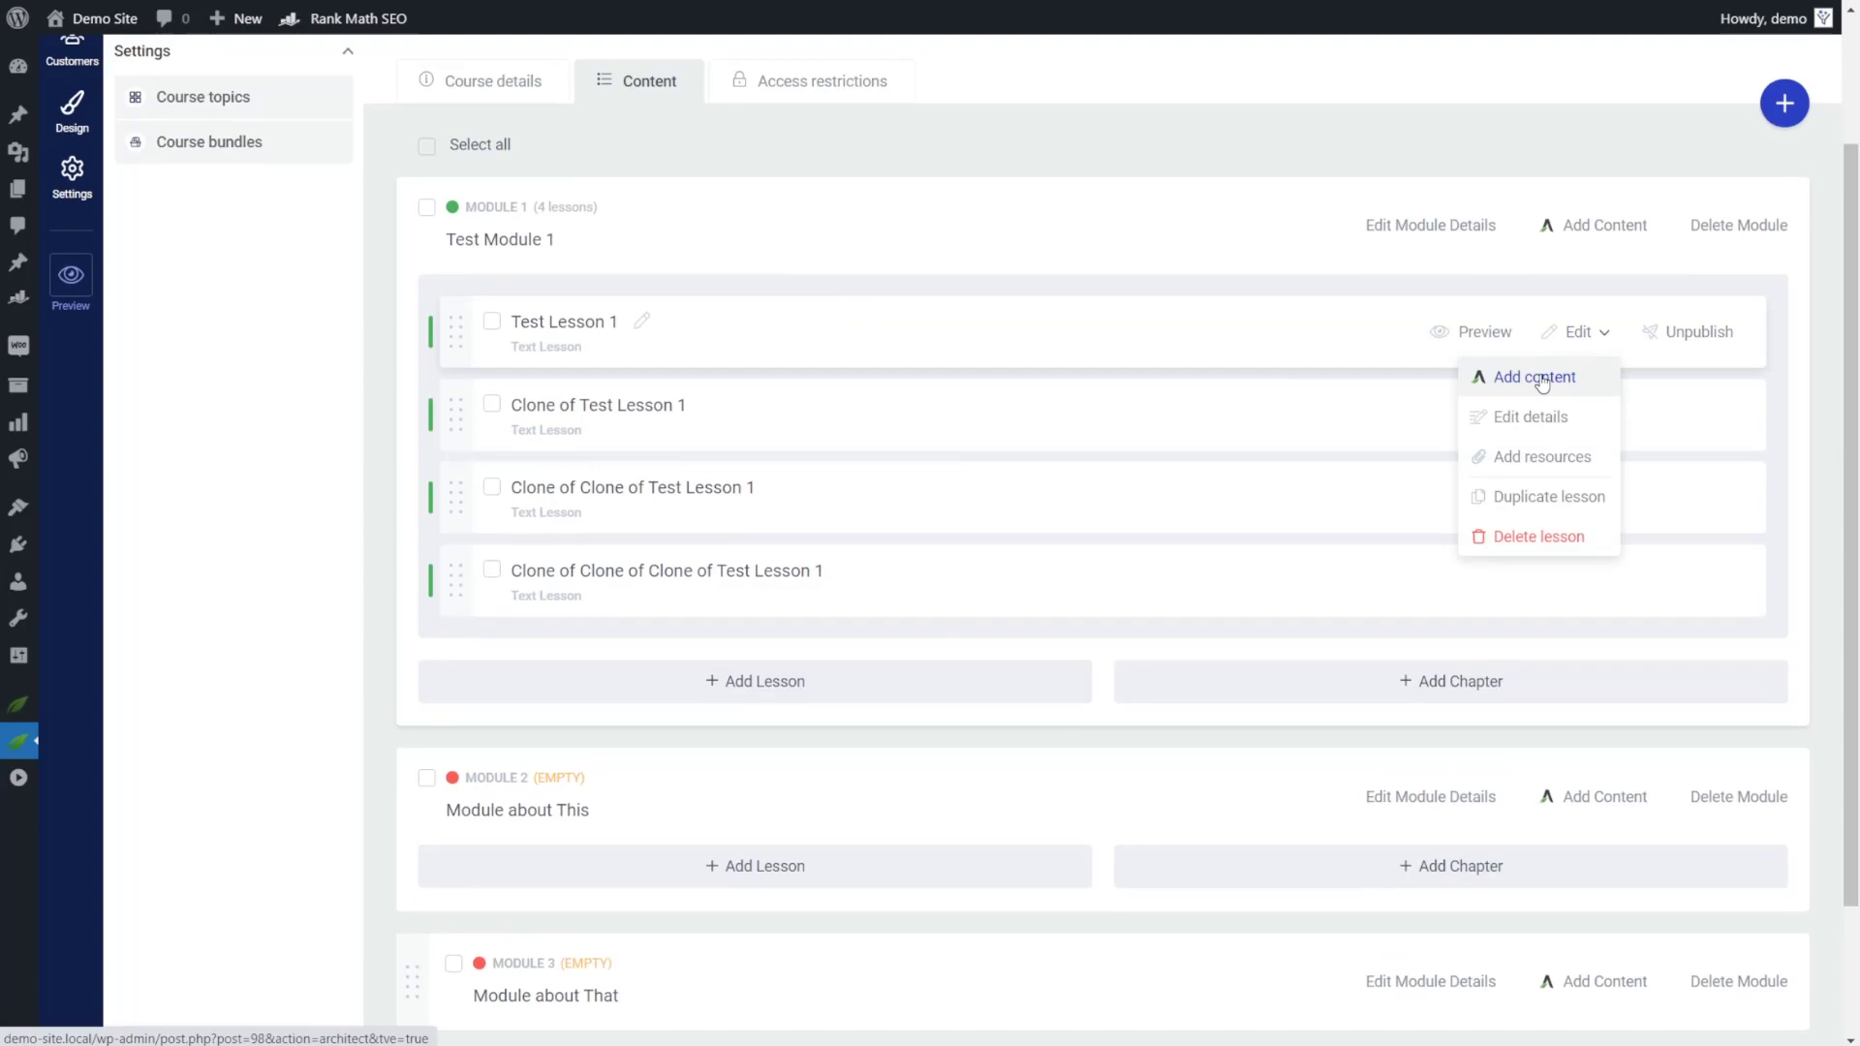
{"action": "left_click", "coordinate": [1532, 416]}
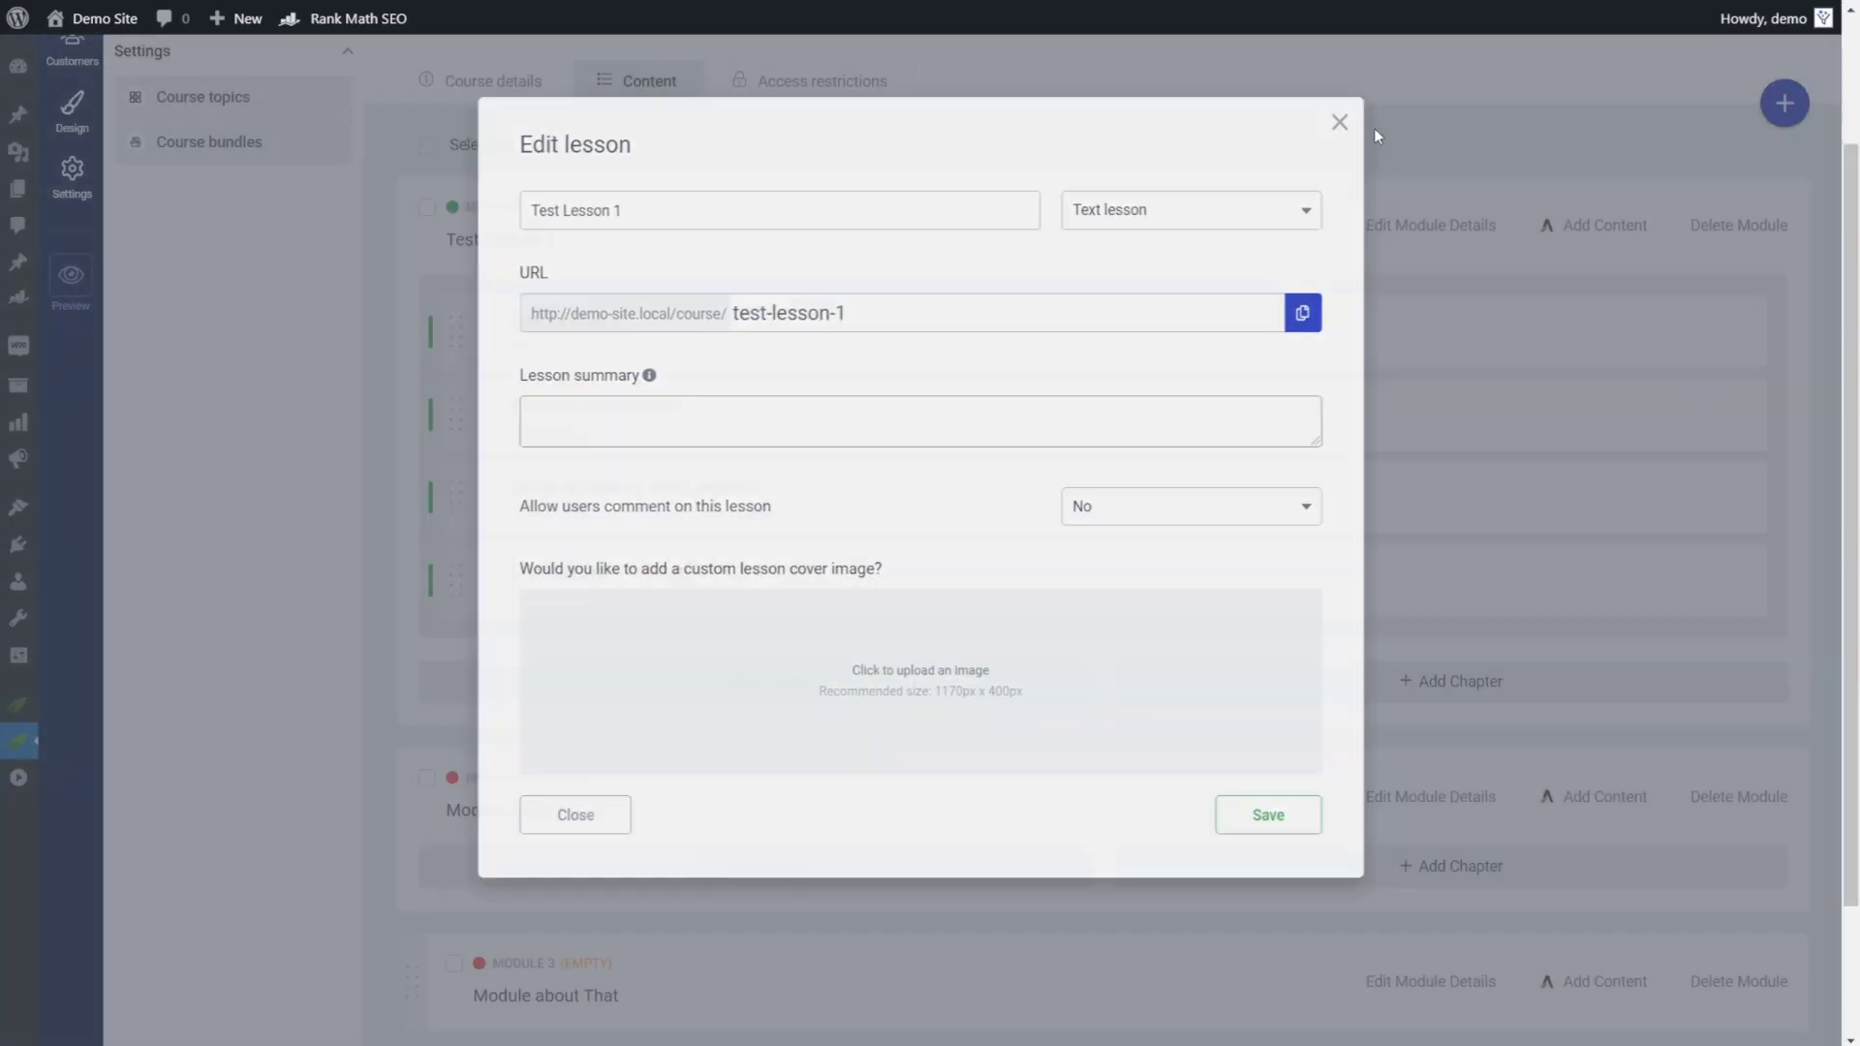
{"action": "left_click", "coordinate": [1368, 129]}
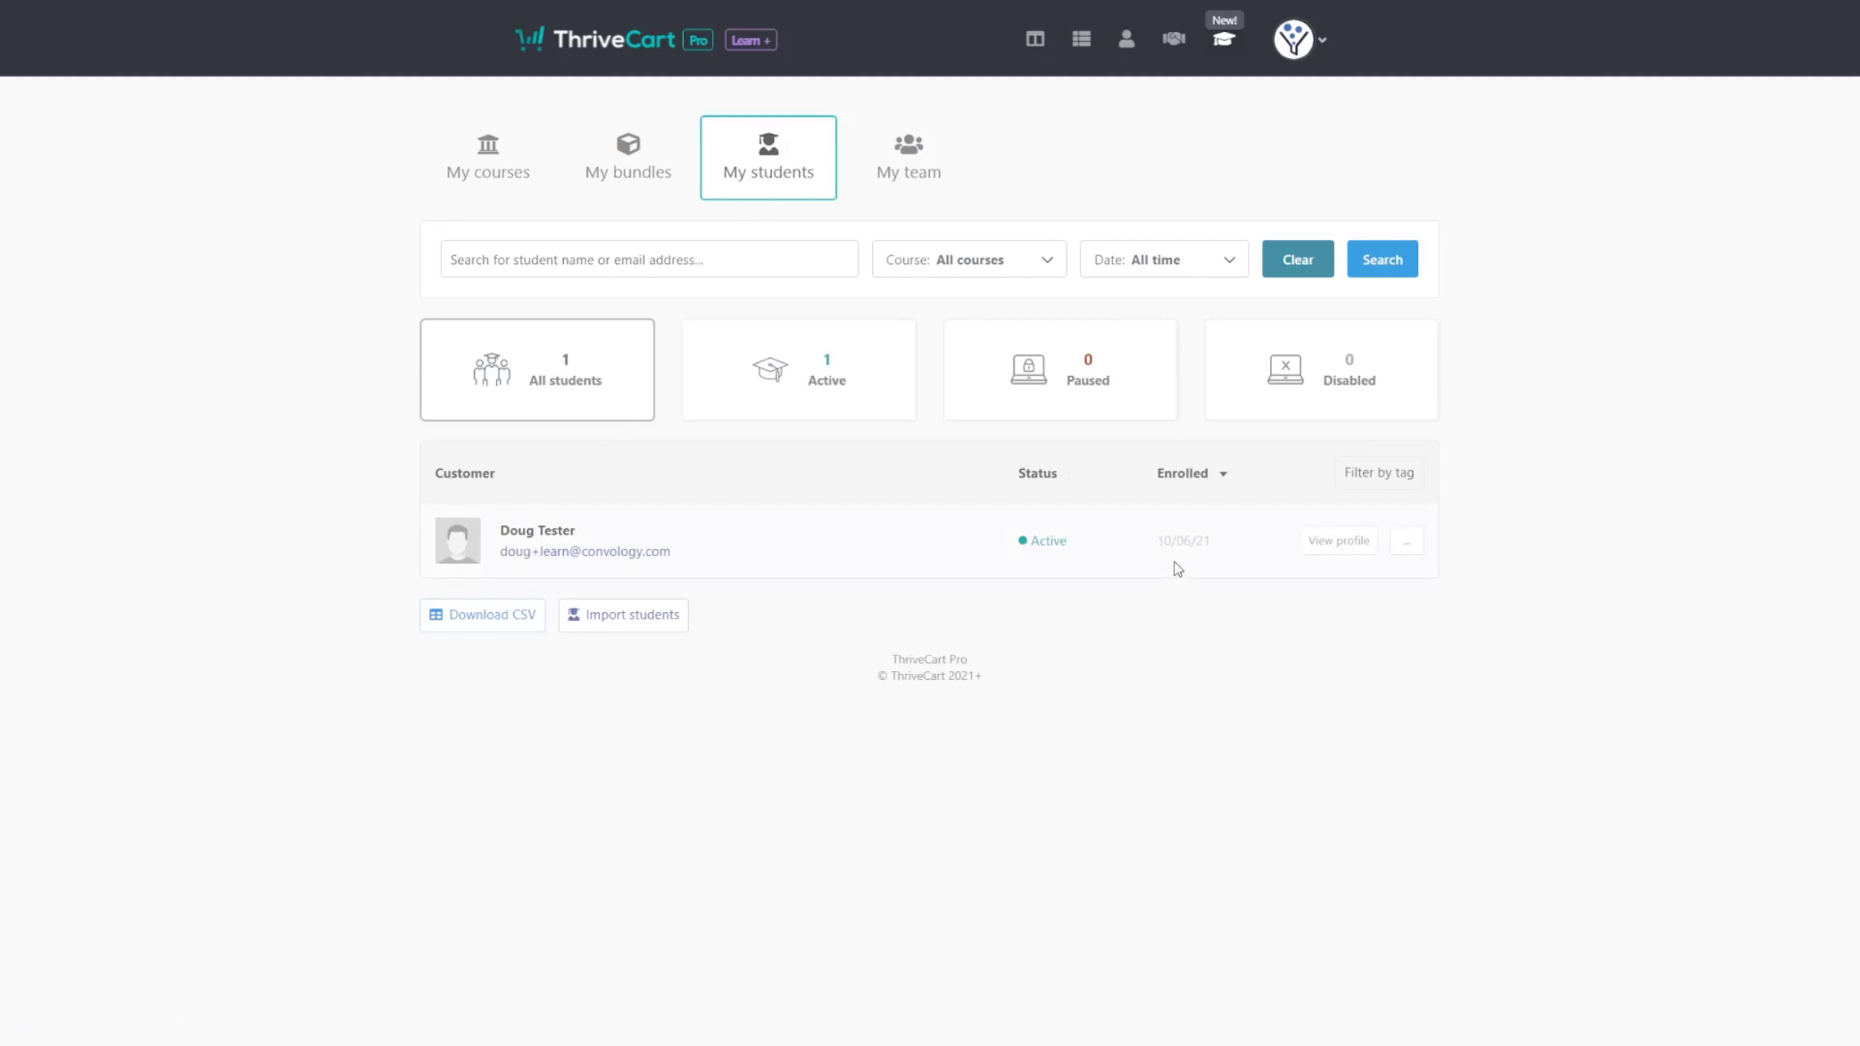
Step: View the student's profile with two enrolled courses, then open the Update student form
{"action": "left_click", "coordinate": [1337, 542]}
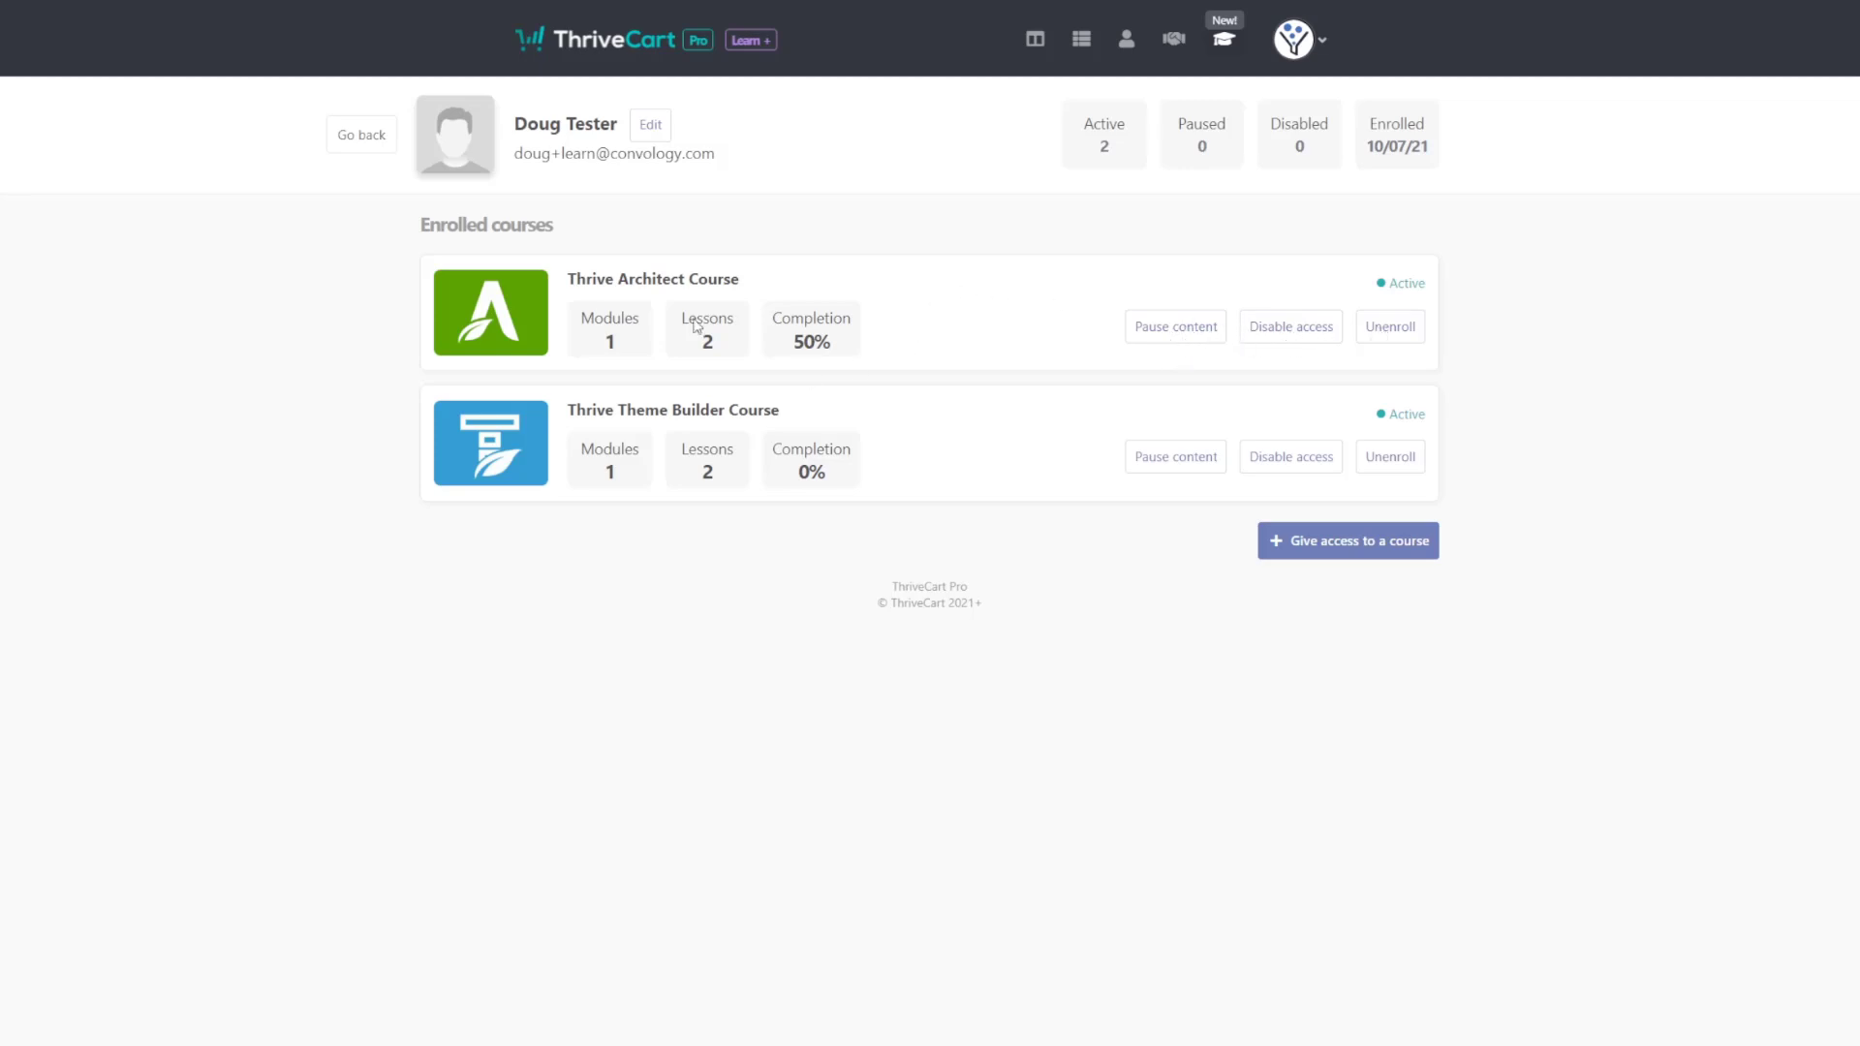
{"action": "left_click", "coordinate": [651, 126]}
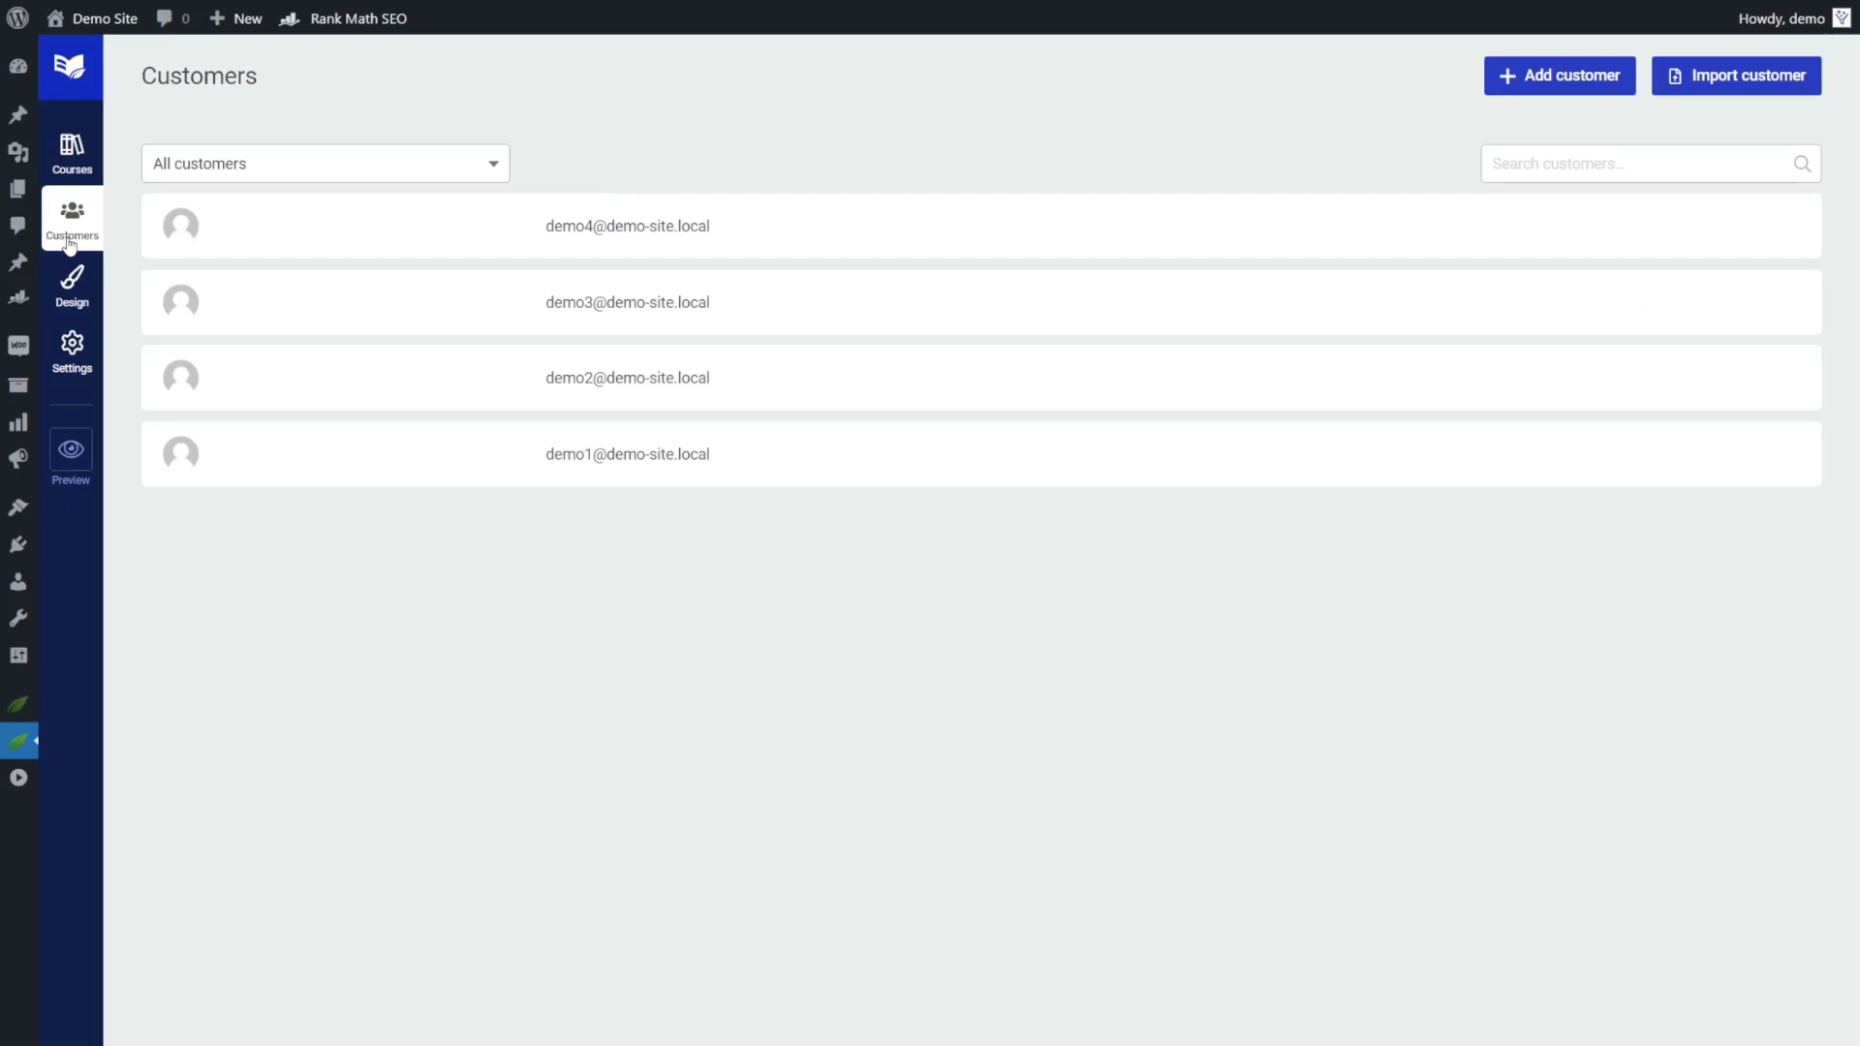
Step: Edit the first customer's access rights and choose Add access to list available courses
{"action": "left_click", "coordinate": [1520, 228]}
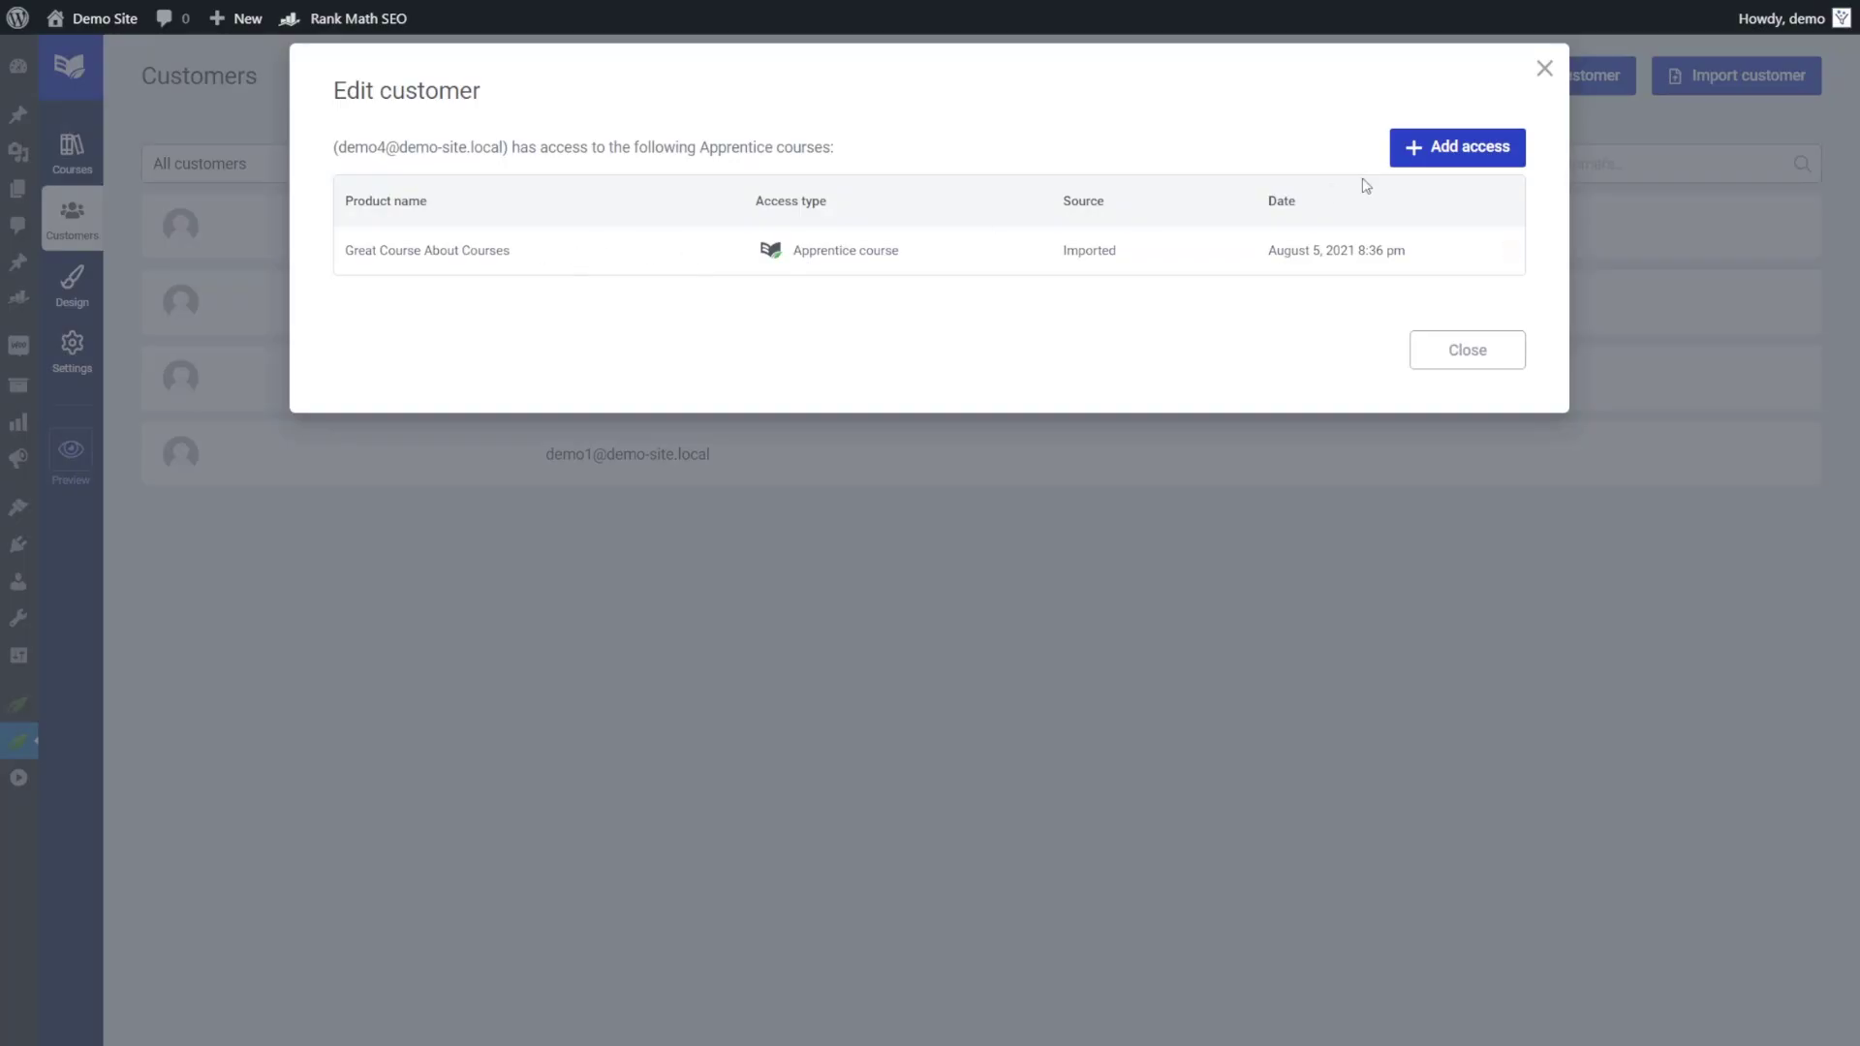
{"action": "mouse_move", "coordinate": [1228, 252]}
{"action": "left_click", "coordinate": [1455, 158]}
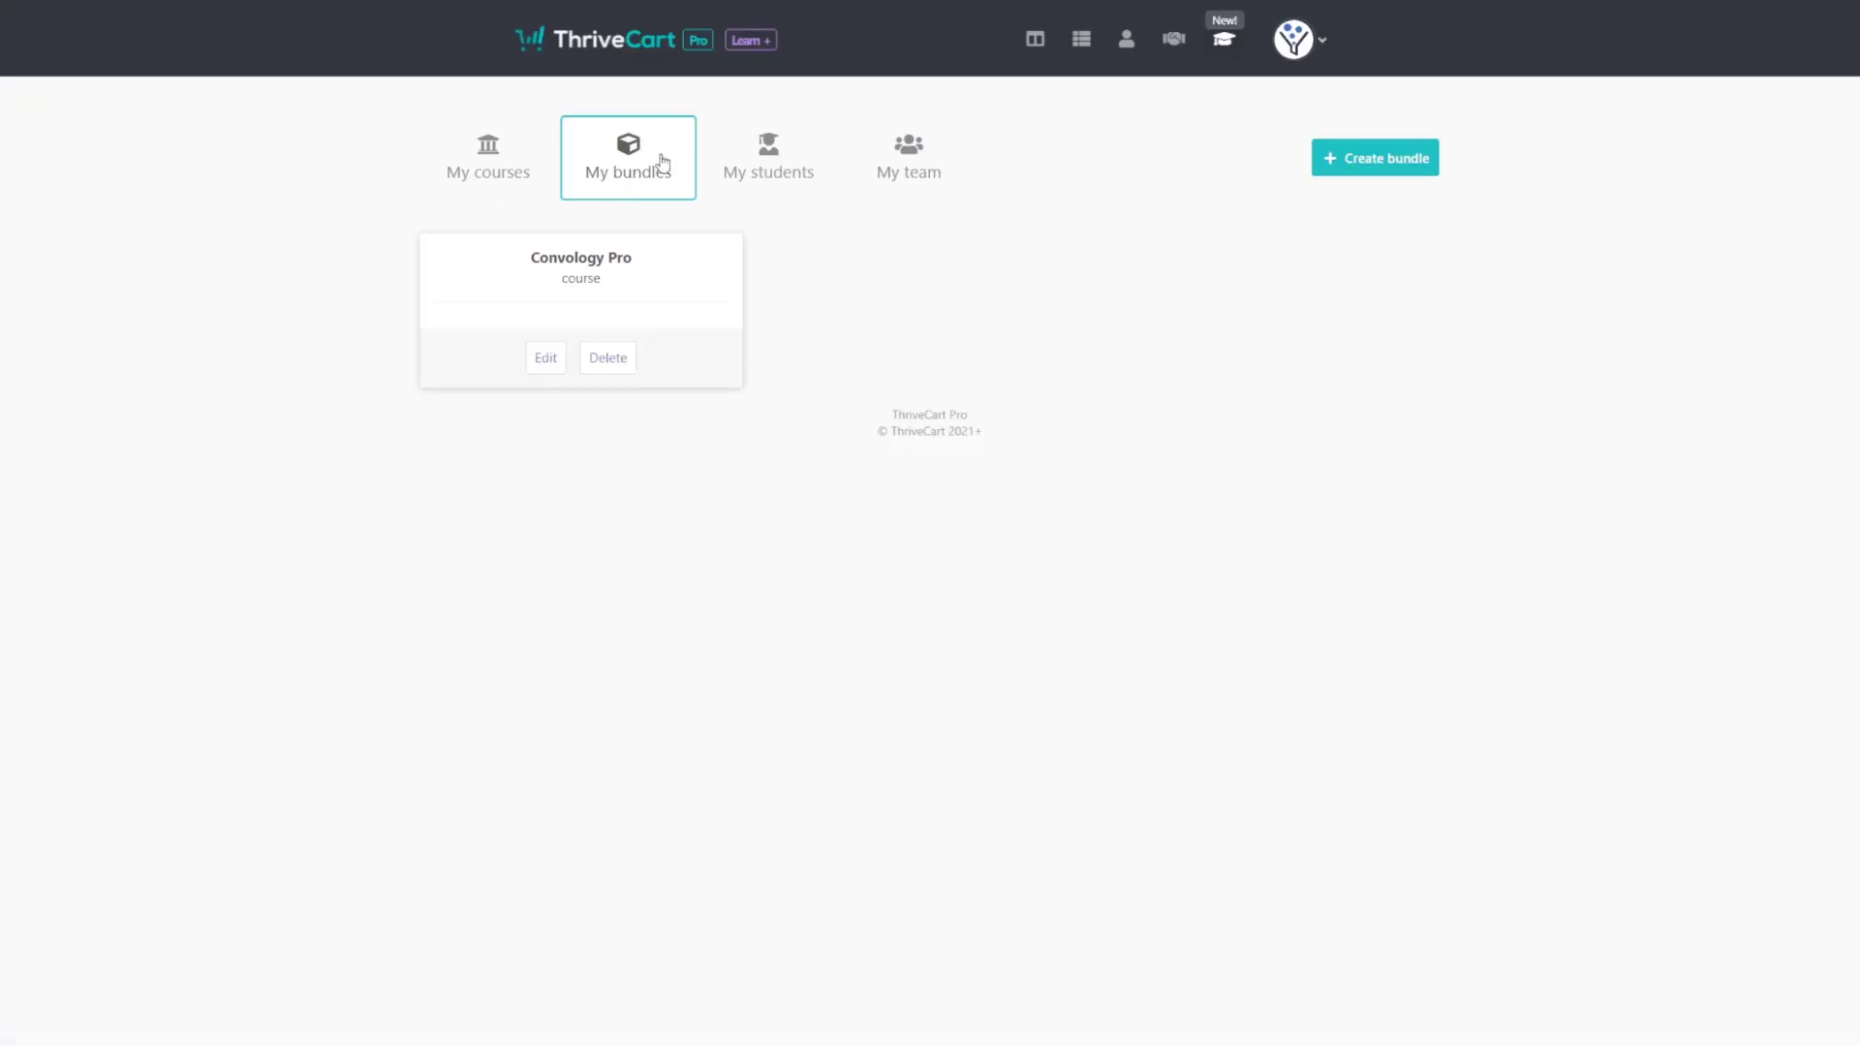
{"action": "left_click", "coordinate": [1369, 161]}
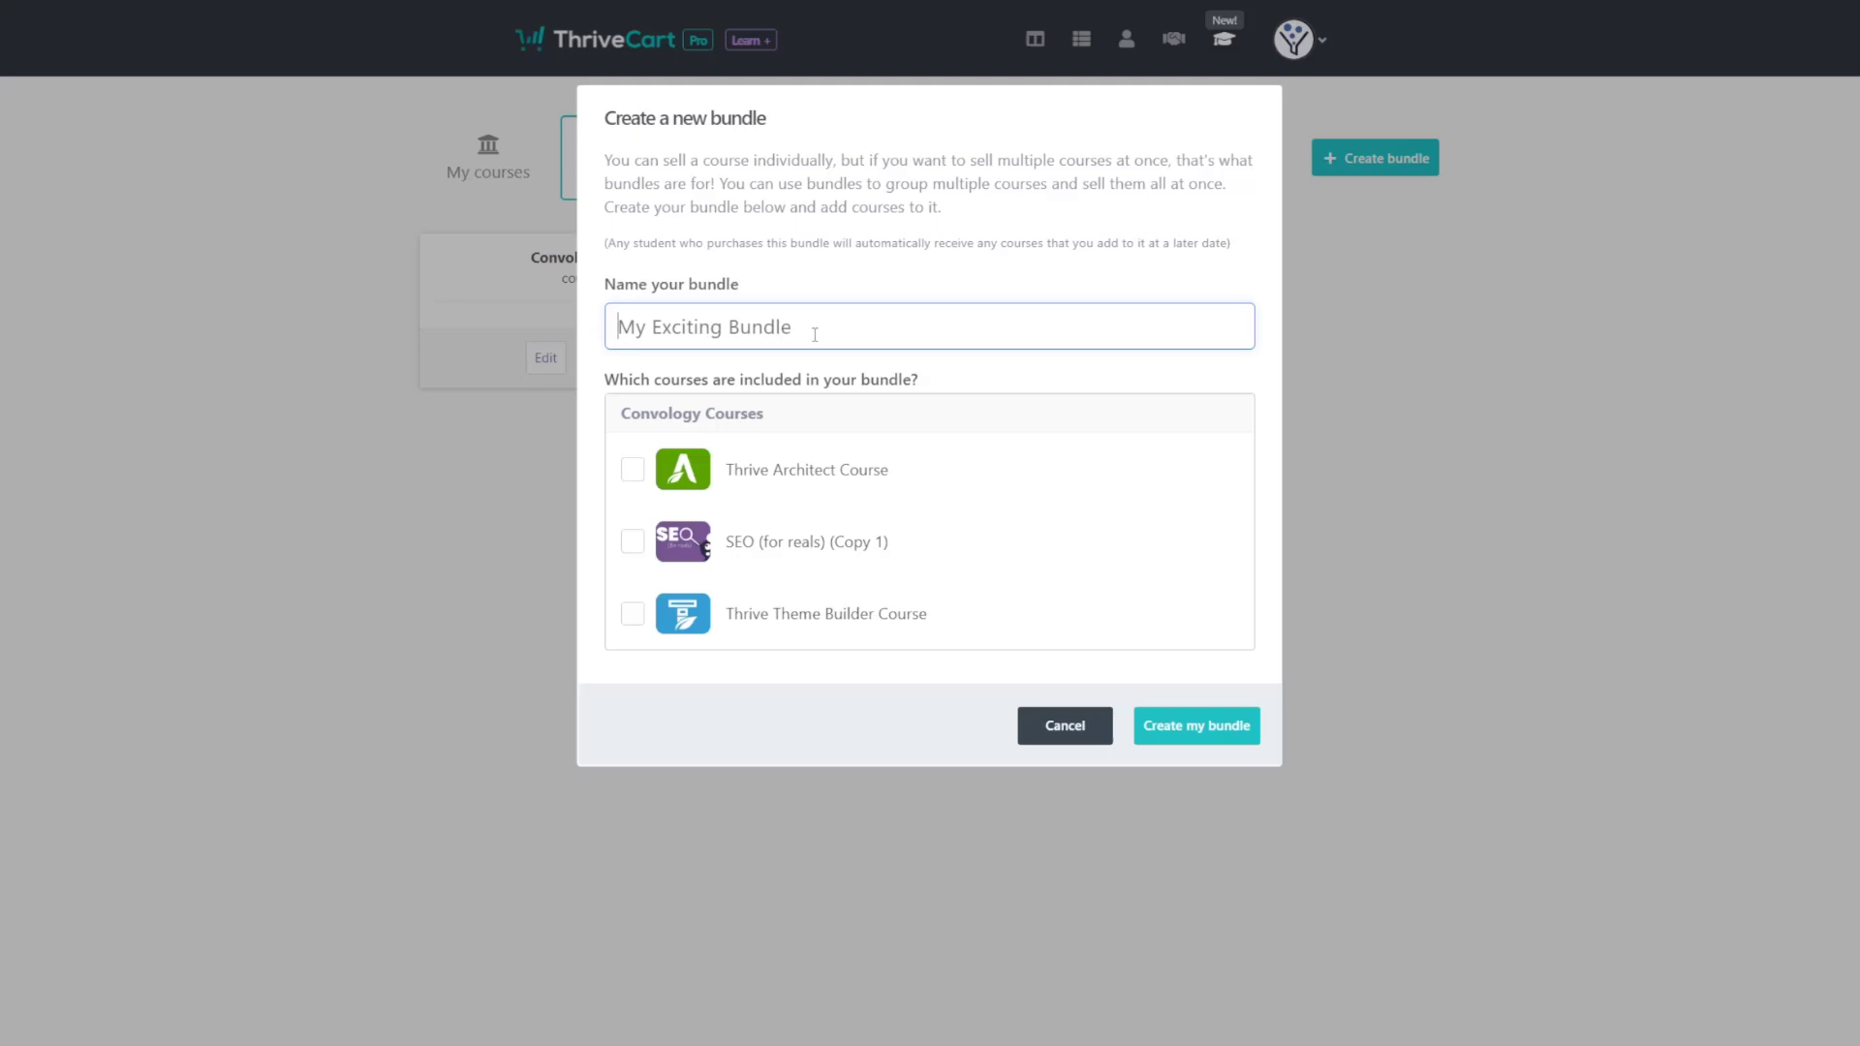
{"action": "left_click", "coordinate": [1065, 738]}
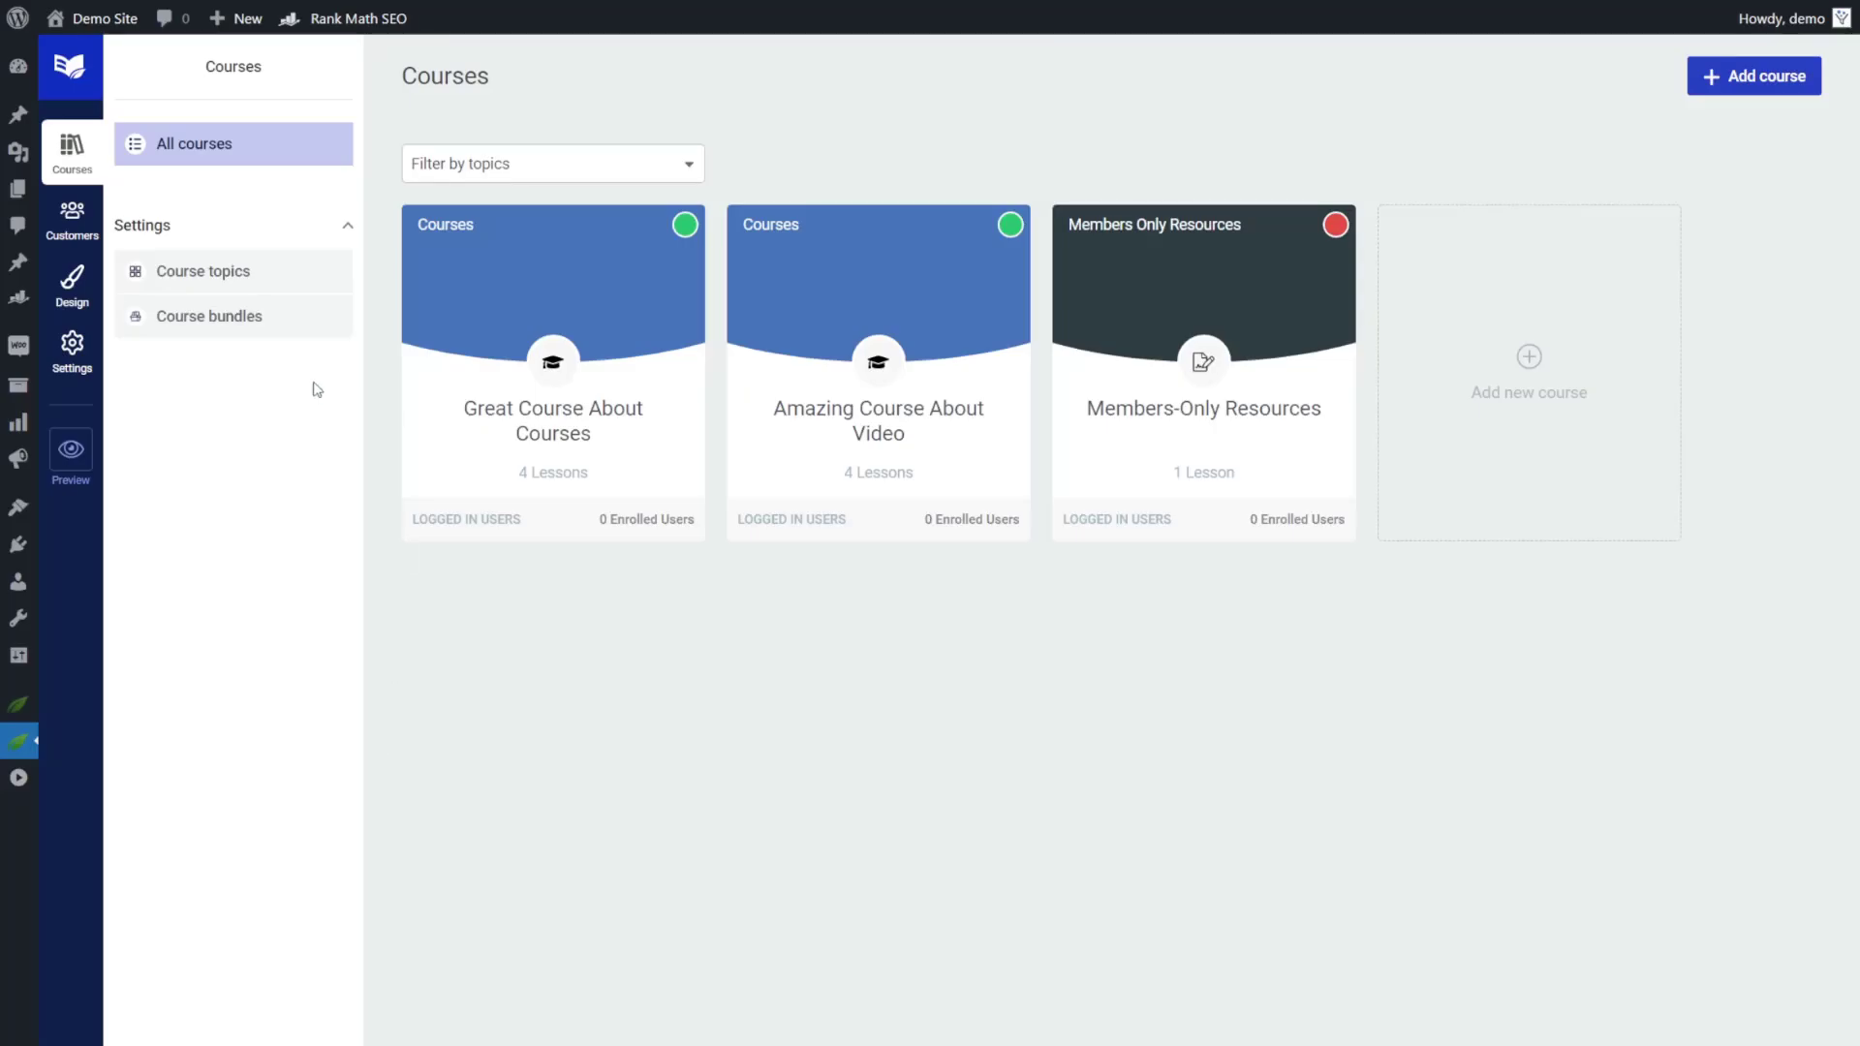
Step: Go to Course bundles and open the Add Bundle form
{"action": "left_click", "coordinate": [227, 320]}
{"action": "left_click", "coordinate": [1755, 85]}
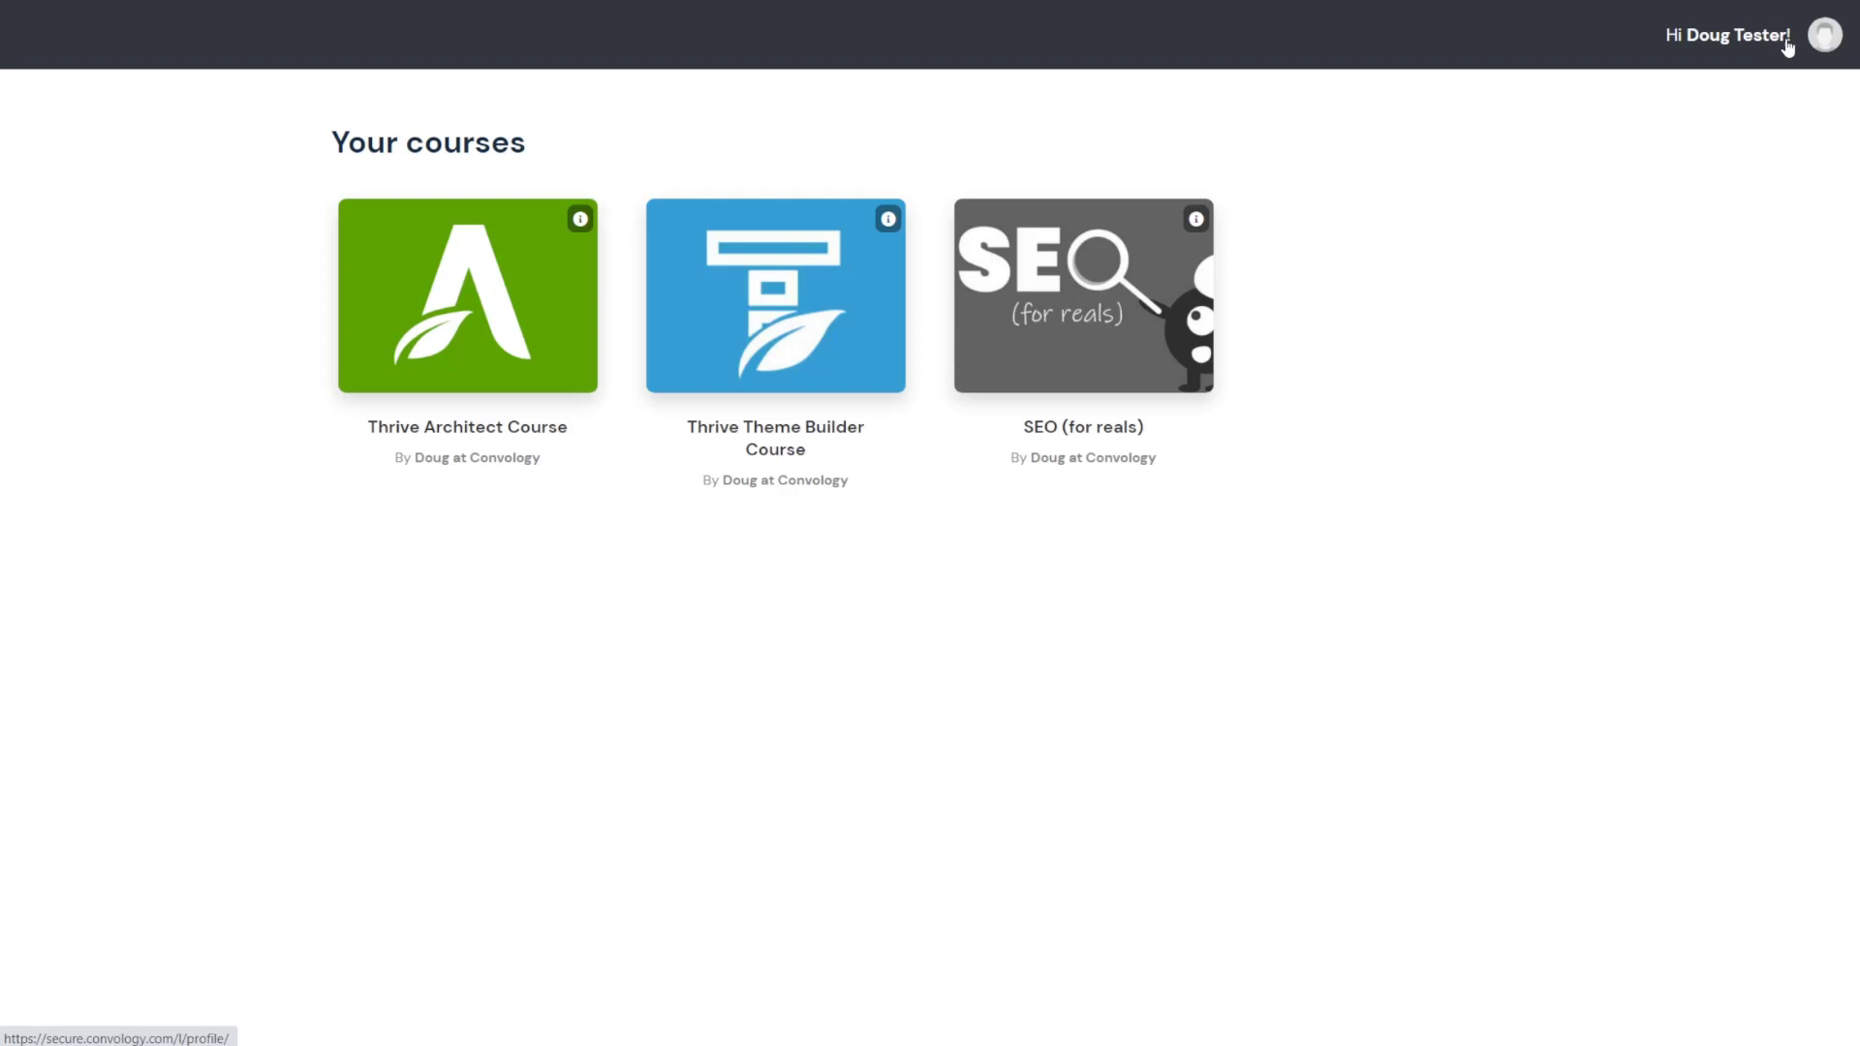
{"action": "left_click", "coordinate": [1817, 43]}
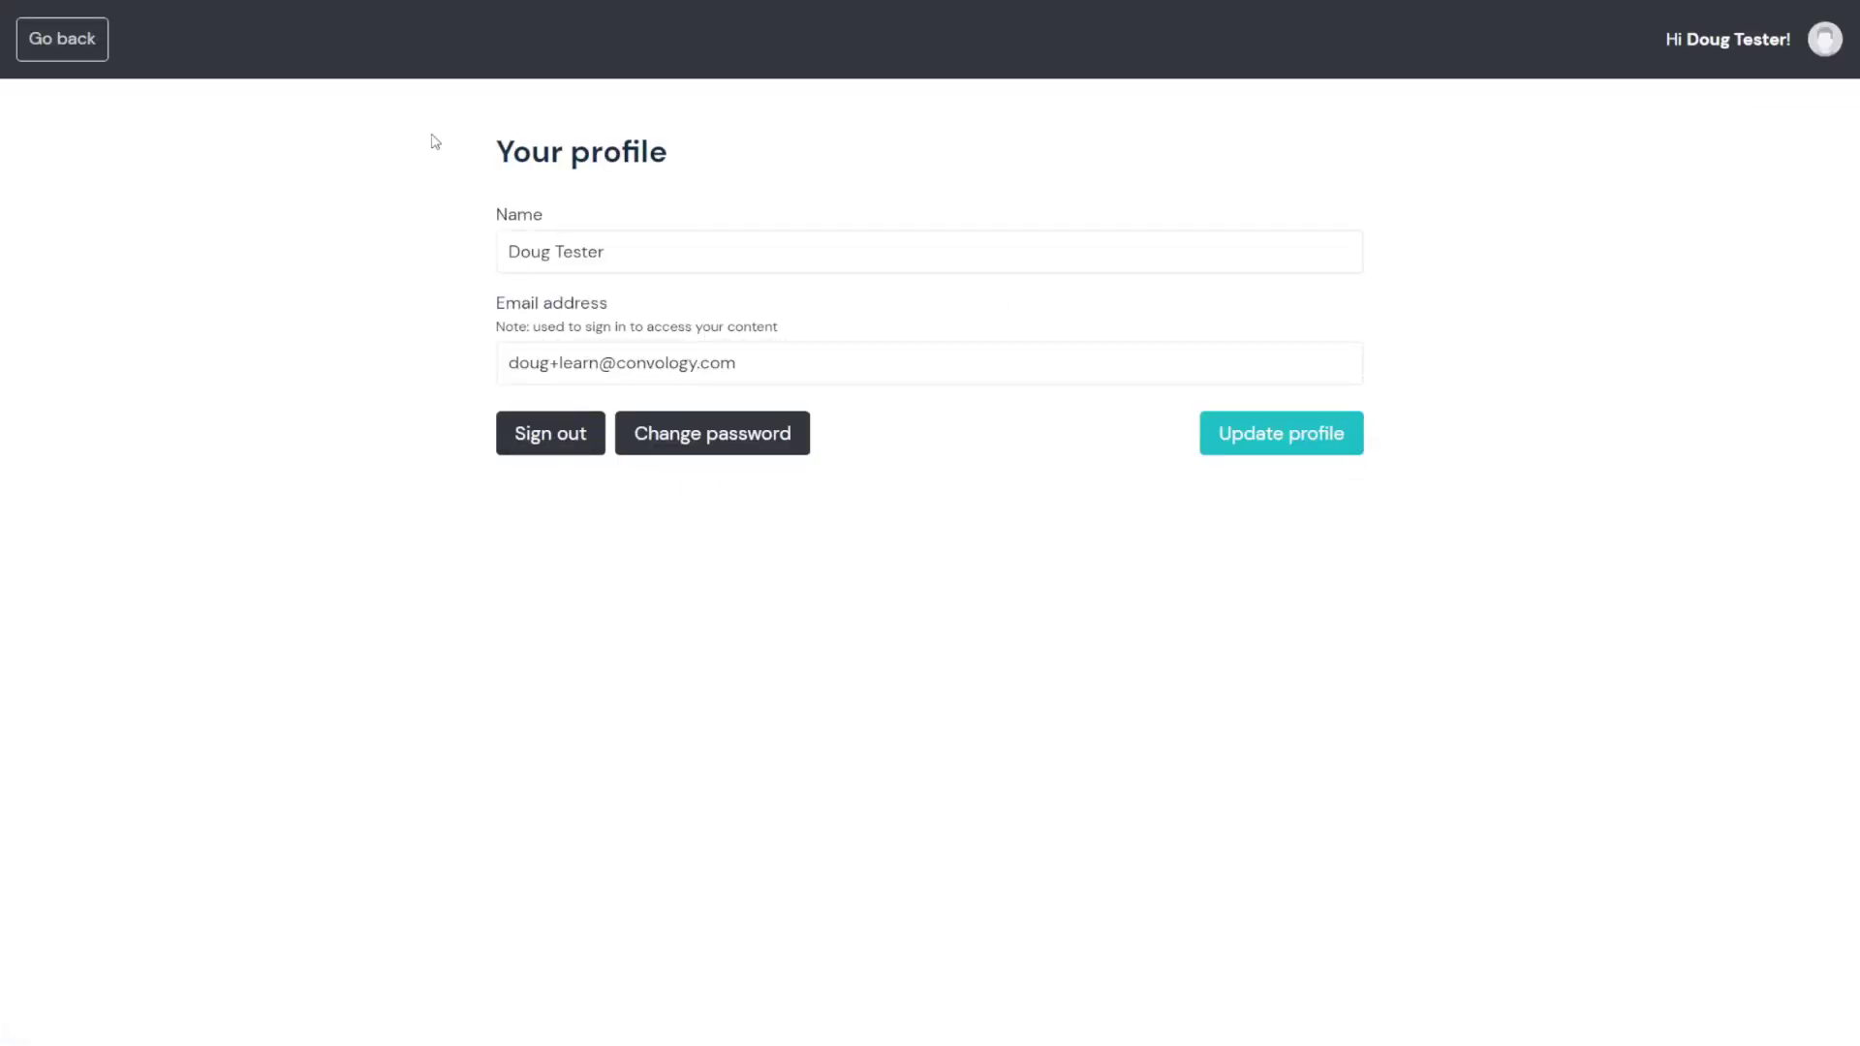
{"action": "left_click", "coordinate": [68, 43]}
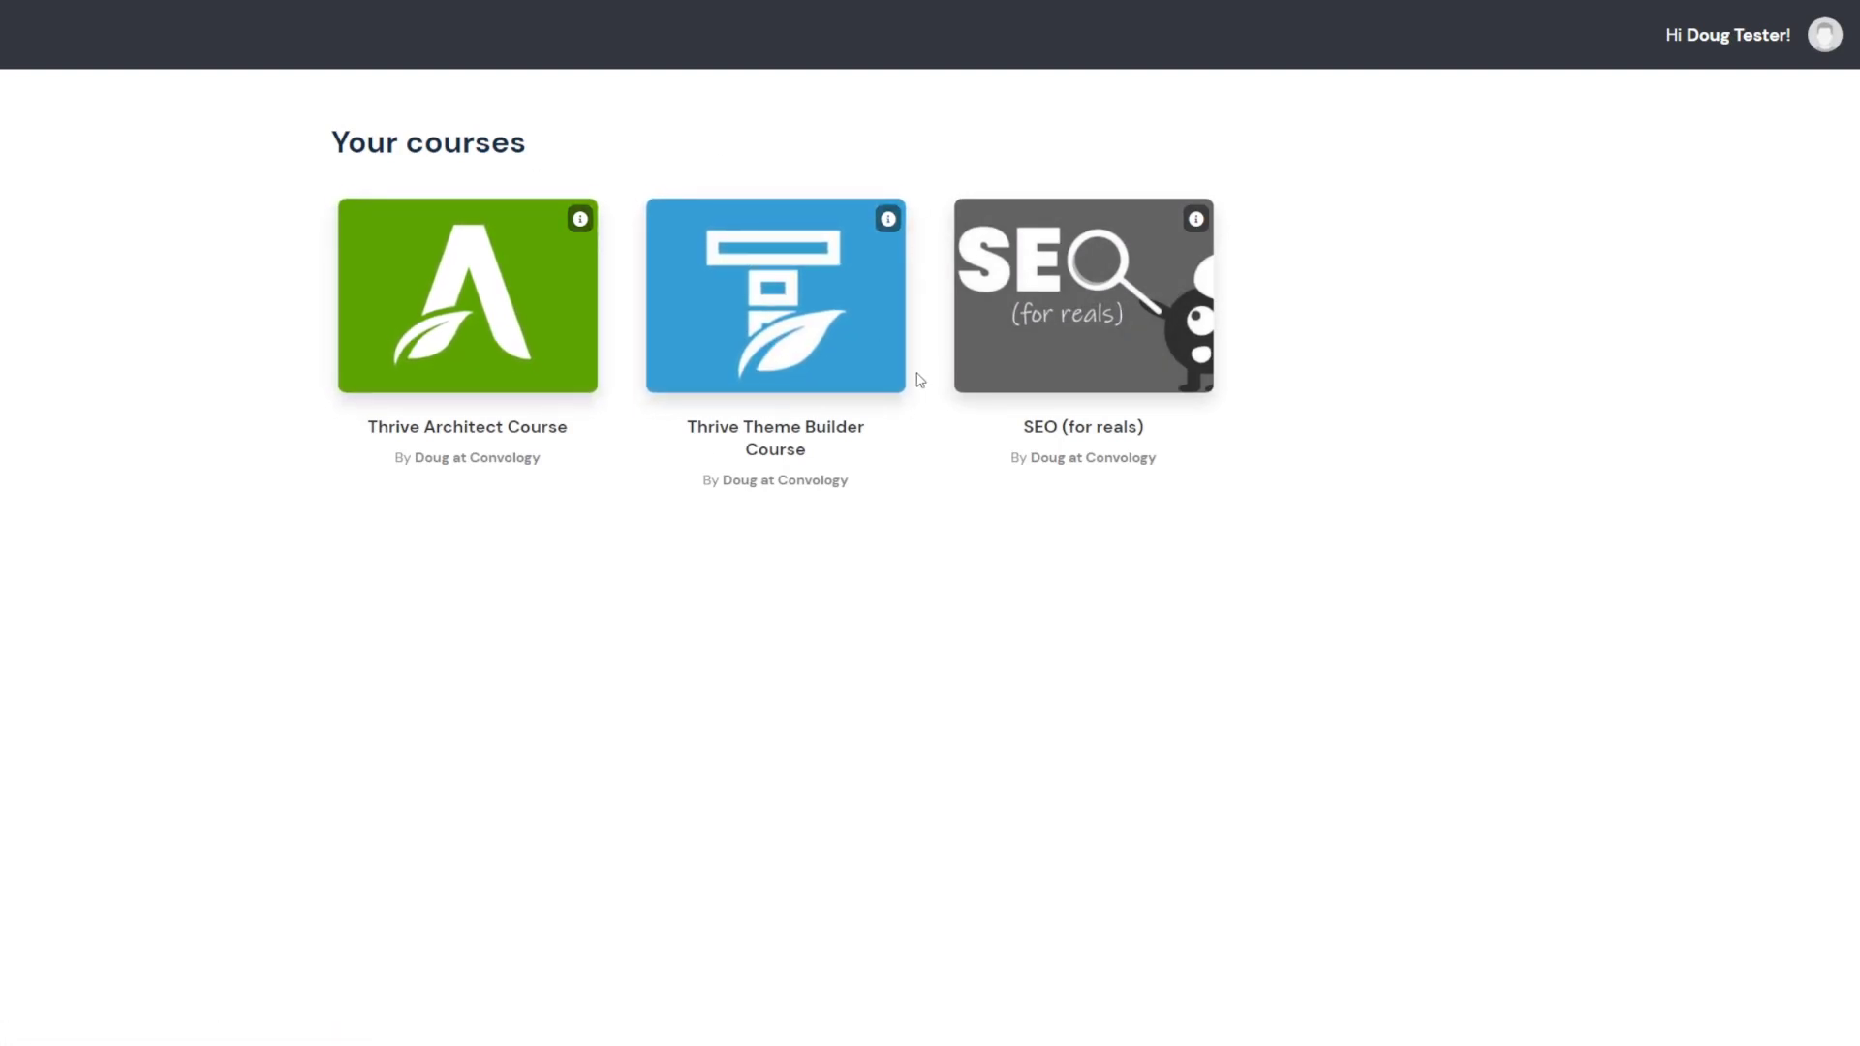
{"action": "mouse_move", "coordinate": [1067, 315]}
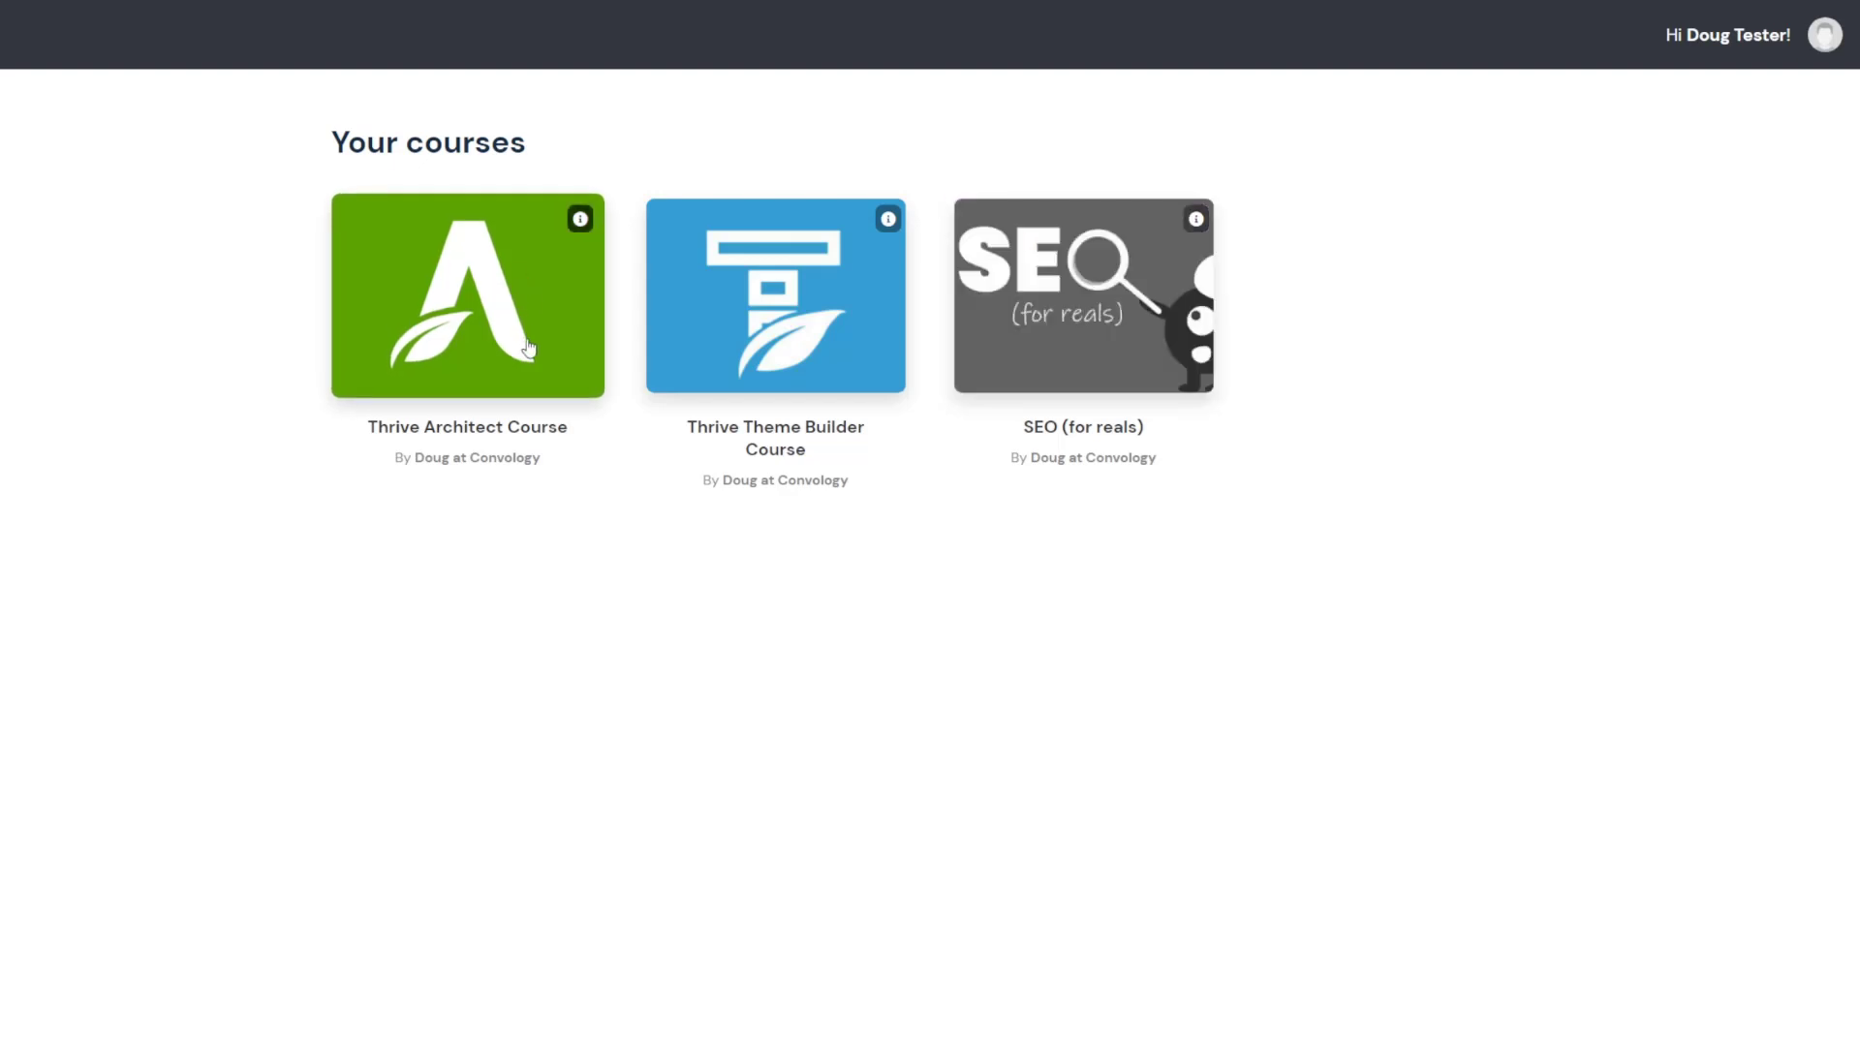
{"action": "left_click", "coordinate": [557, 281]}
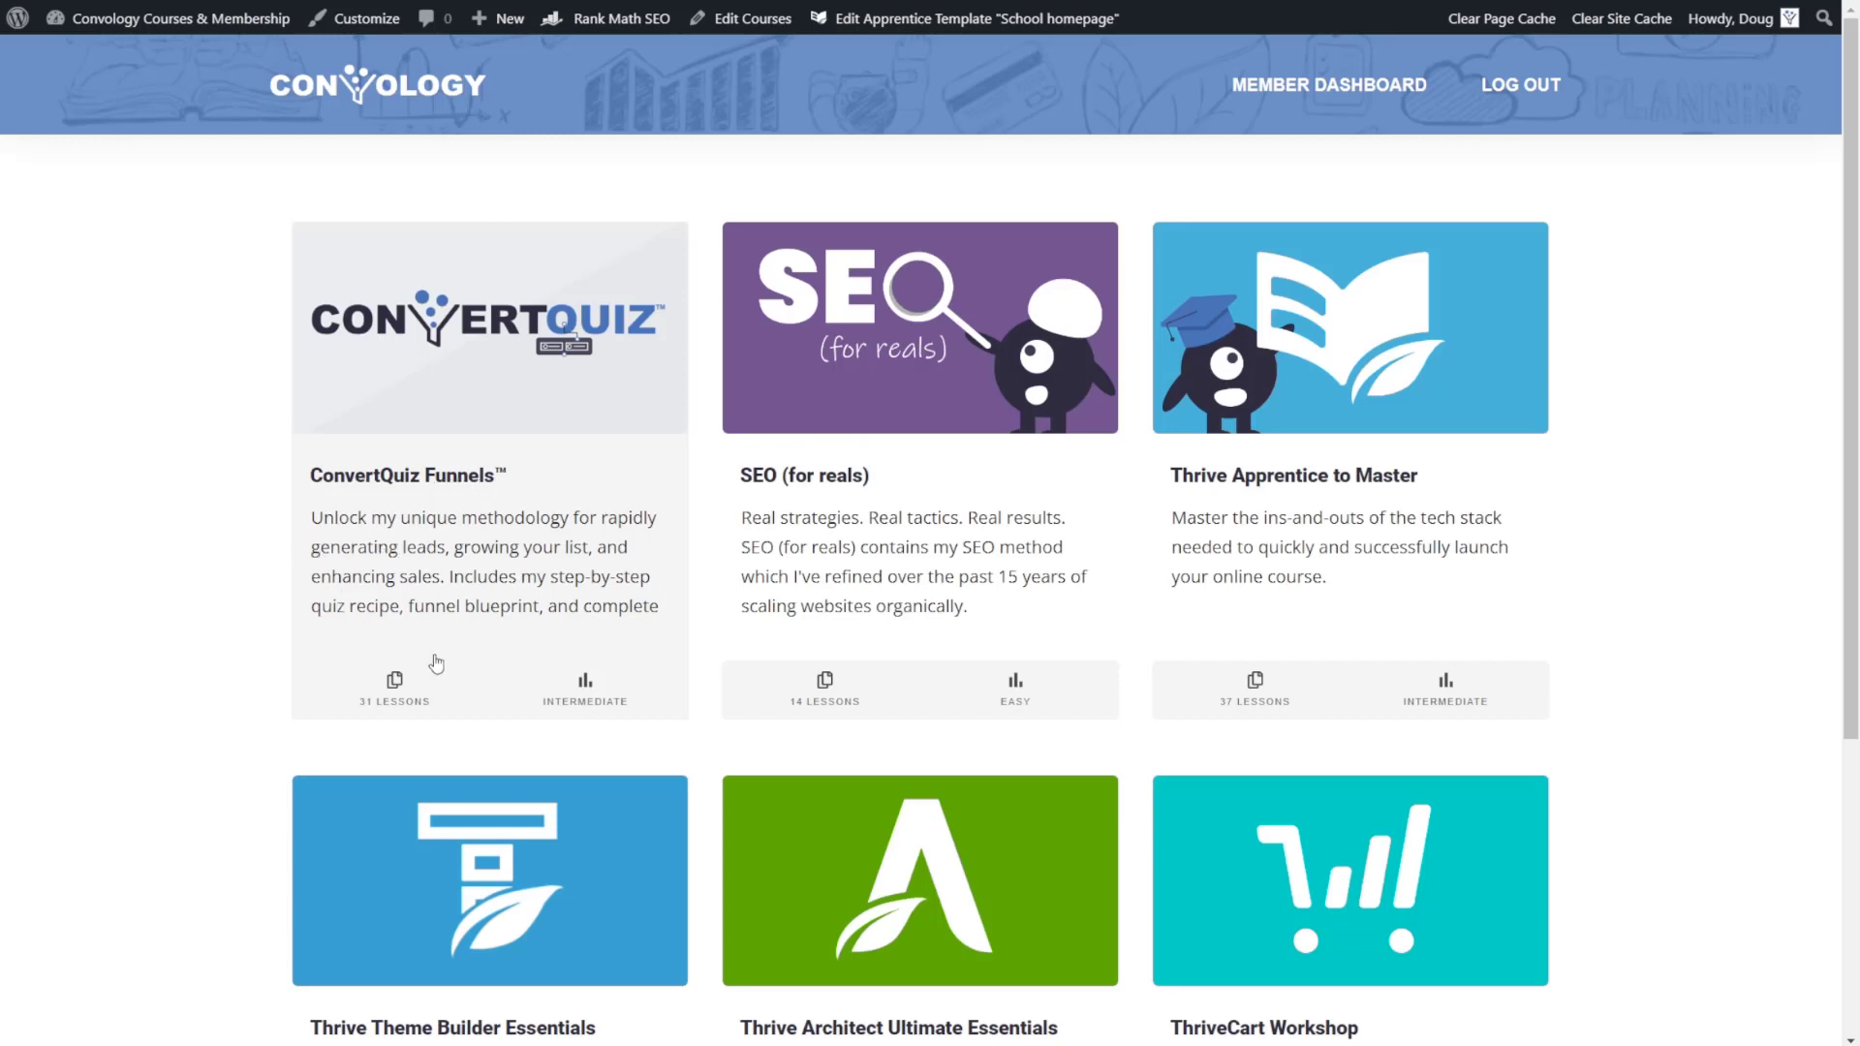
{"action": "scroll", "coordinate": [584, 716], "scroll_direction": "down", "scroll_amount": 3}
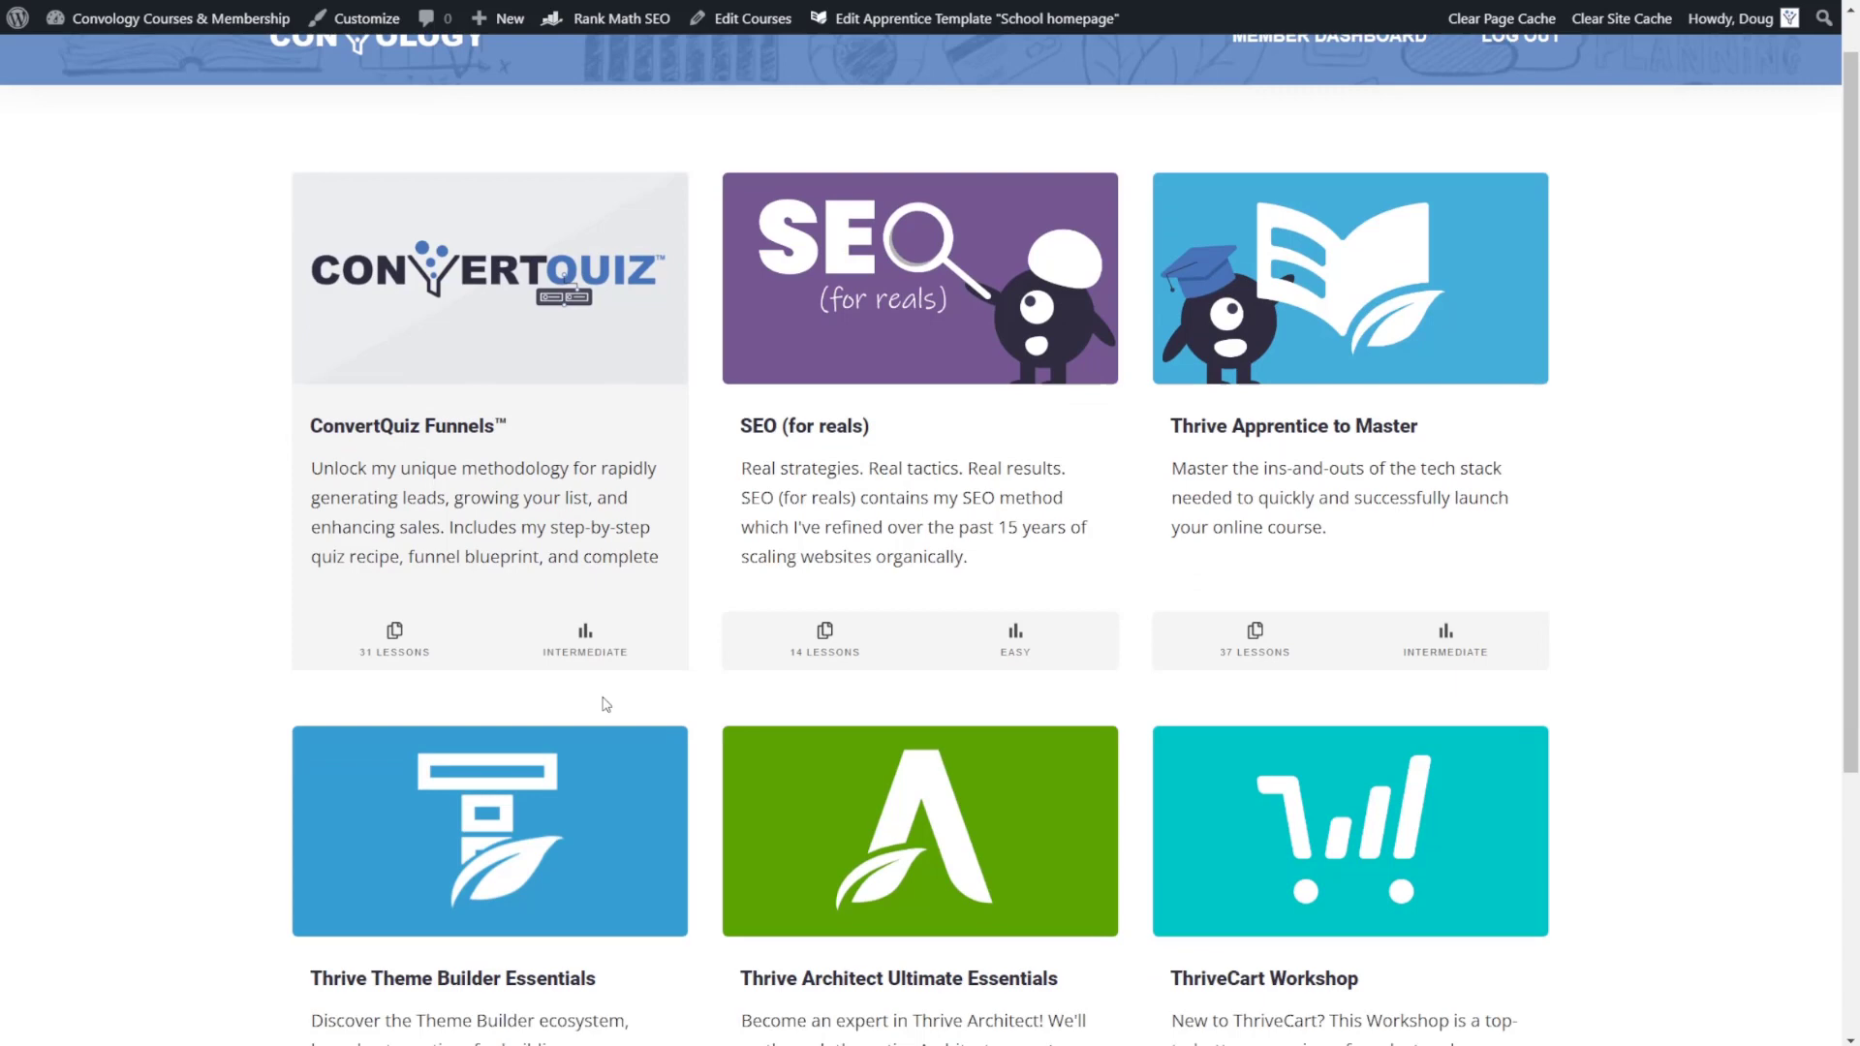
{"action": "scroll", "coordinate": [751, 598], "scroll_direction": "up", "scroll_amount": 3}
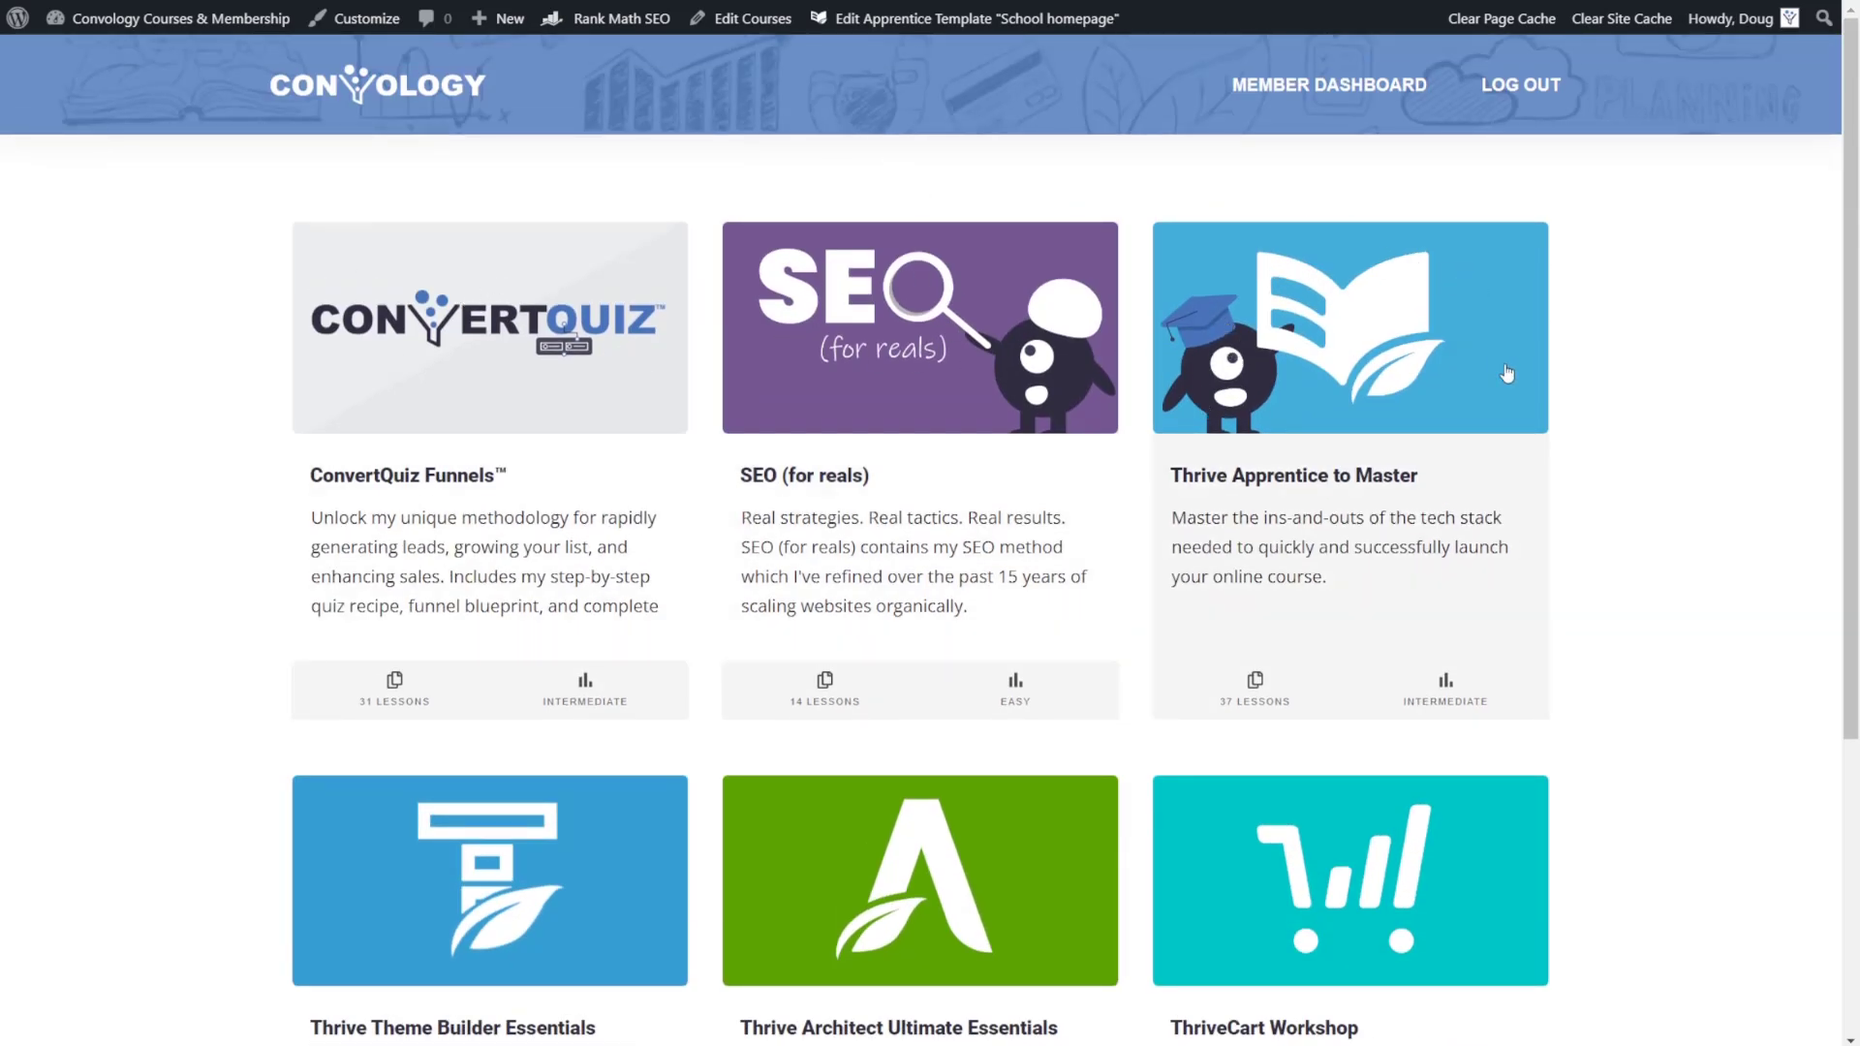
{"action": "scroll", "coordinate": [1259, 339], "scroll_direction": "down", "scroll_amount": 4}
{"action": "scroll", "coordinate": [1392, 496], "scroll_direction": "up", "scroll_amount": 4}
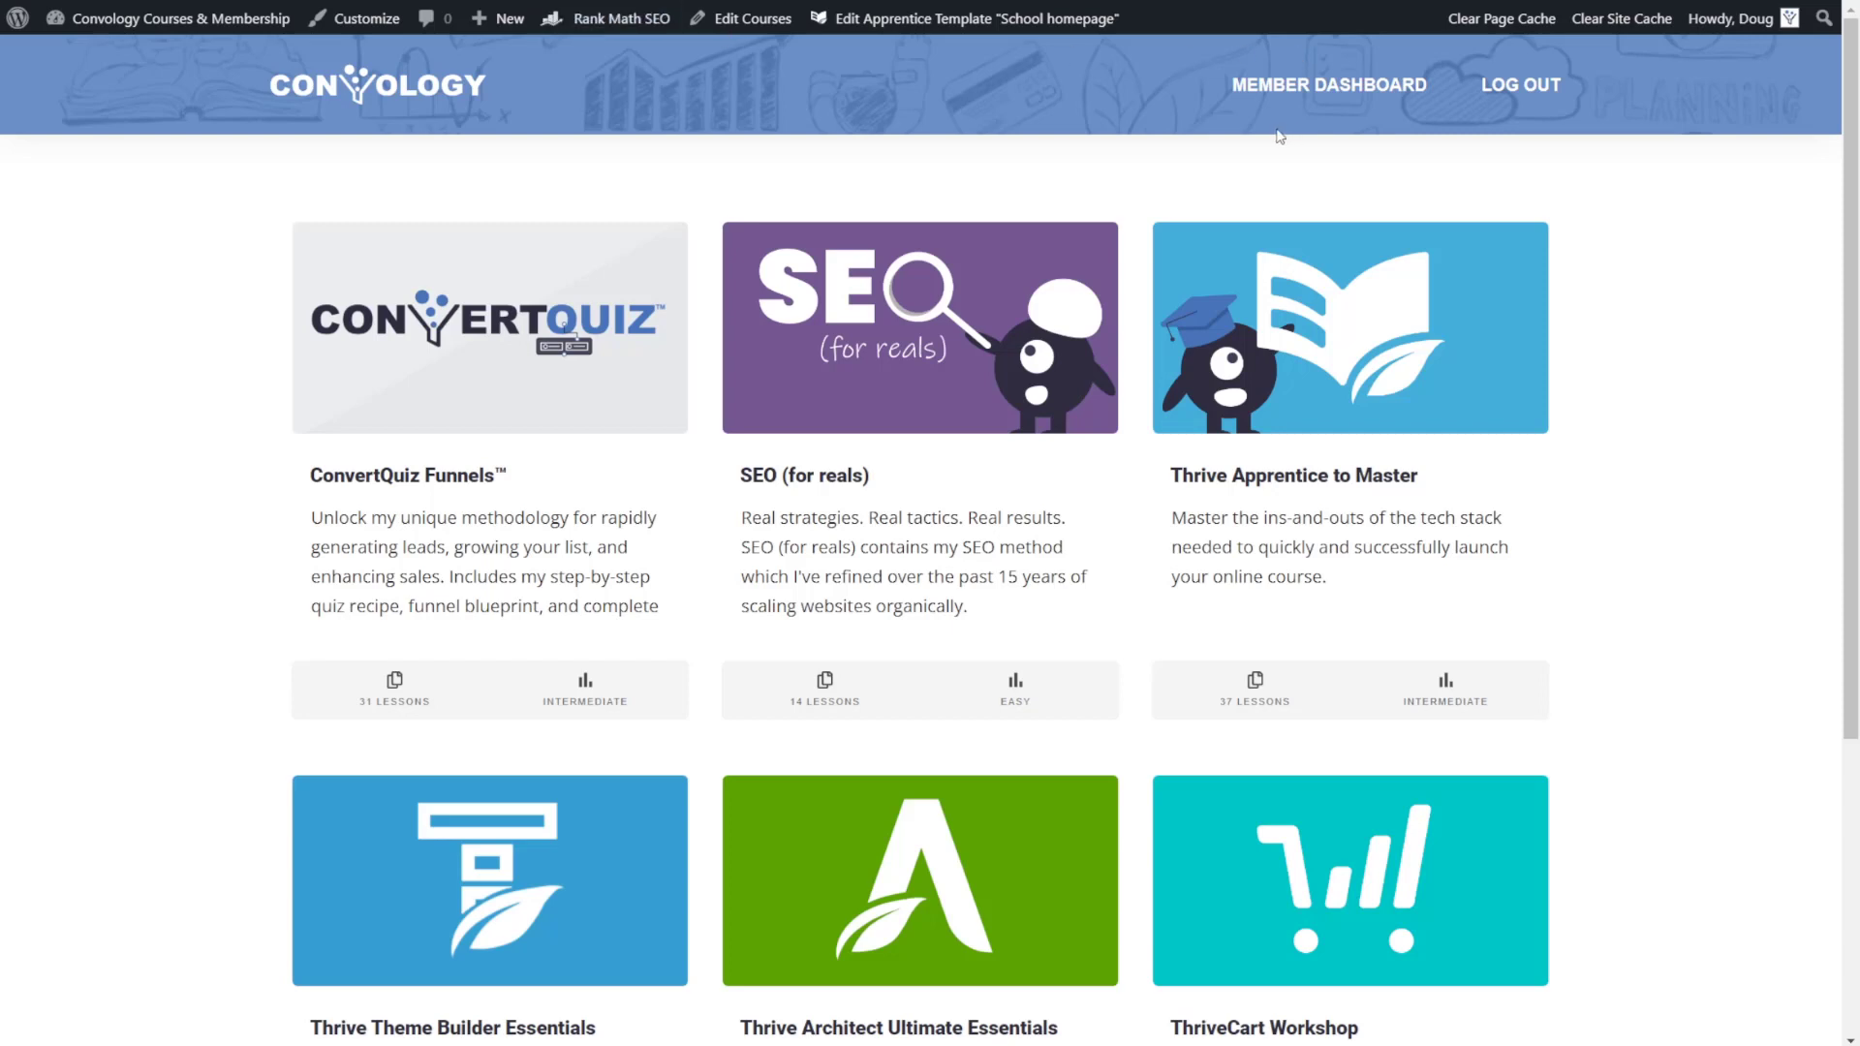
Step: Open the SEO (for reals) course and go to its Understanding SEO lesson
{"action": "left_click", "coordinate": [964, 416]}
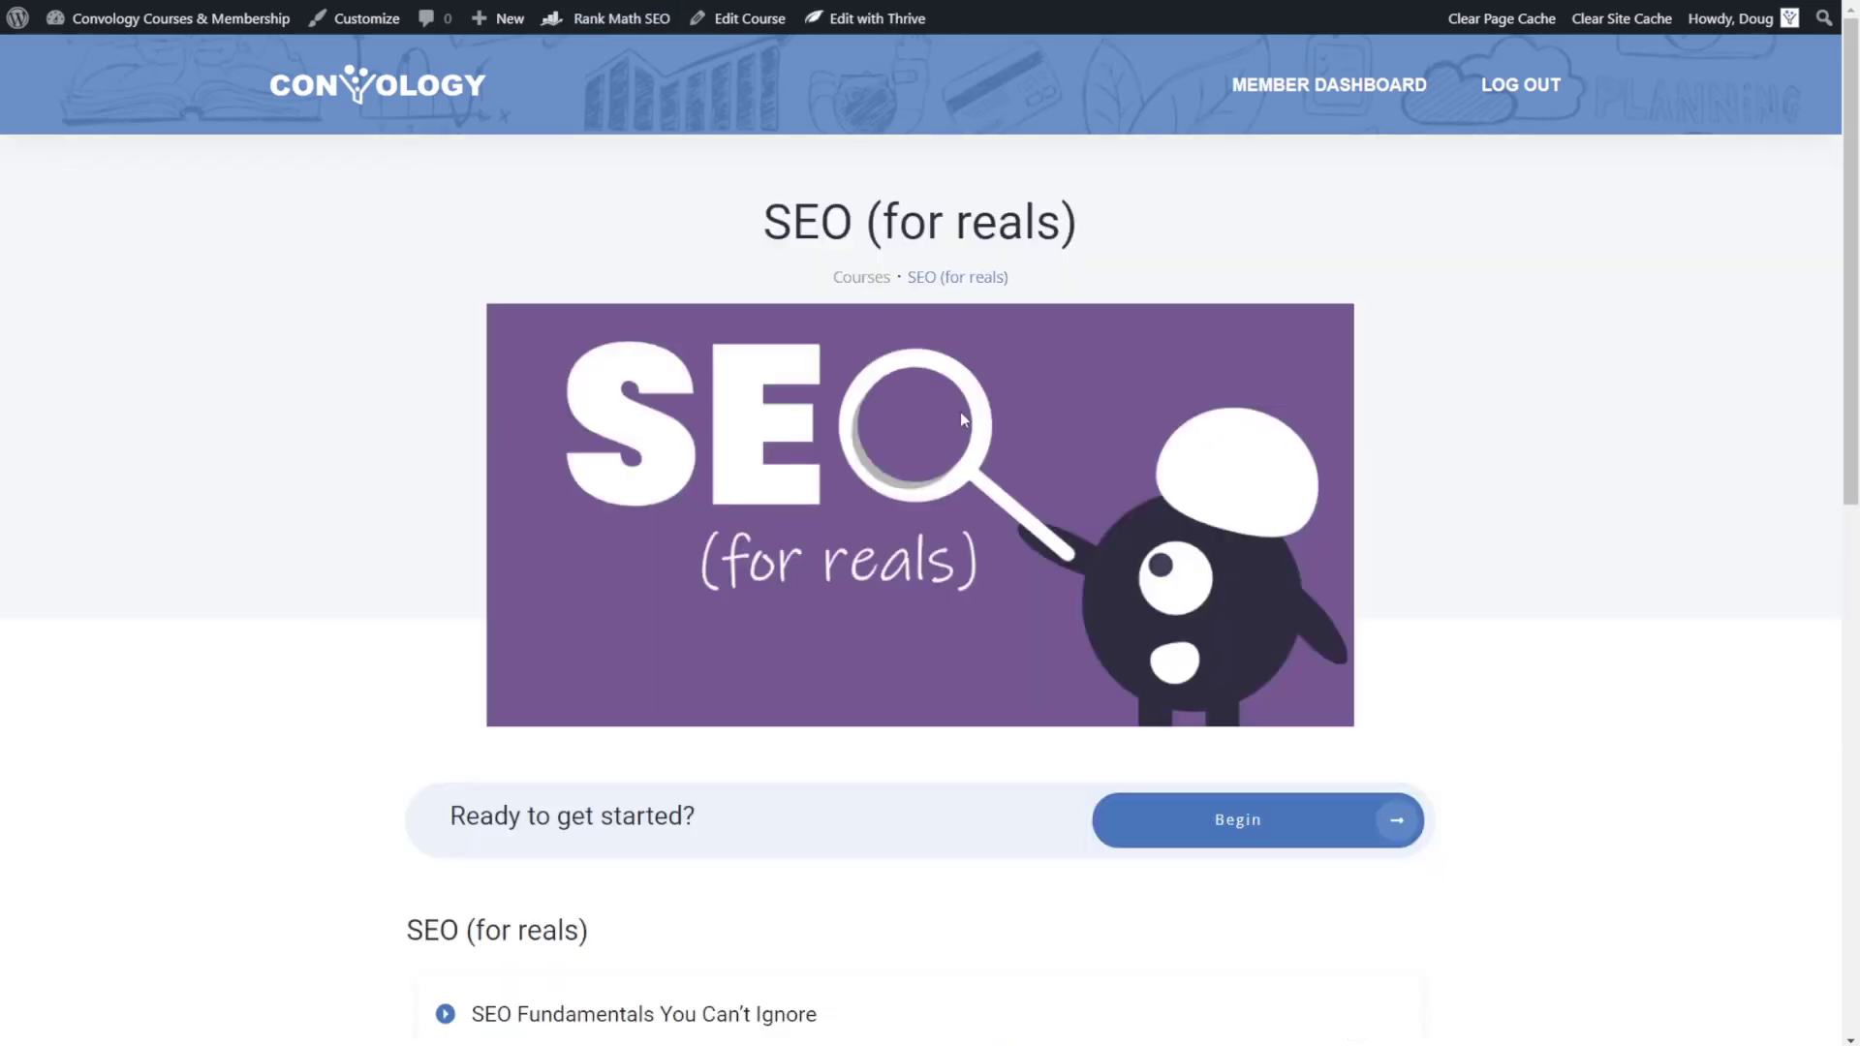
{"action": "scroll", "coordinate": [957, 407], "scroll_direction": "down", "scroll_amount": 5}
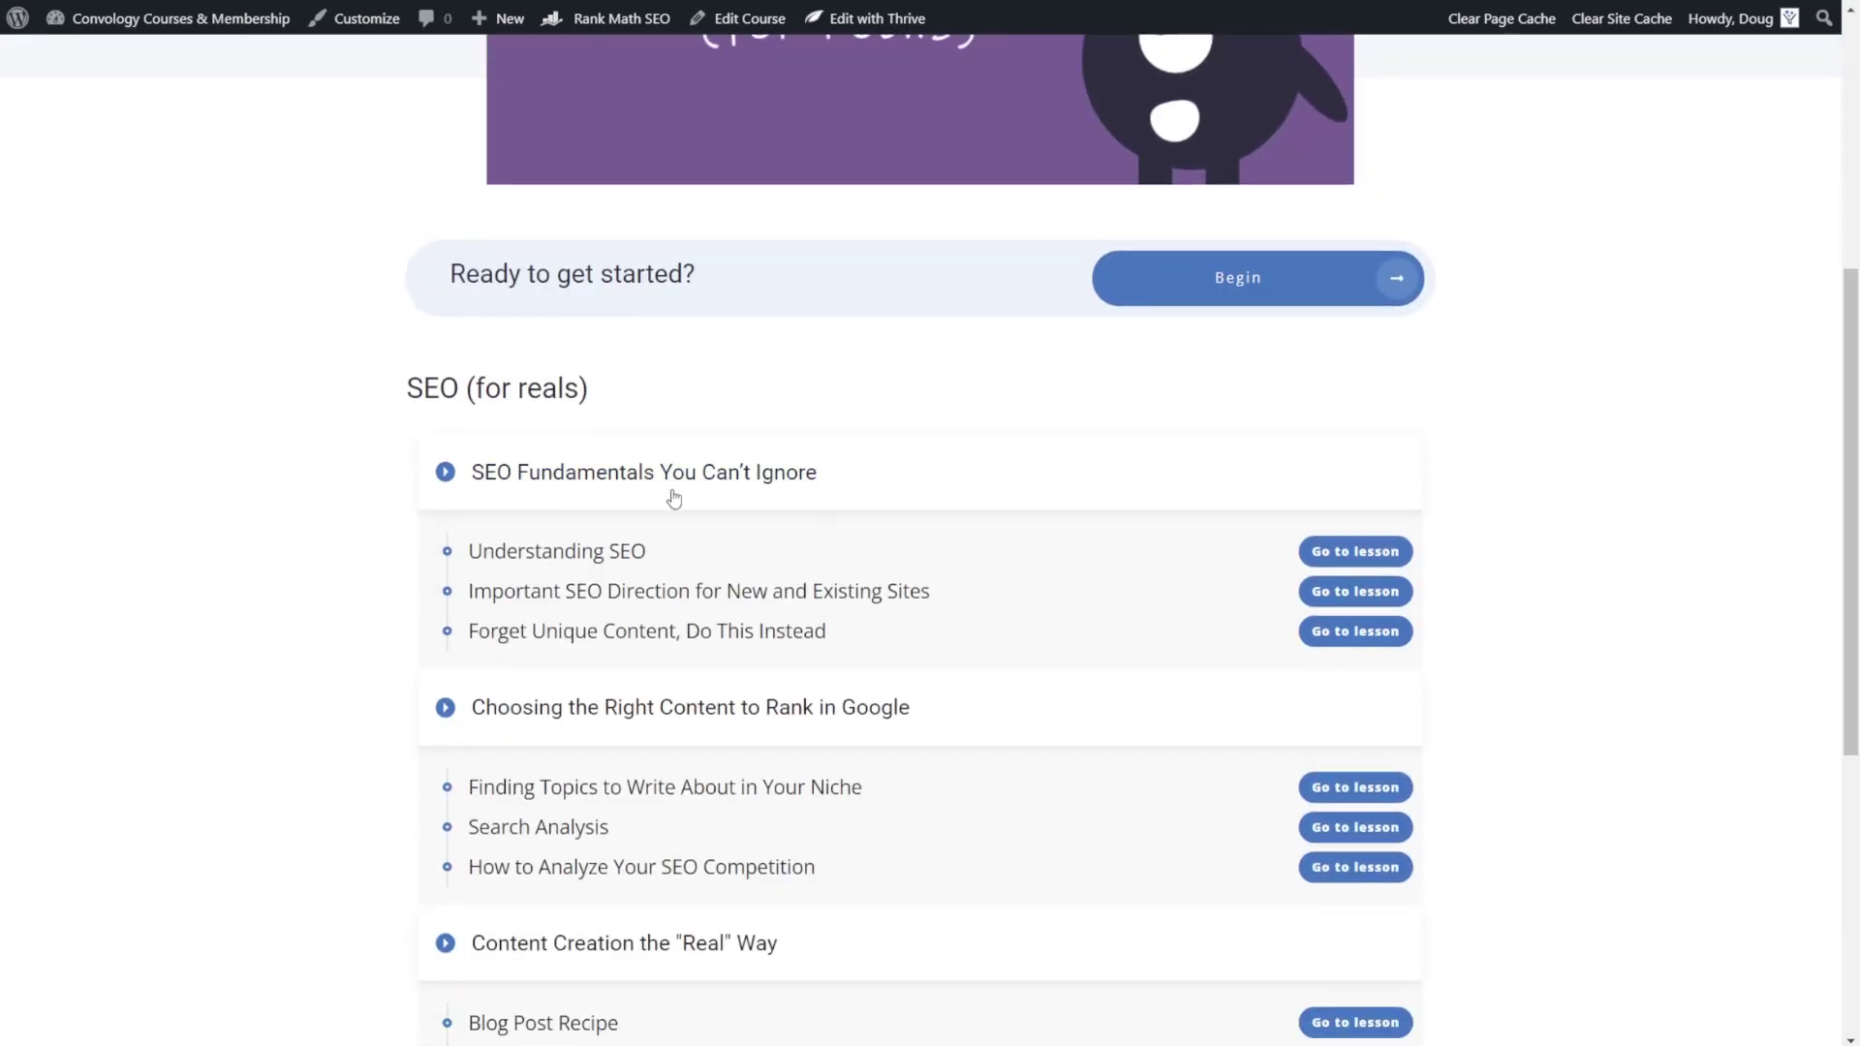
{"action": "scroll", "coordinate": [736, 495], "scroll_direction": "down", "scroll_amount": 3}
{"action": "left_click", "coordinate": [1360, 228]}
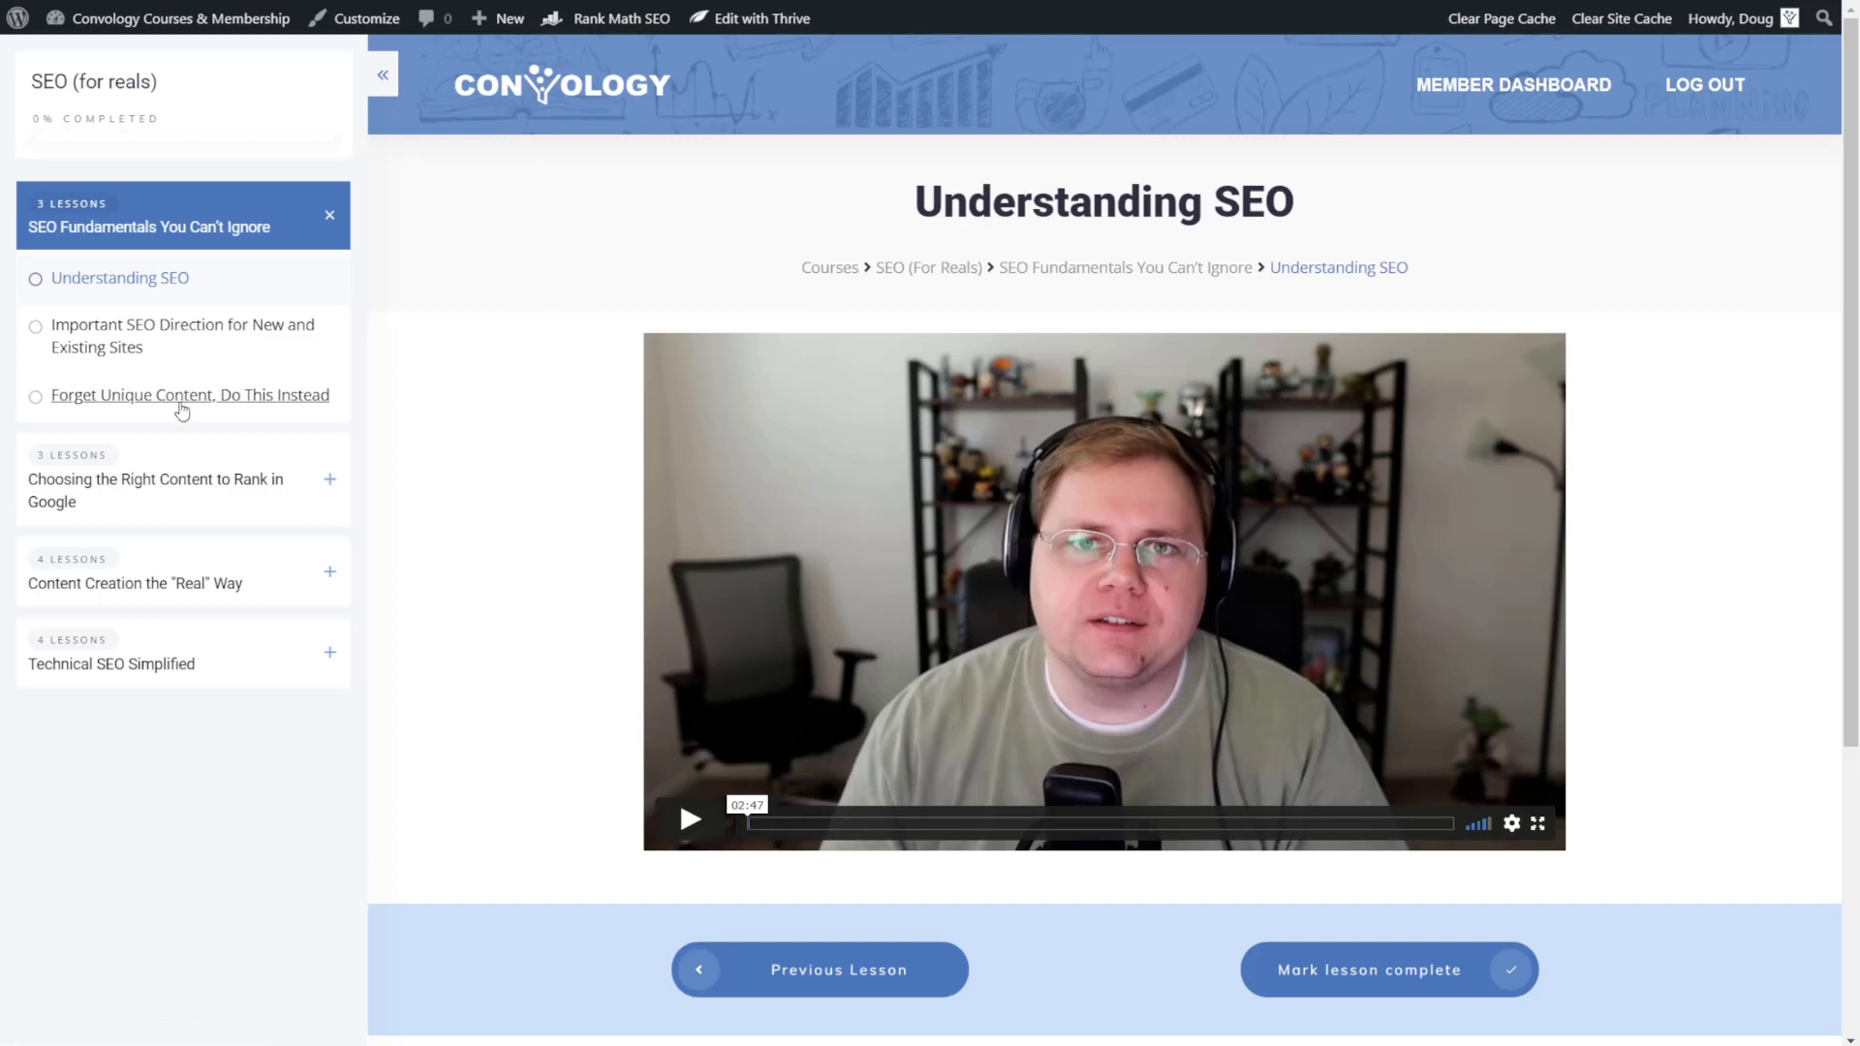
{"action": "scroll", "coordinate": [1474, 315], "scroll_direction": "down", "scroll_amount": 1}
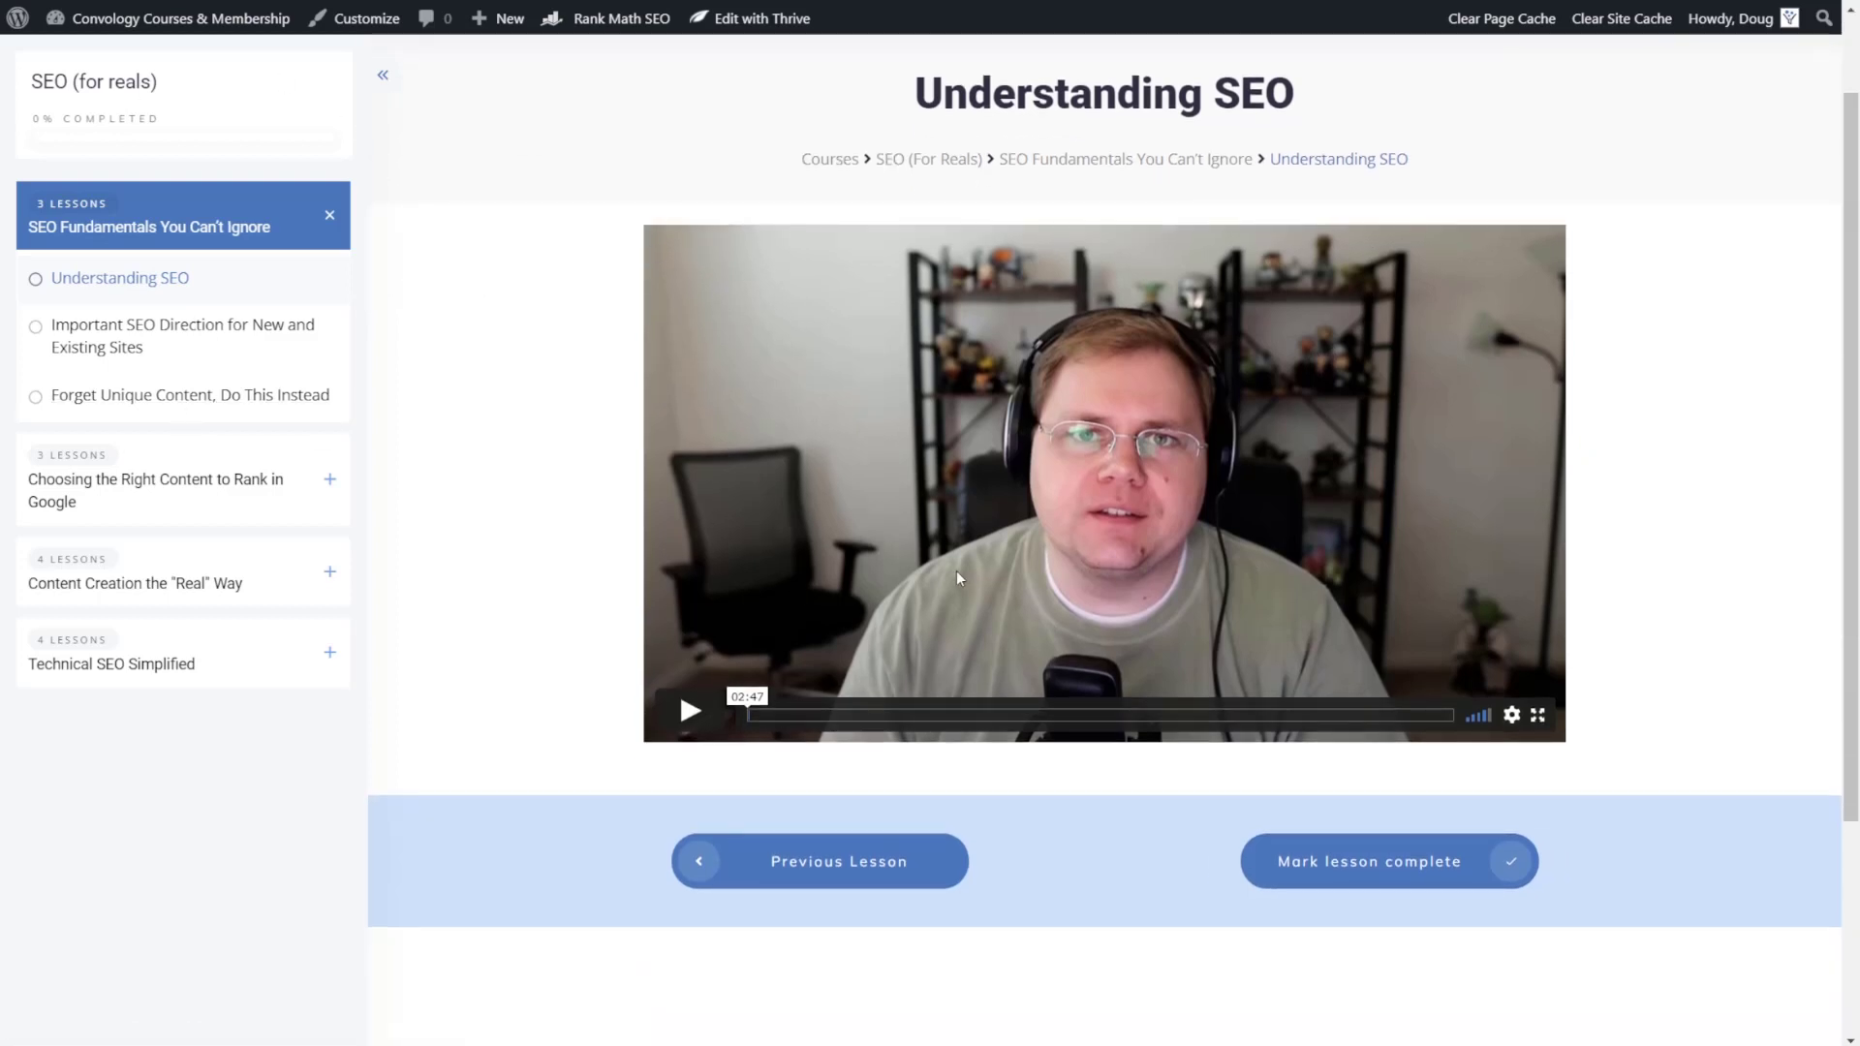
{"action": "scroll", "coordinate": [1050, 406], "scroll_direction": "up", "scroll_amount": 1}
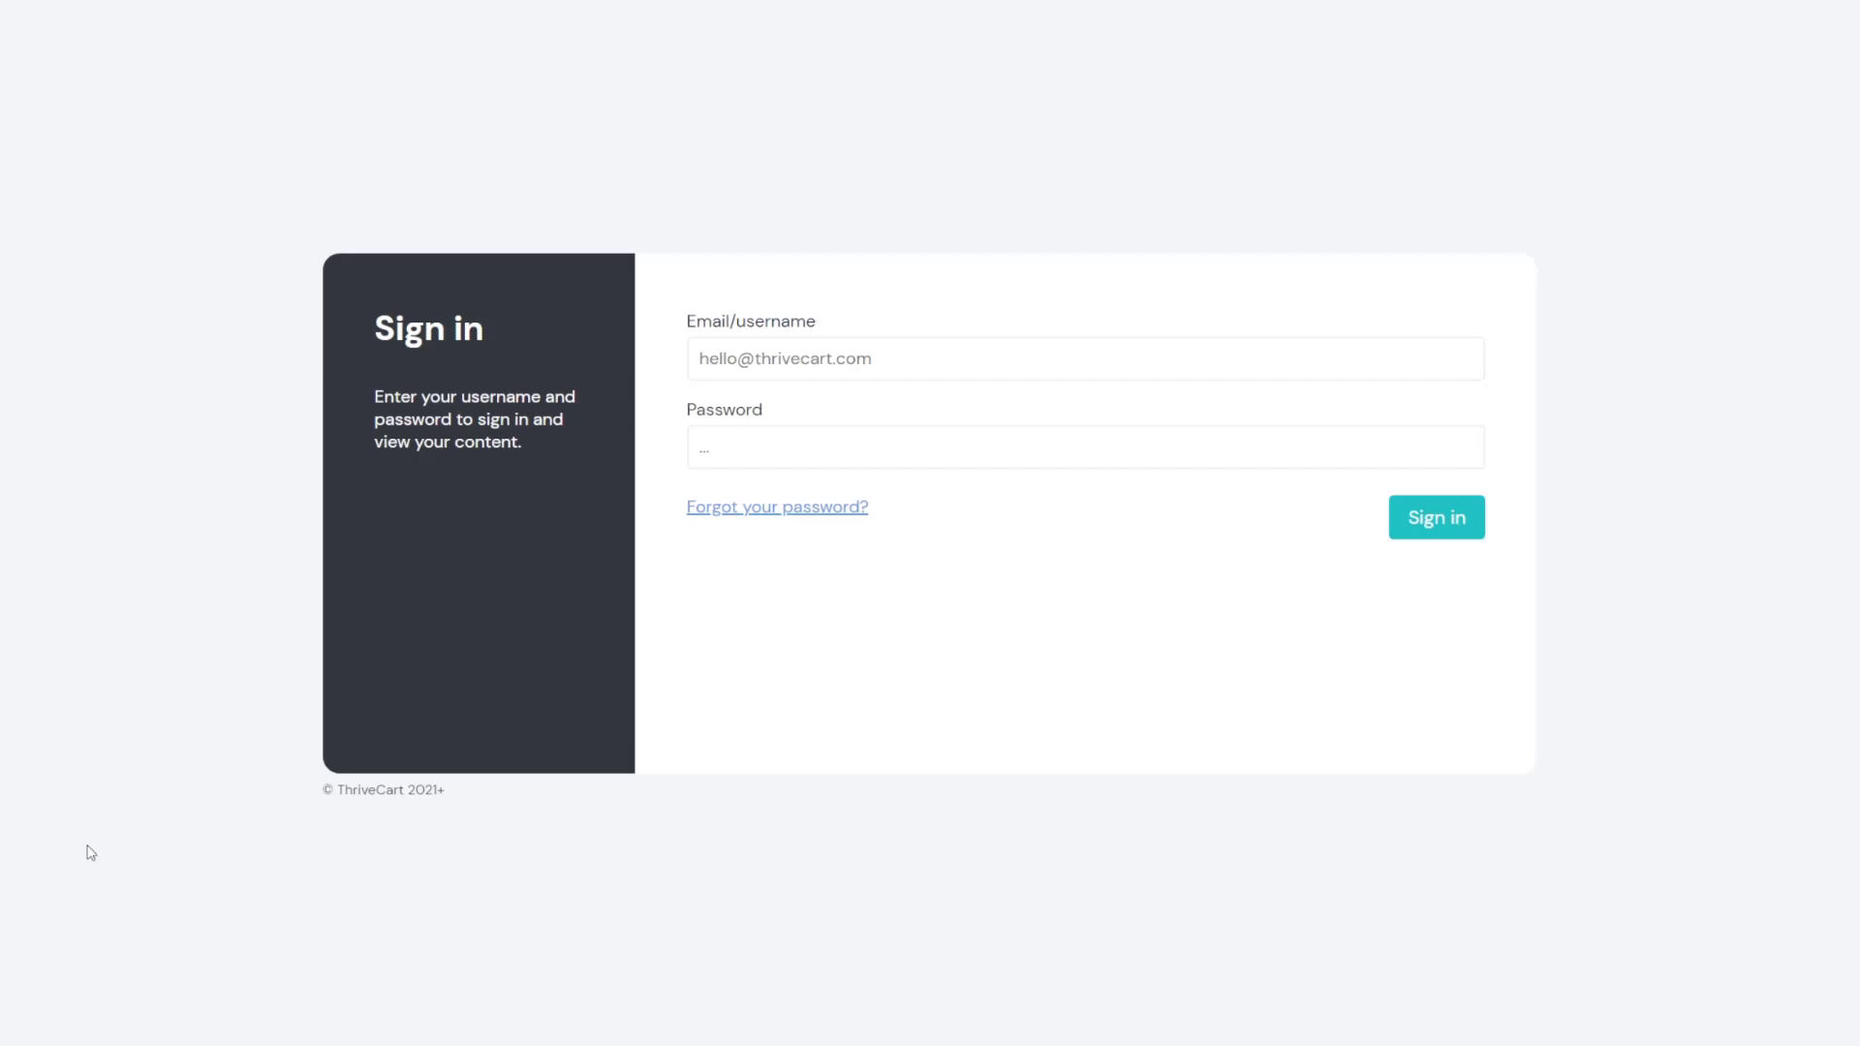
Step: Highlight the ThriveCart copyright footer and the Sign in heading with its description
{"action": "left_click_drag", "start_coordinate": [451, 796], "coordinate": [284, 787]}
{"action": "left_click", "coordinate": [311, 870]}
{"action": "left_click_drag", "start_coordinate": [370, 335], "coordinate": [527, 444]}
{"action": "left_click", "coordinate": [537, 549]}
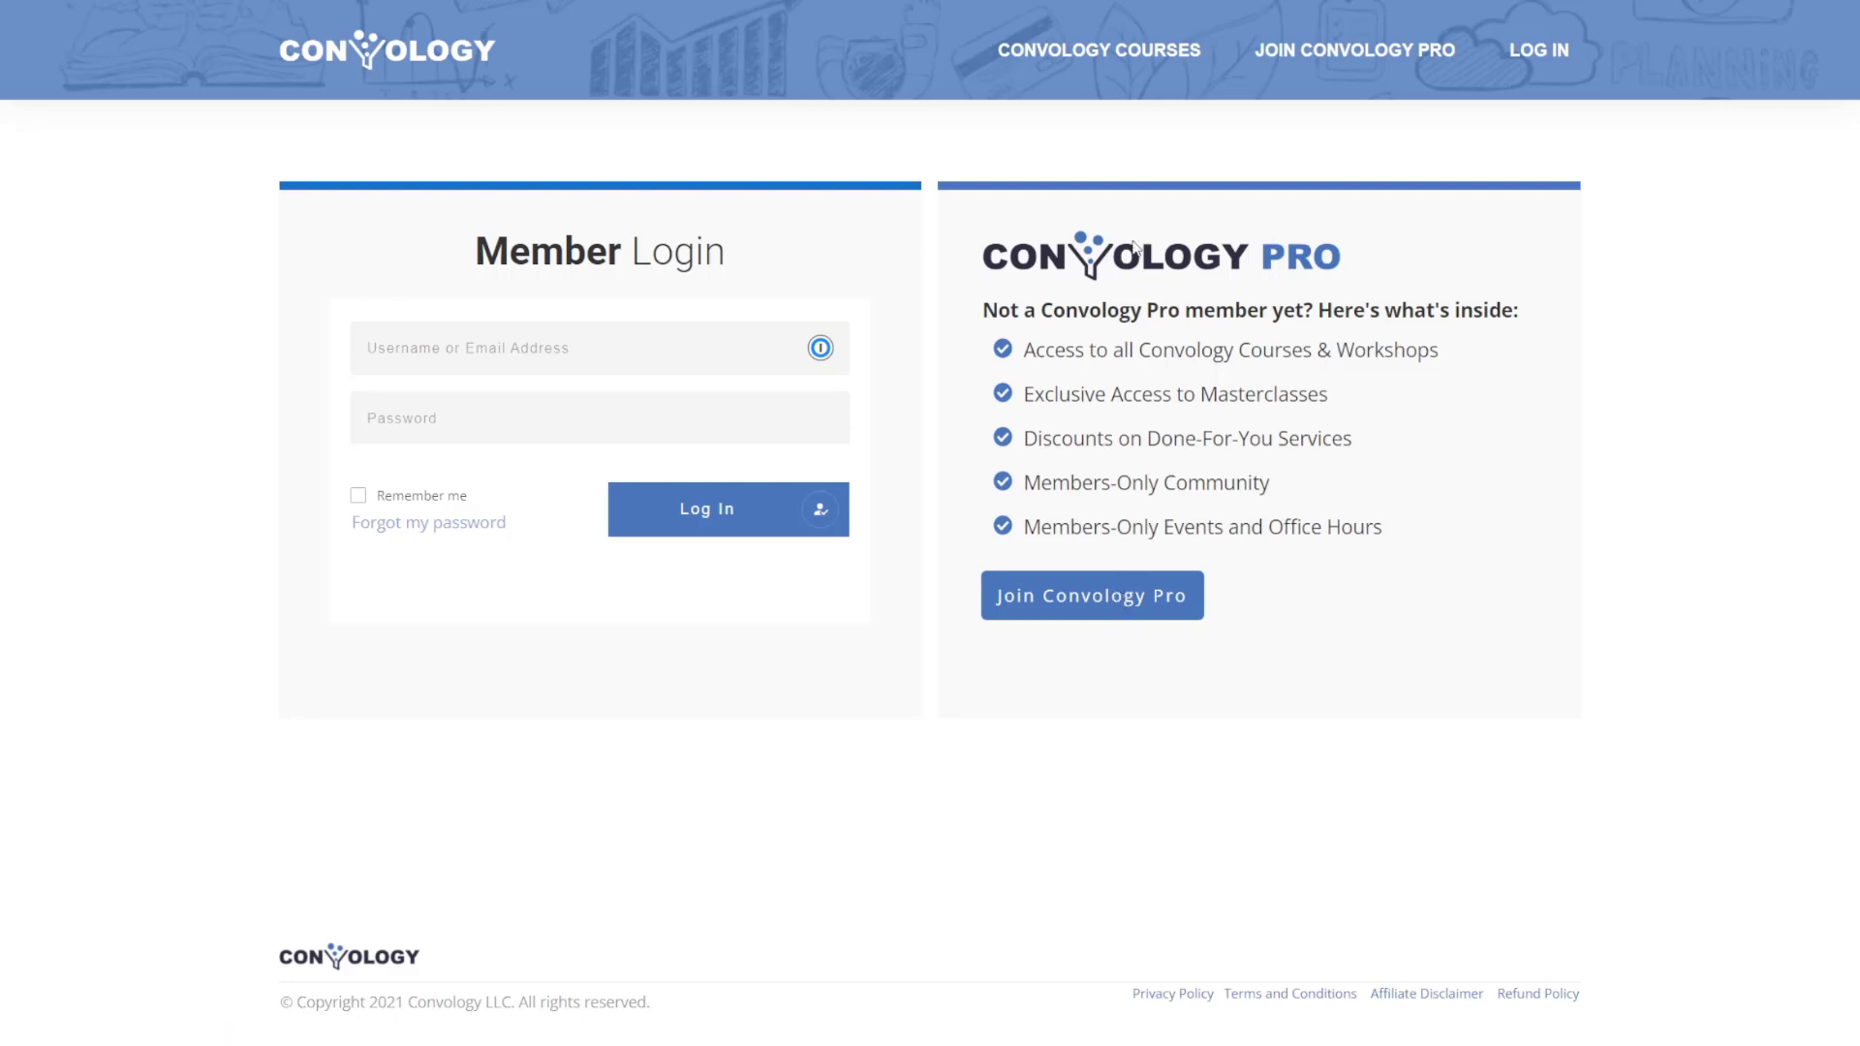
Step: Go to the CONVOLOGY COURSES library and open the SEO (for reals) course
{"action": "left_click", "coordinate": [1156, 70]}
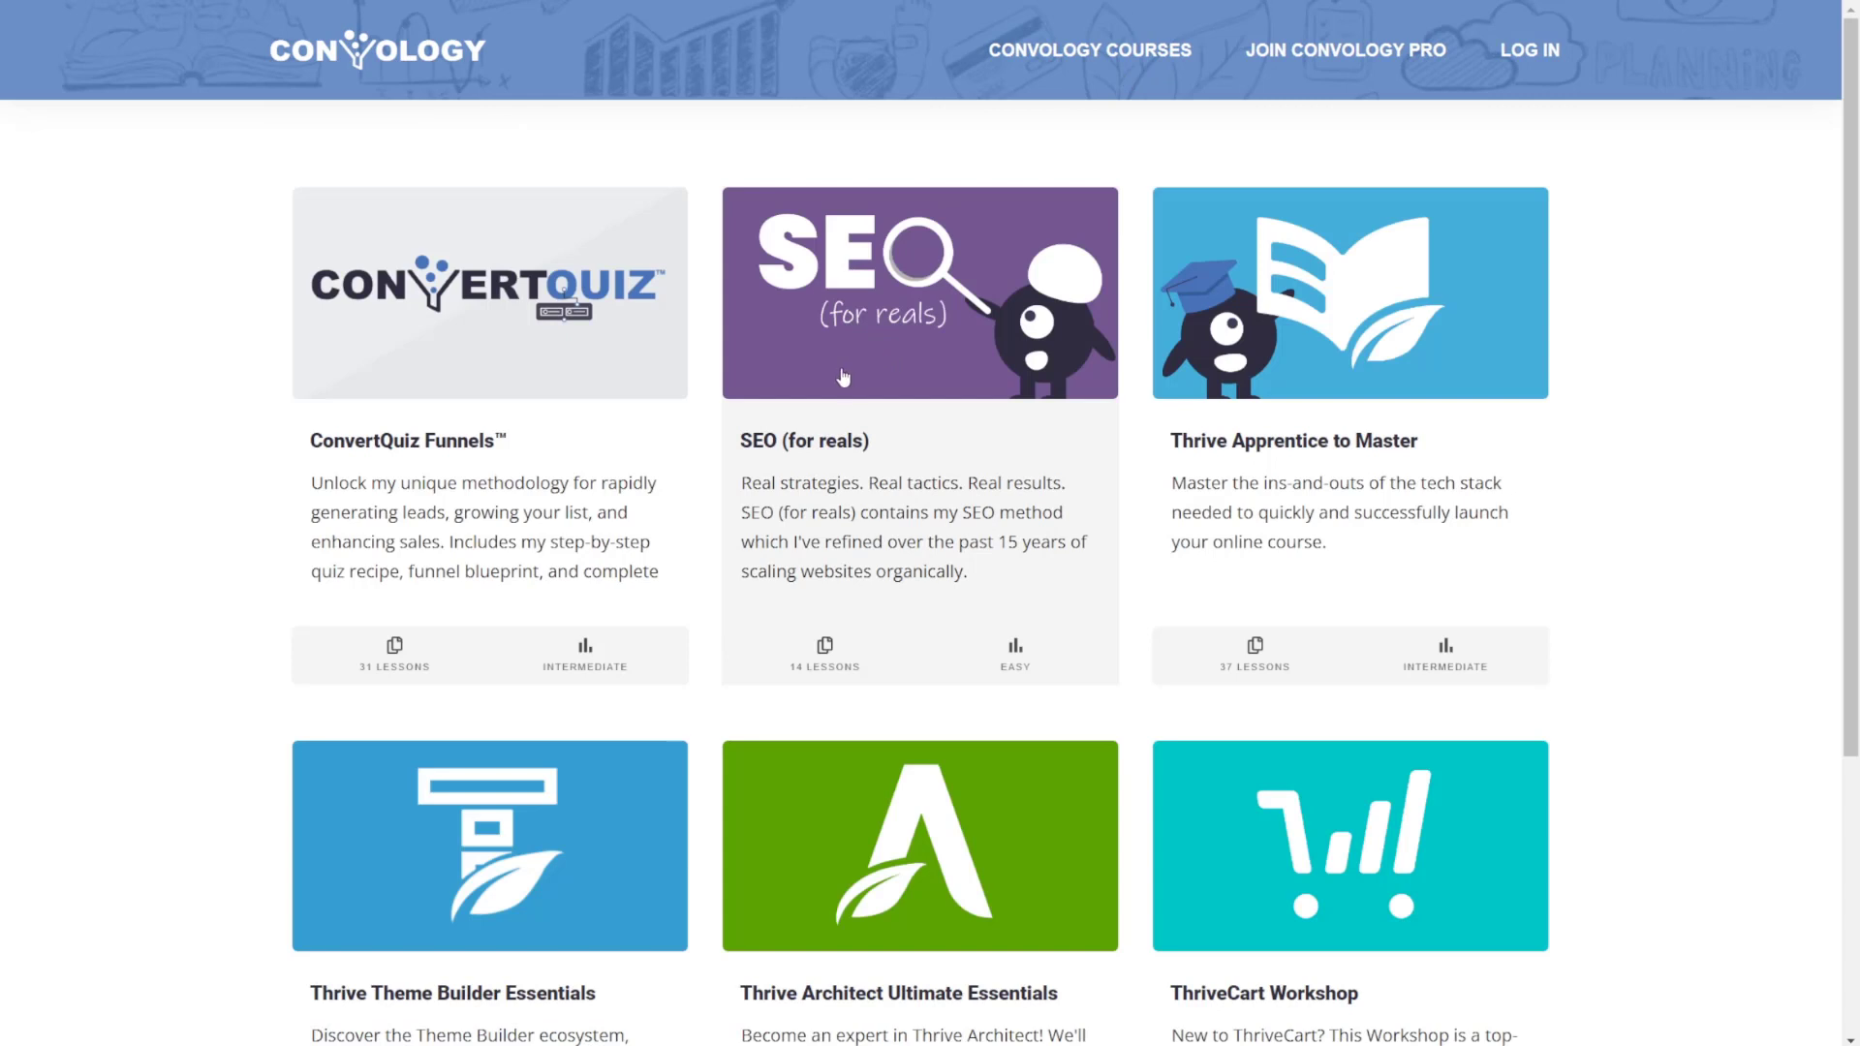
{"action": "left_click", "coordinate": [978, 342]}
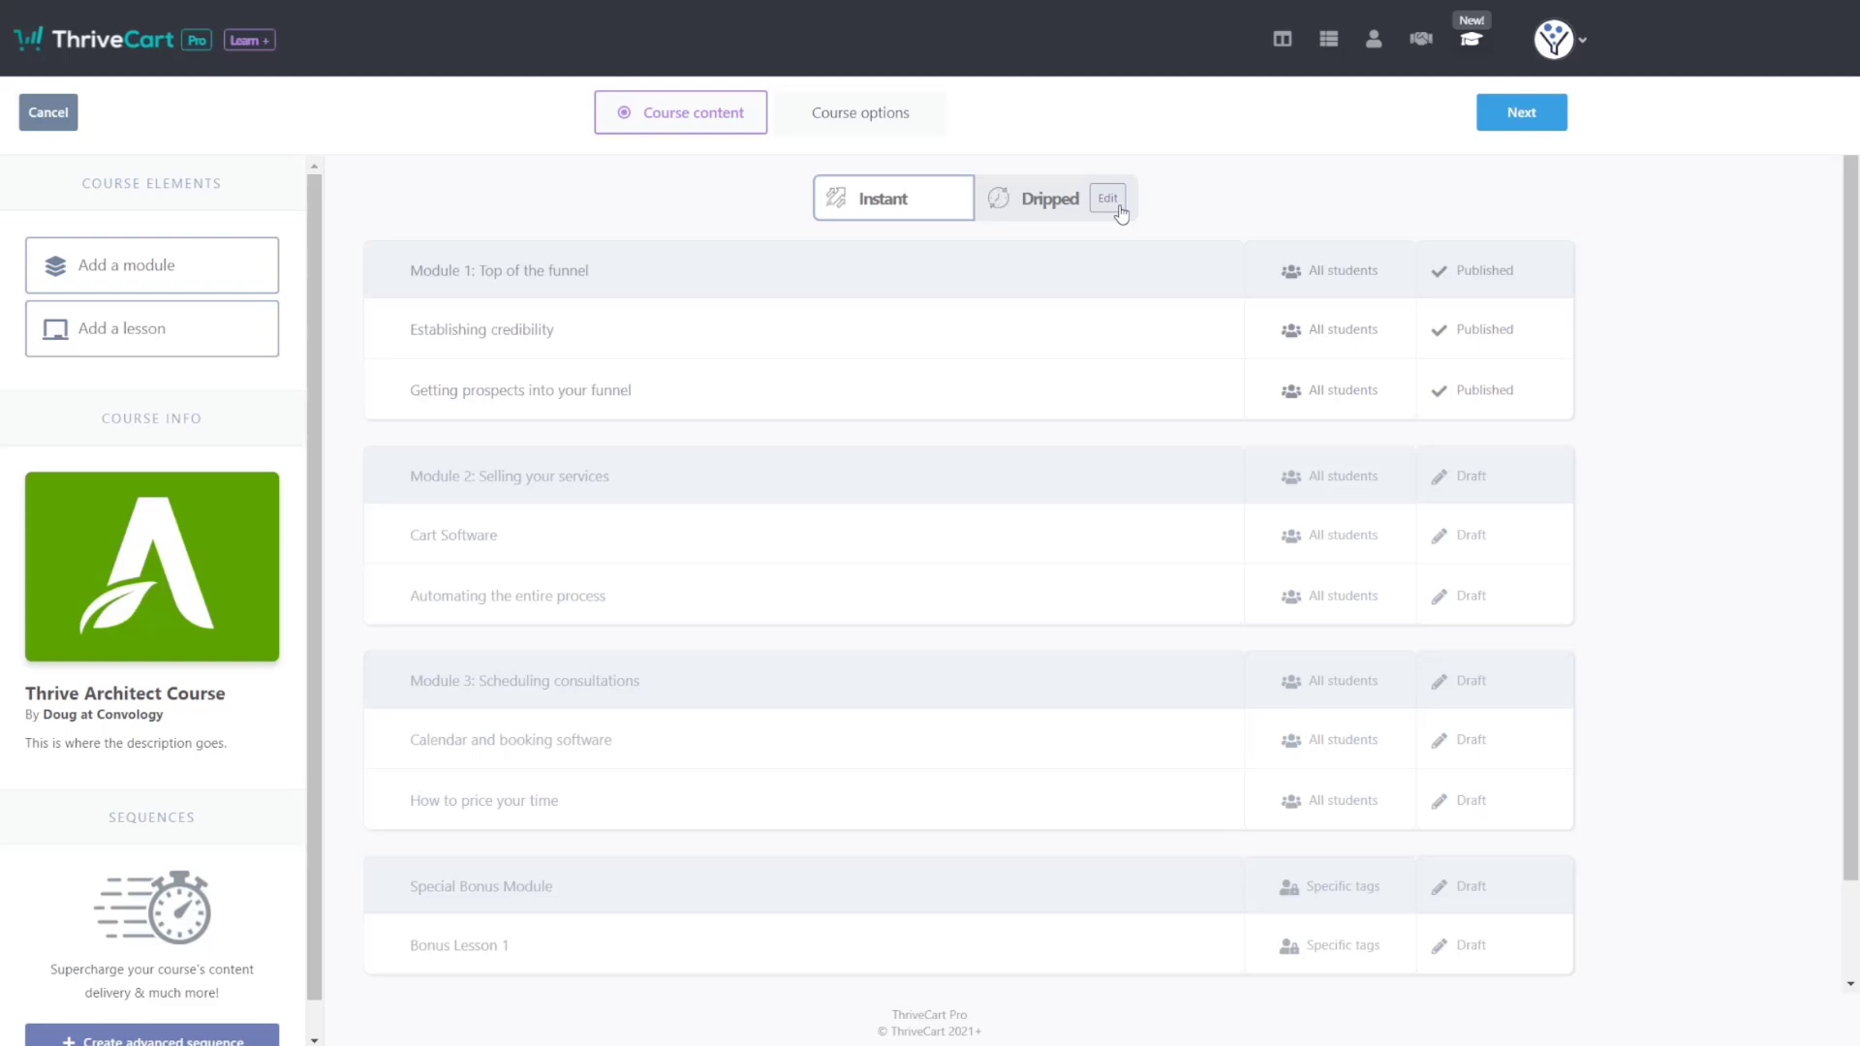
Step: Open the Dripped delivery options for the Thrive Architect Course and review the delivery cards
{"action": "left_click", "coordinate": [1112, 201]}
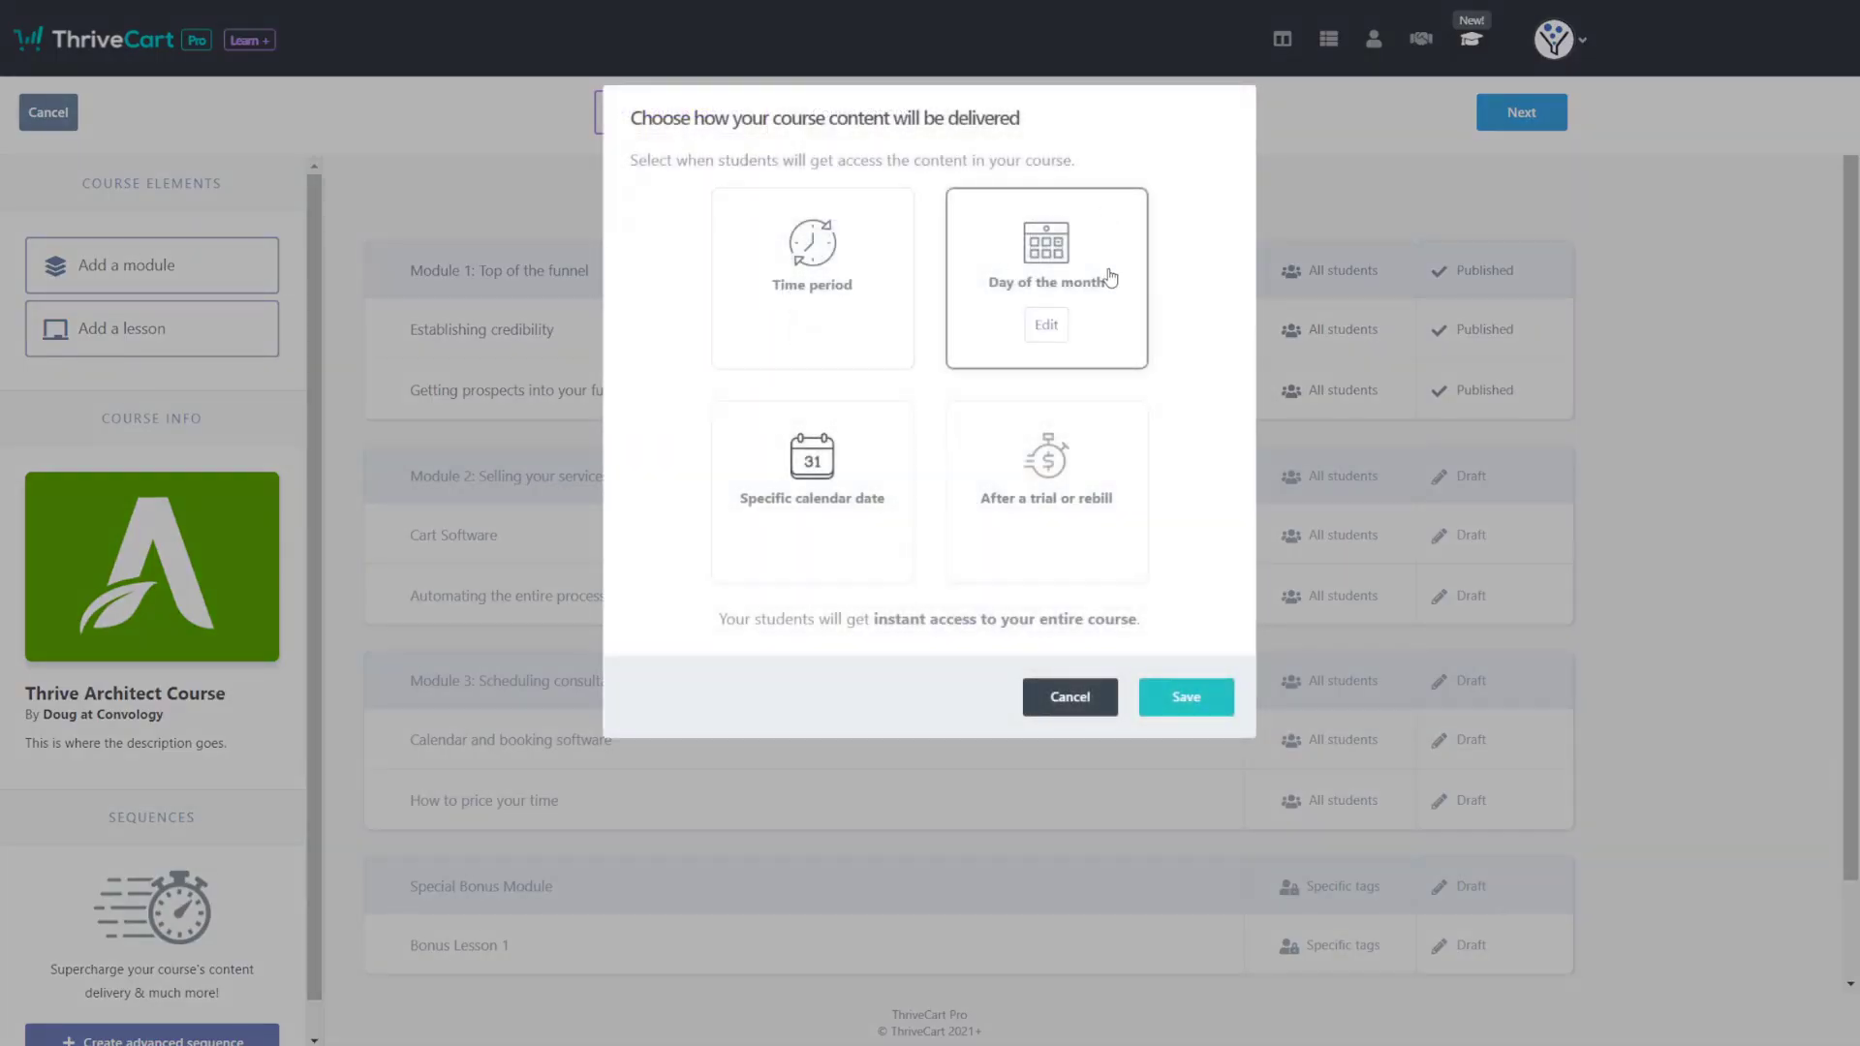
{"action": "mouse_move", "coordinate": [836, 516]}
{"action": "mouse_move", "coordinate": [986, 498]}
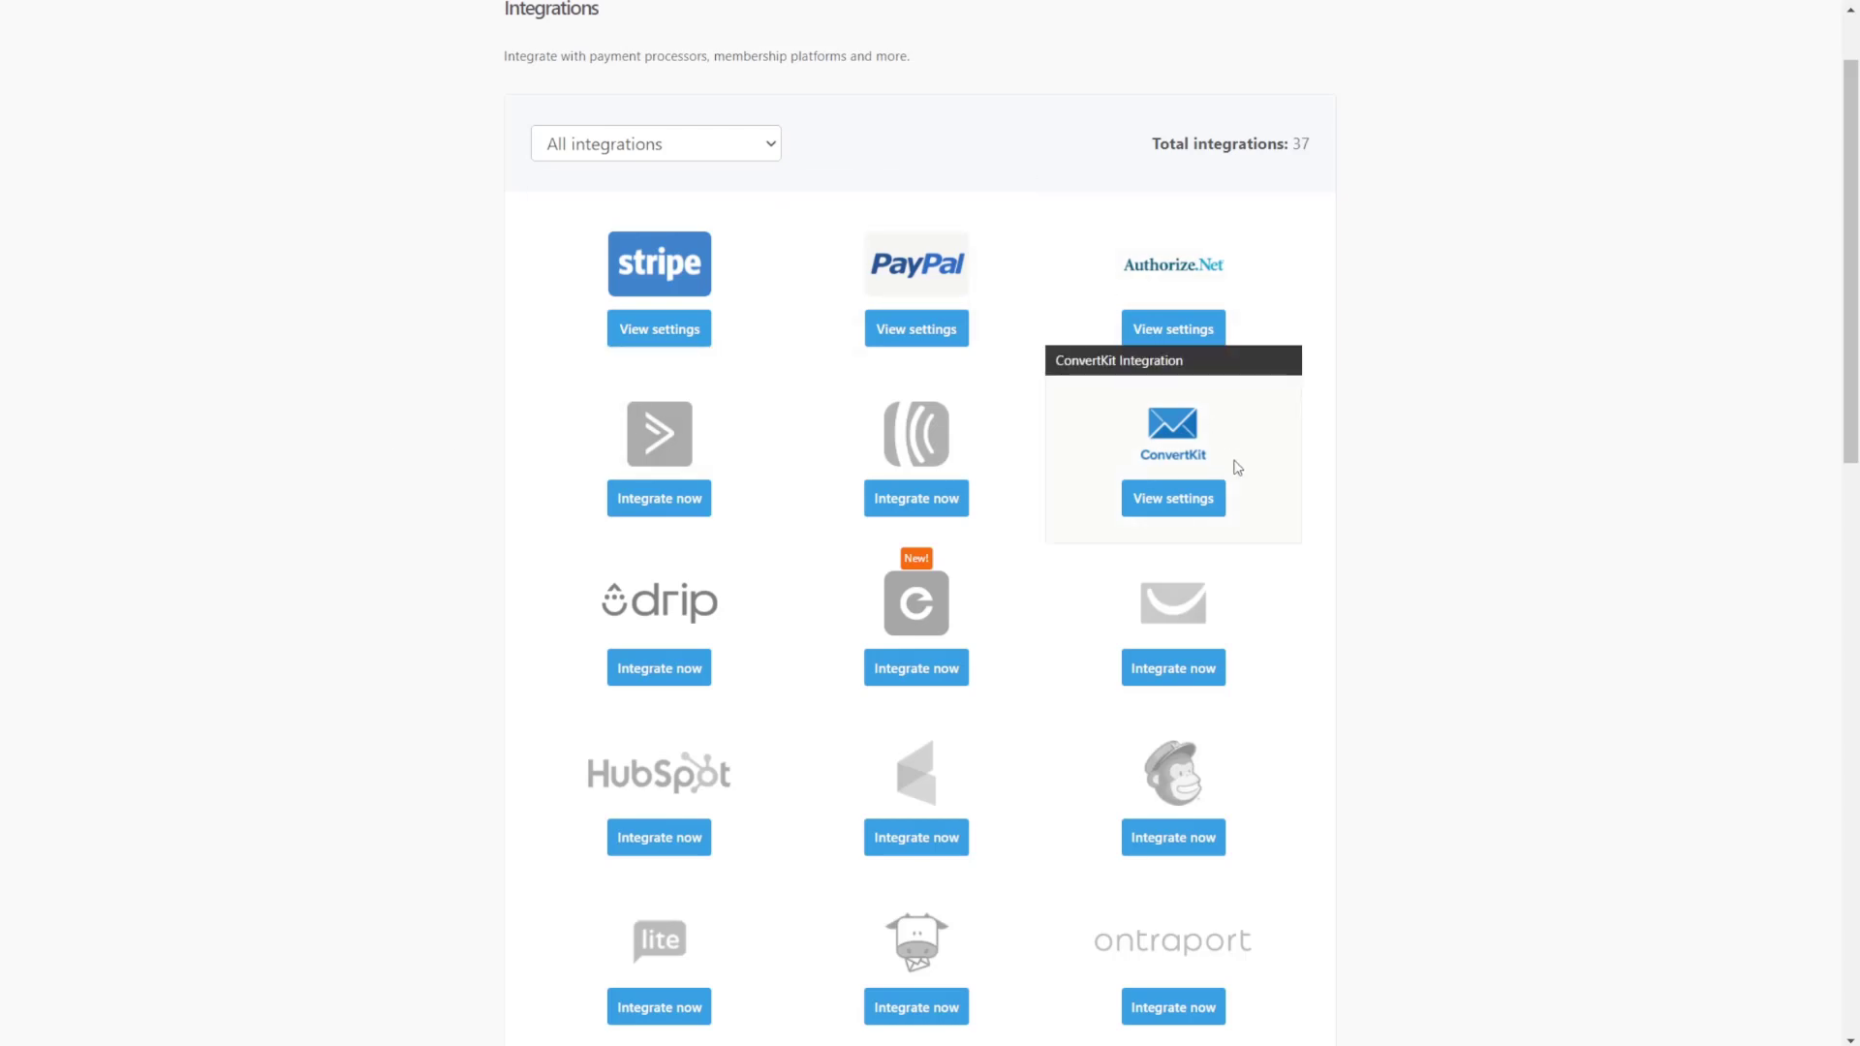
{"action": "scroll", "coordinate": [1337, 514], "scroll_direction": "down", "scroll_amount": 5}
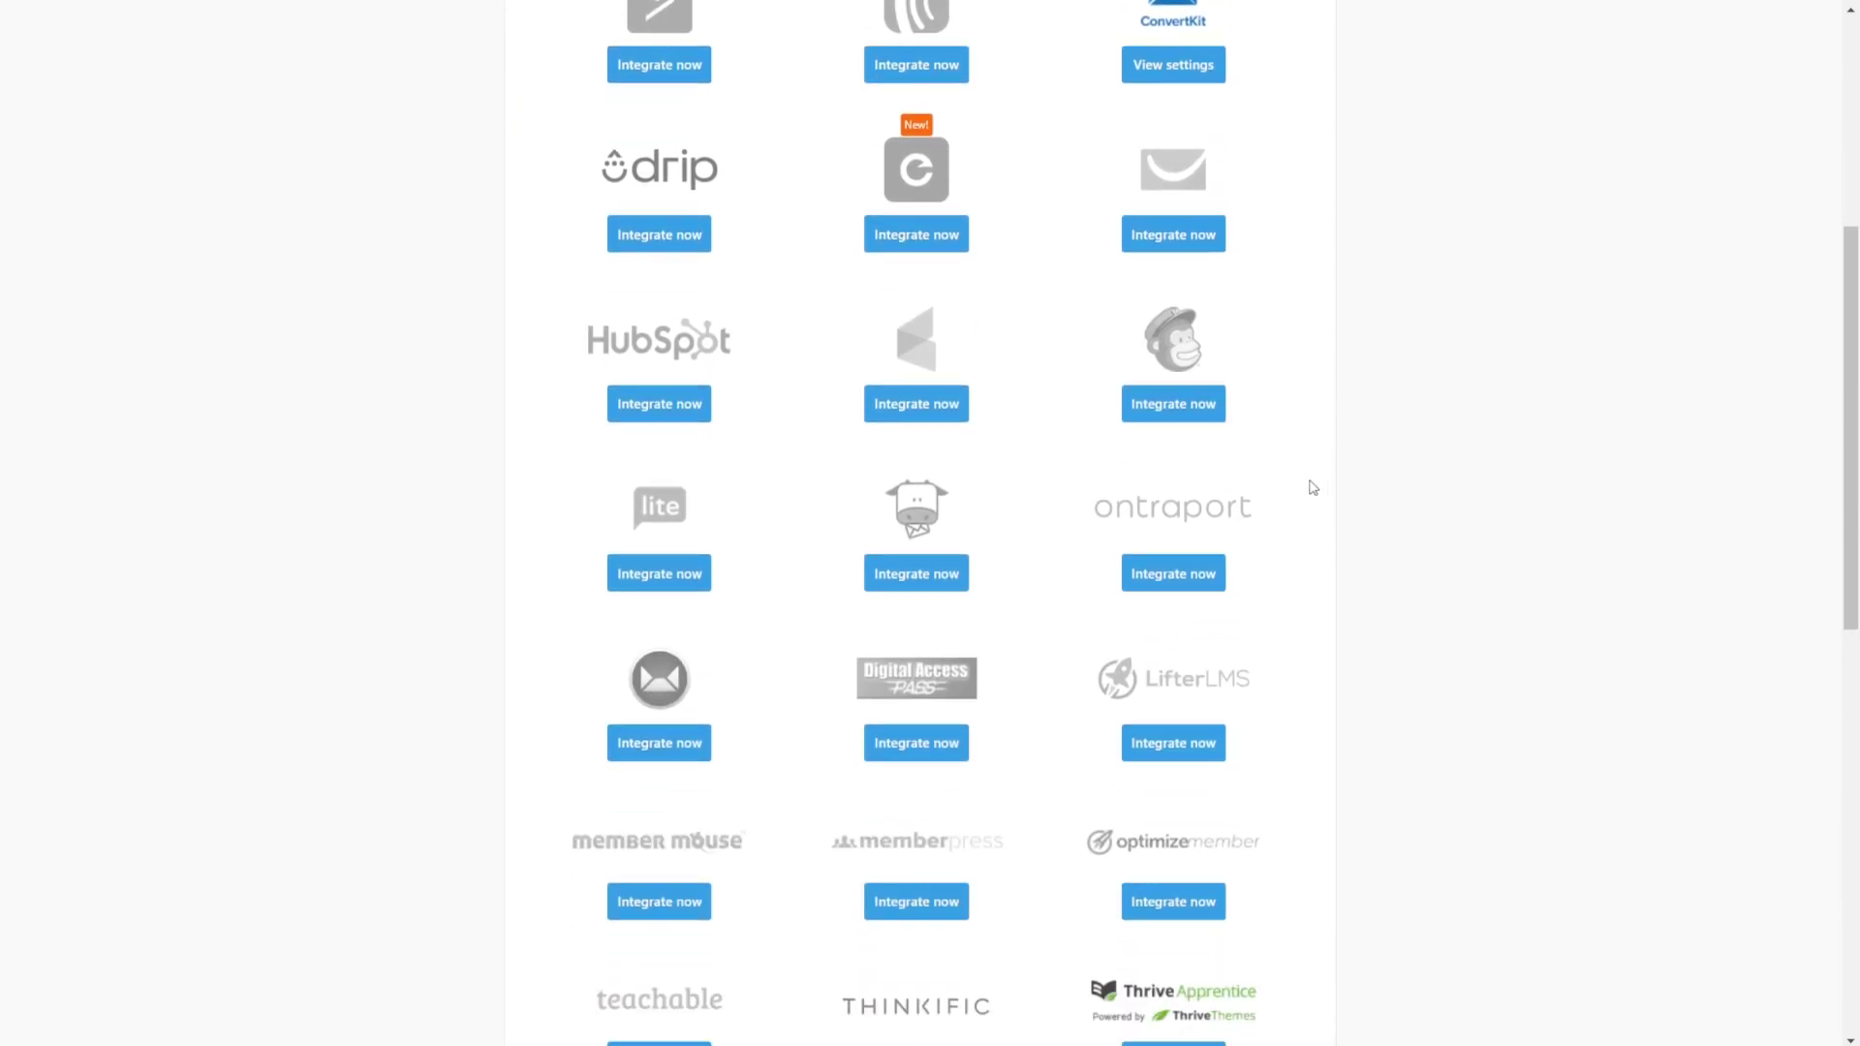
{"action": "scroll", "coordinate": [1312, 487], "scroll_direction": "down", "scroll_amount": 8}
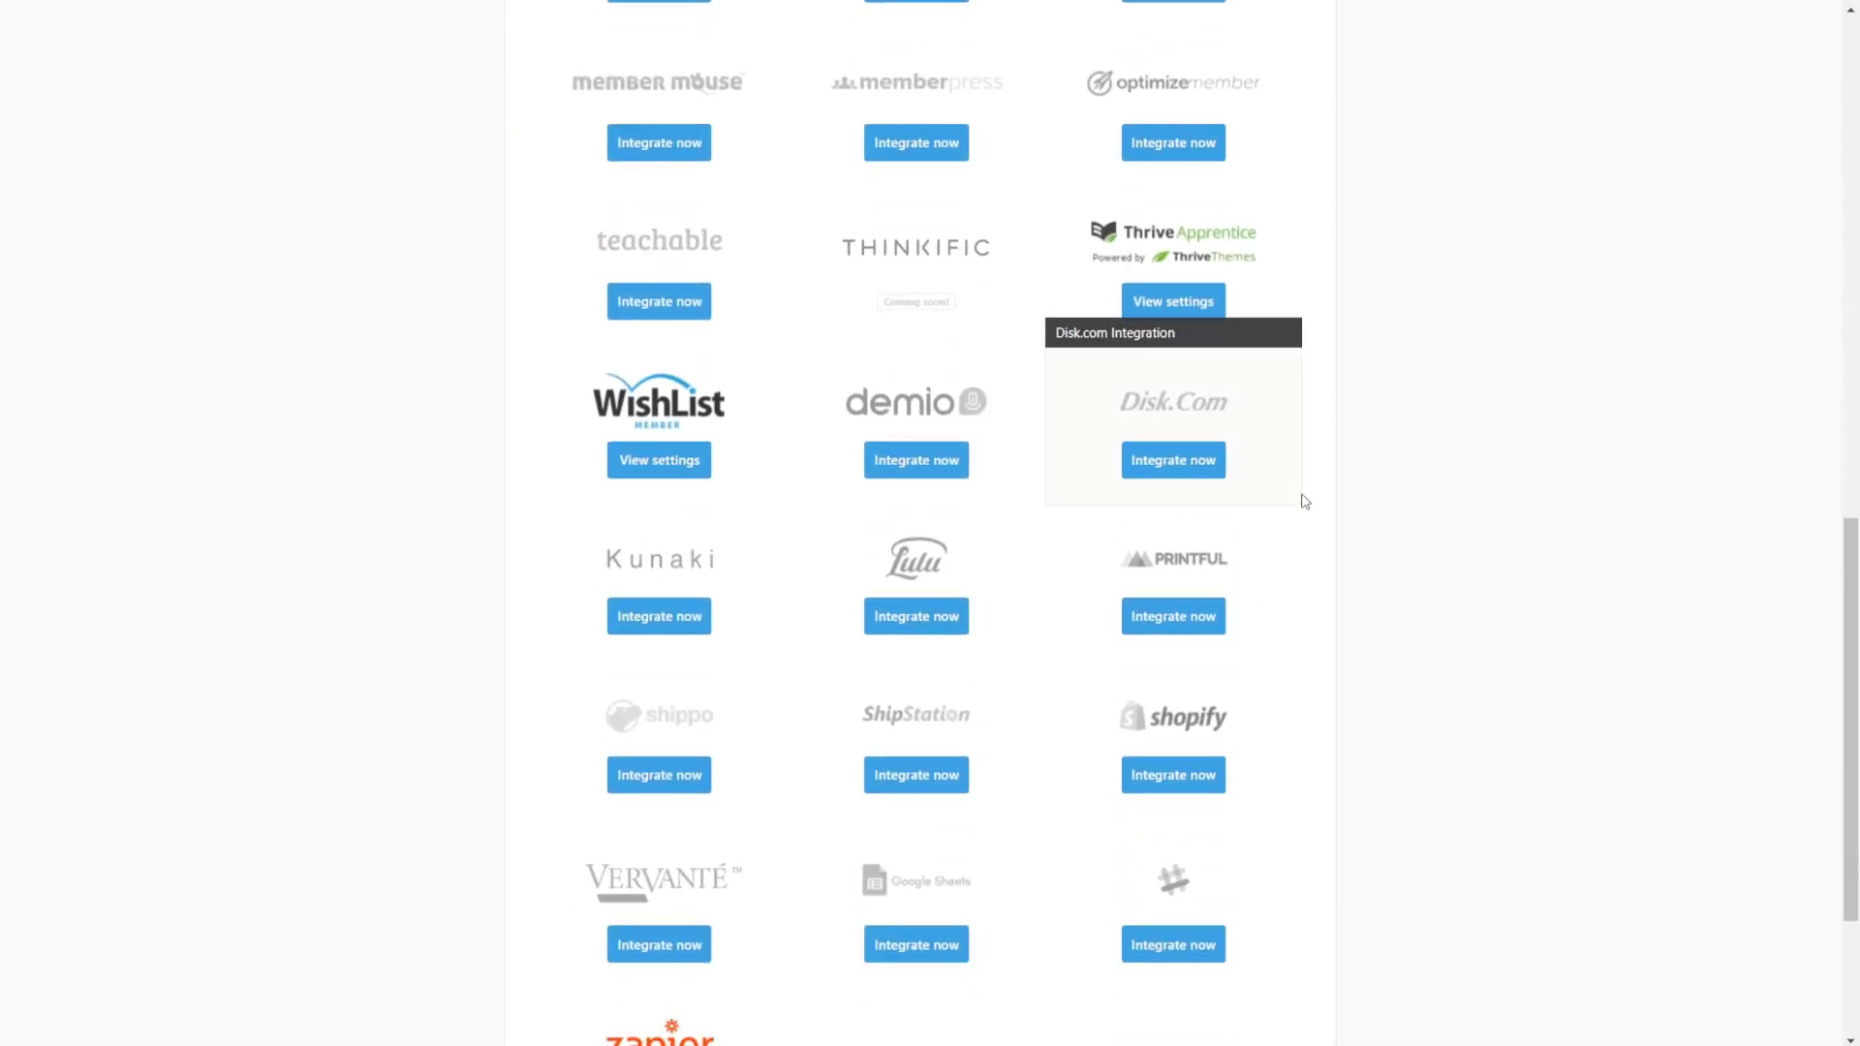
{"action": "scroll", "coordinate": [1311, 562], "scroll_direction": "down", "scroll_amount": 3}
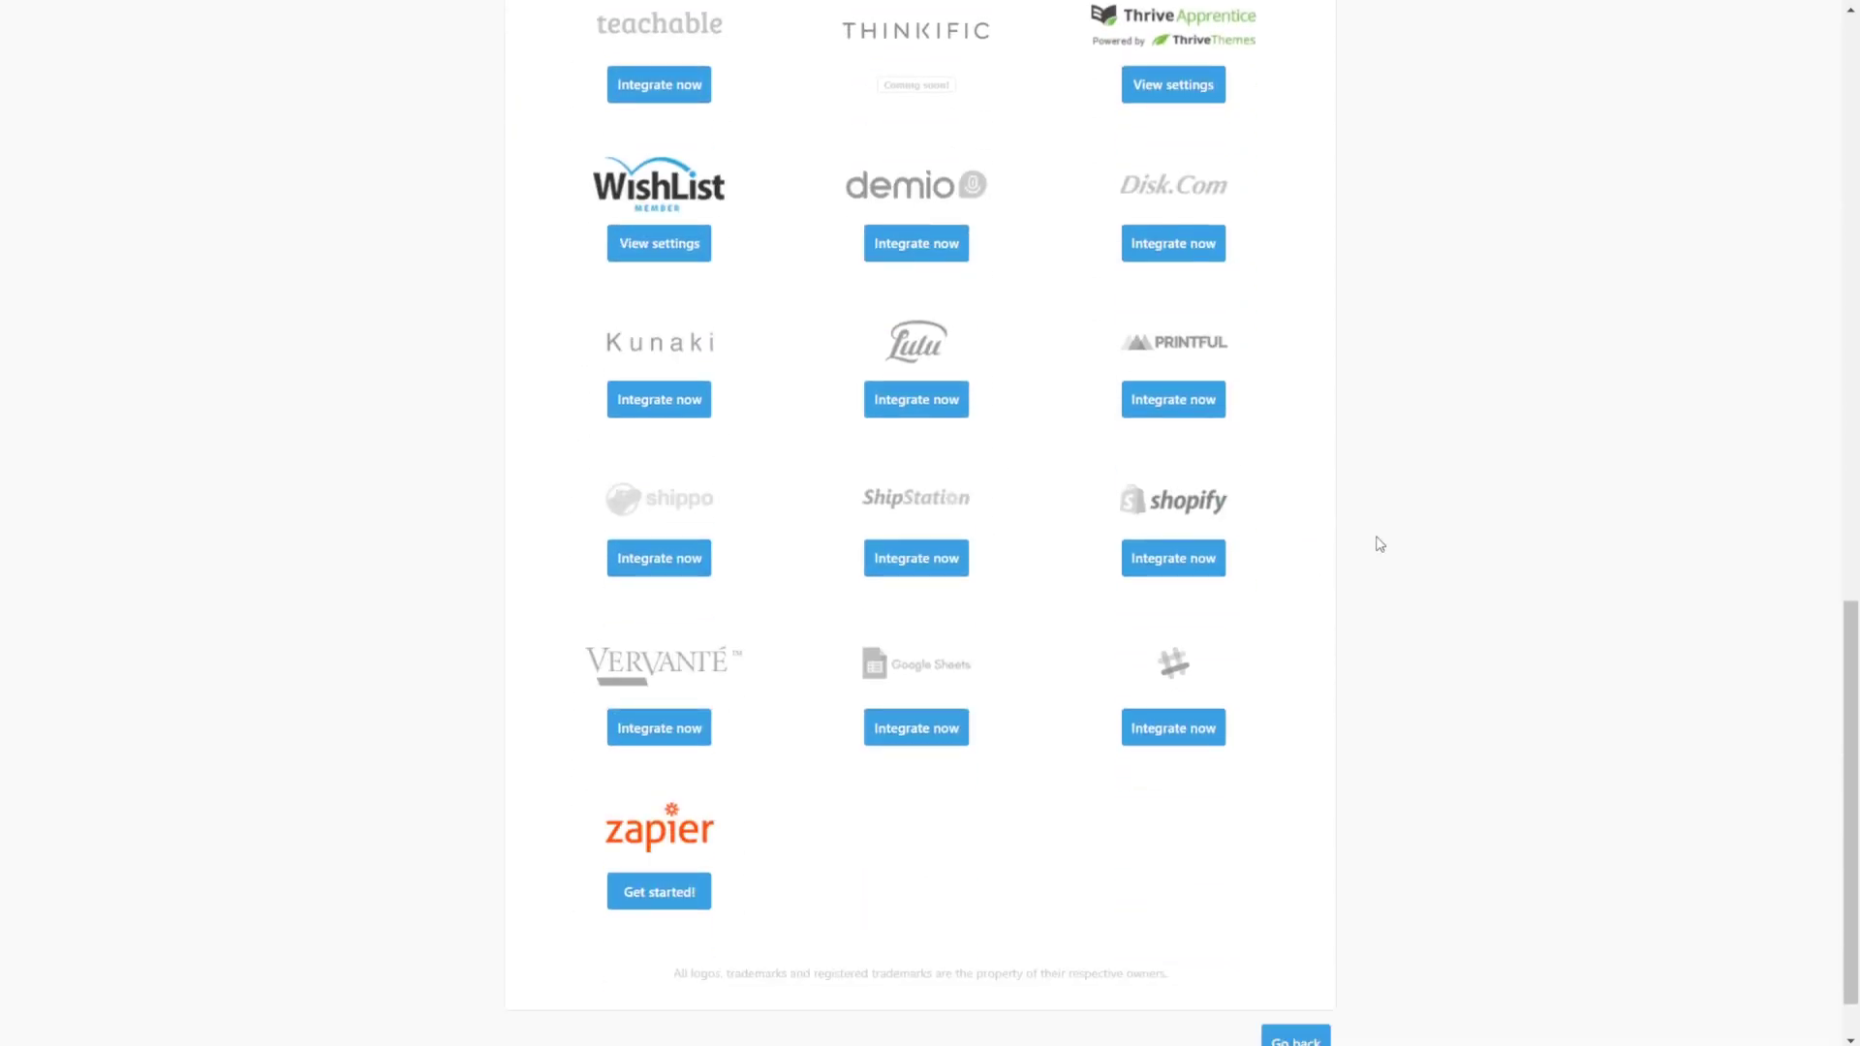
{"action": "scroll", "coordinate": [1380, 543], "scroll_direction": "up", "scroll_amount": 6}
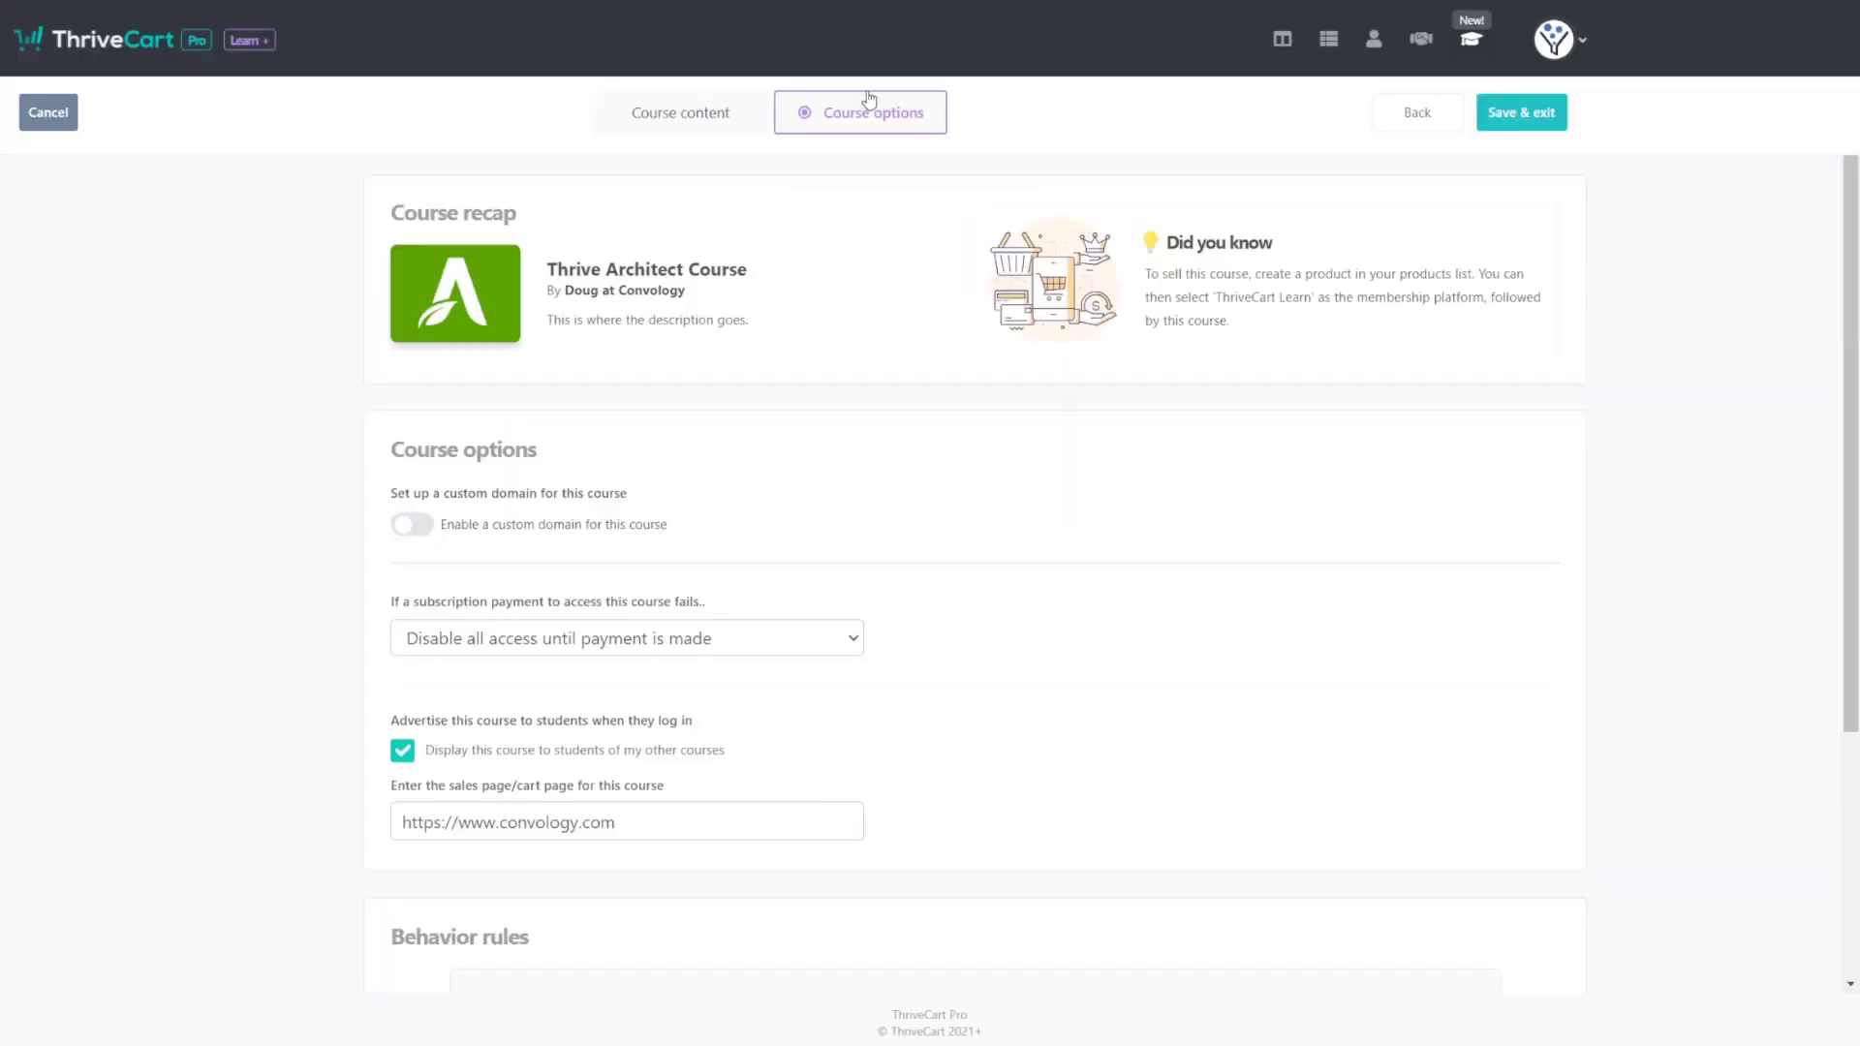
Step: Add a behavior rule and review its When trigger and ConvertKit tag-or-sequence choices unchanged
{"action": "scroll", "coordinate": [581, 562], "scroll_direction": "down", "scroll_amount": 4}
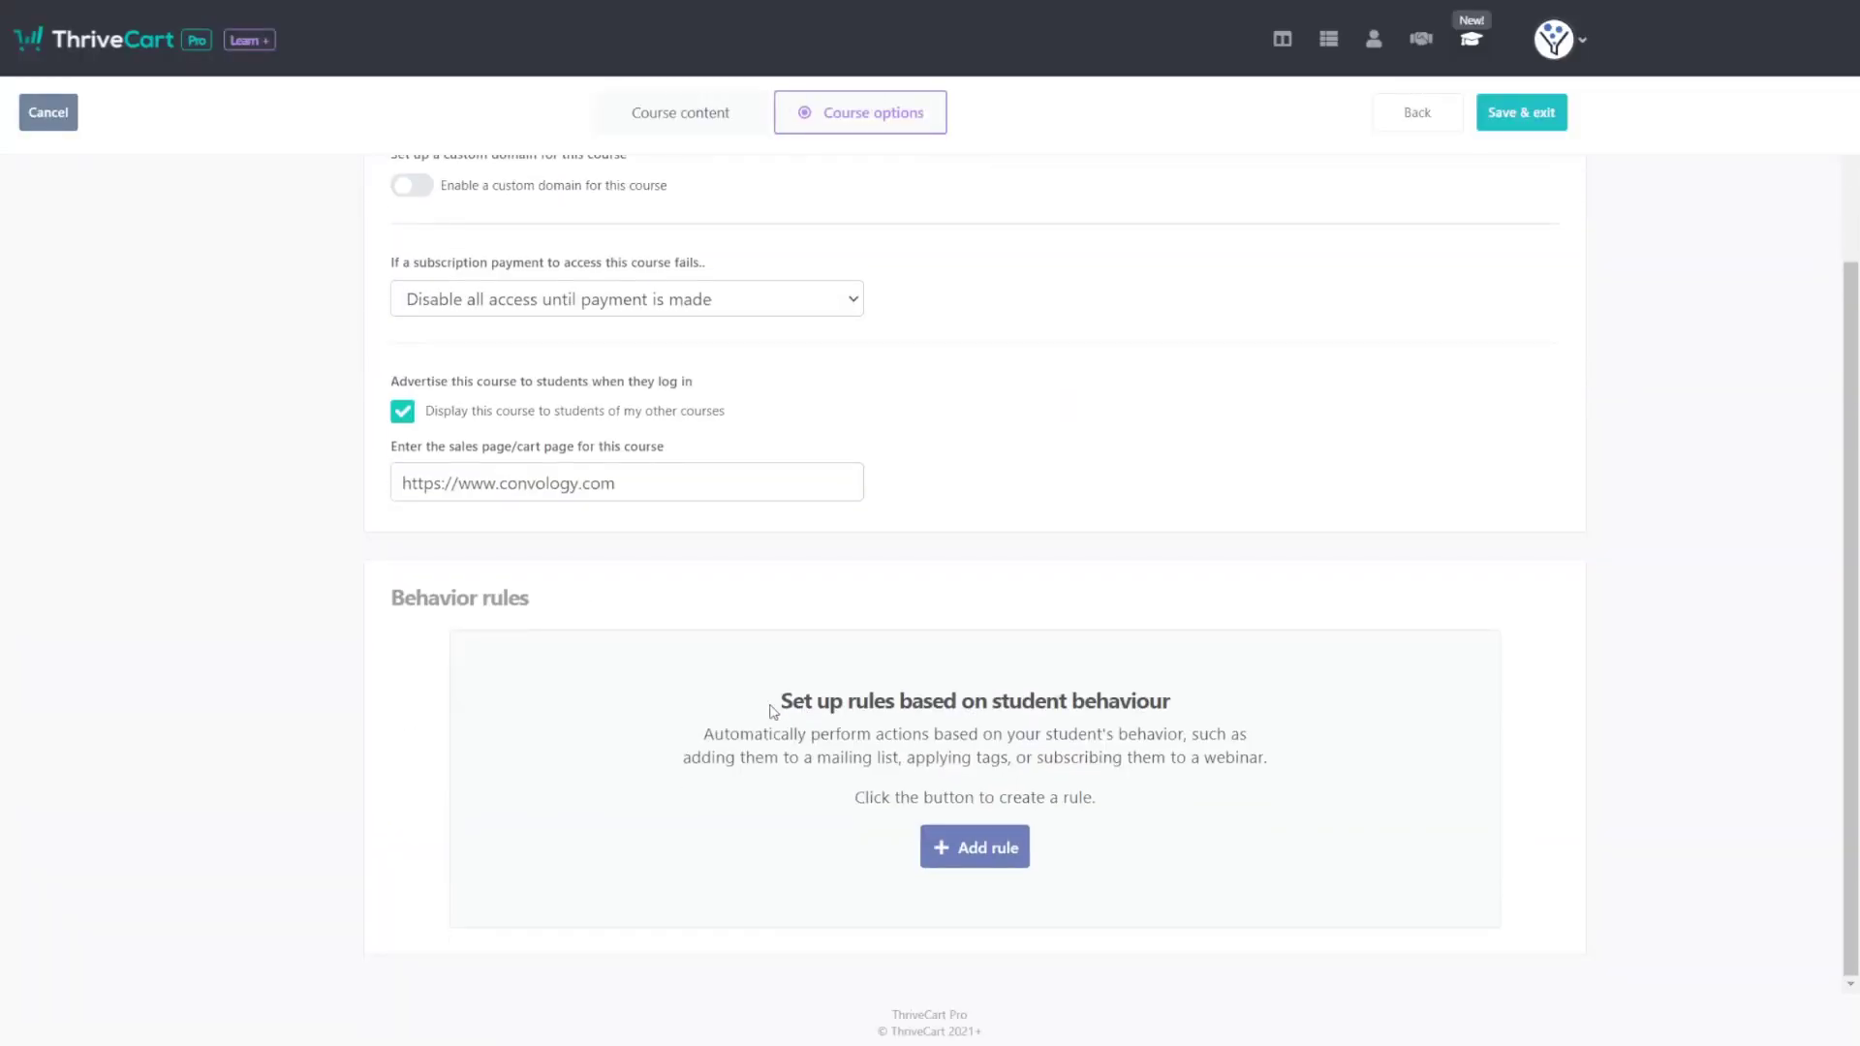
{"action": "left_click", "coordinate": [998, 859]}
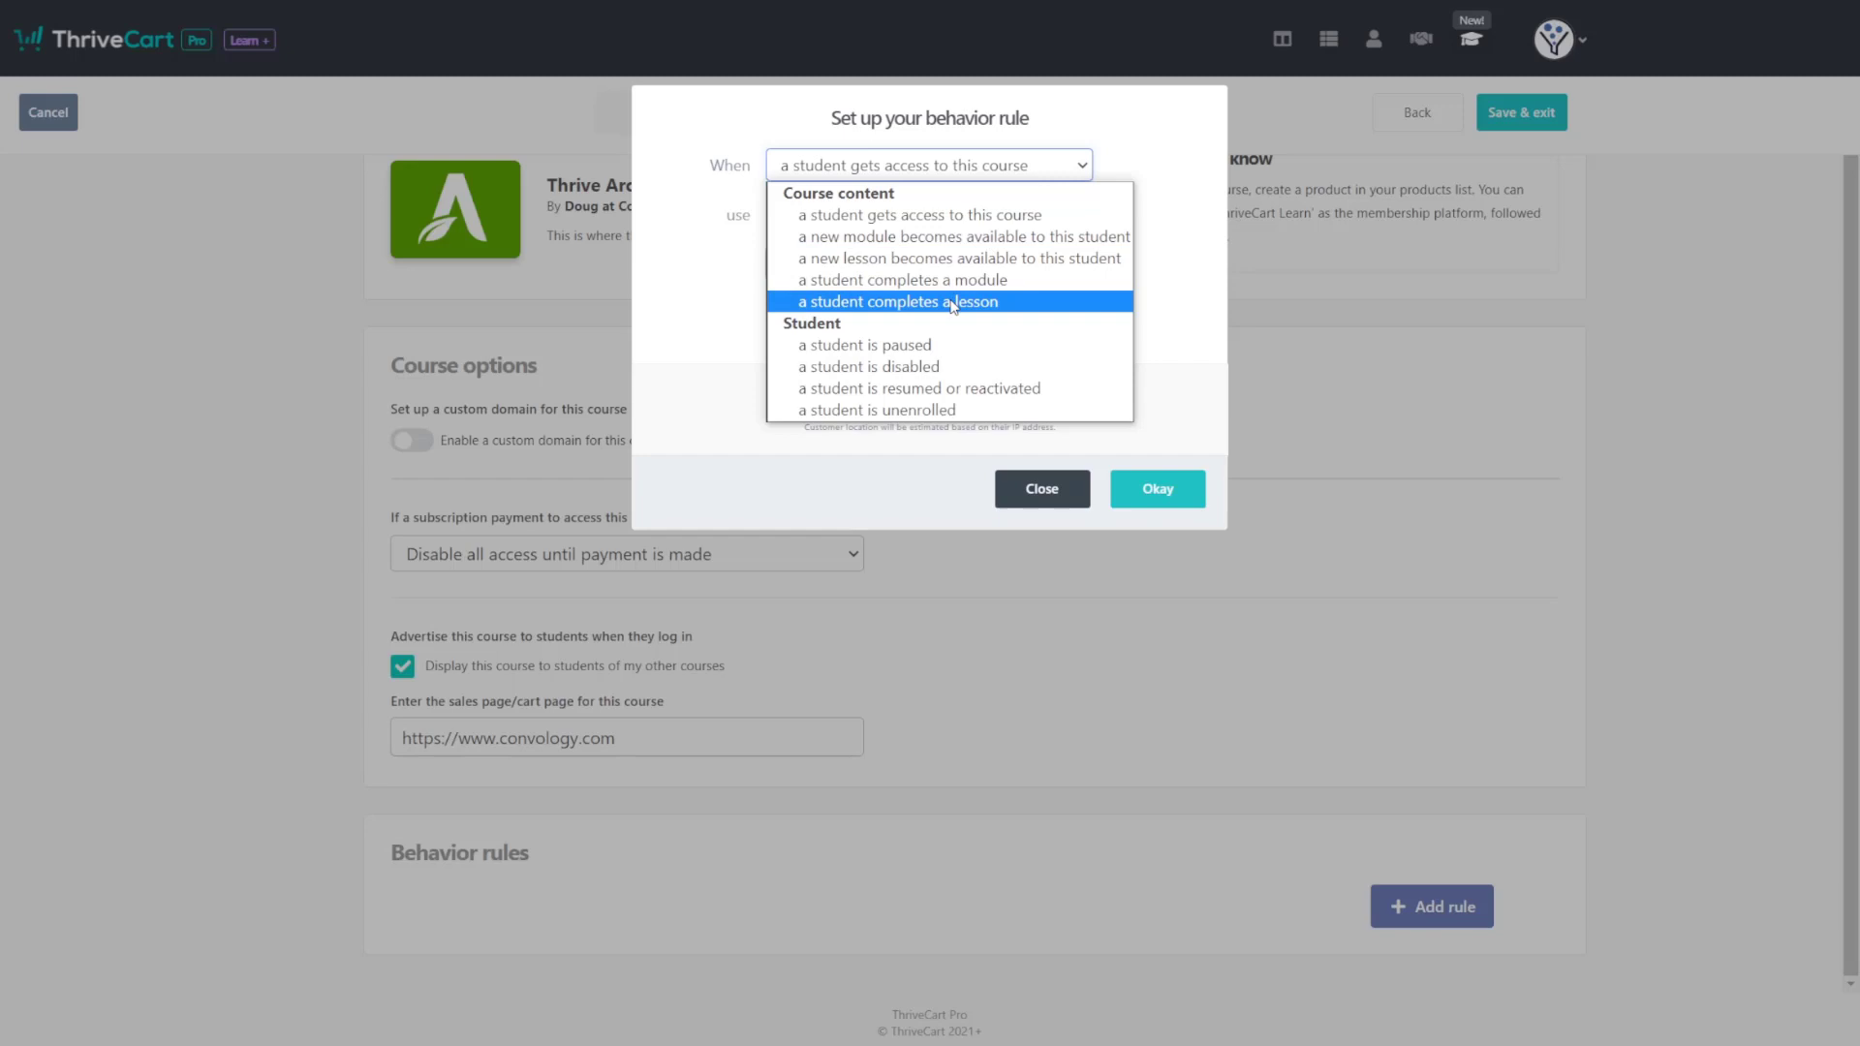
{"action": "left_click", "coordinate": [1160, 152]}
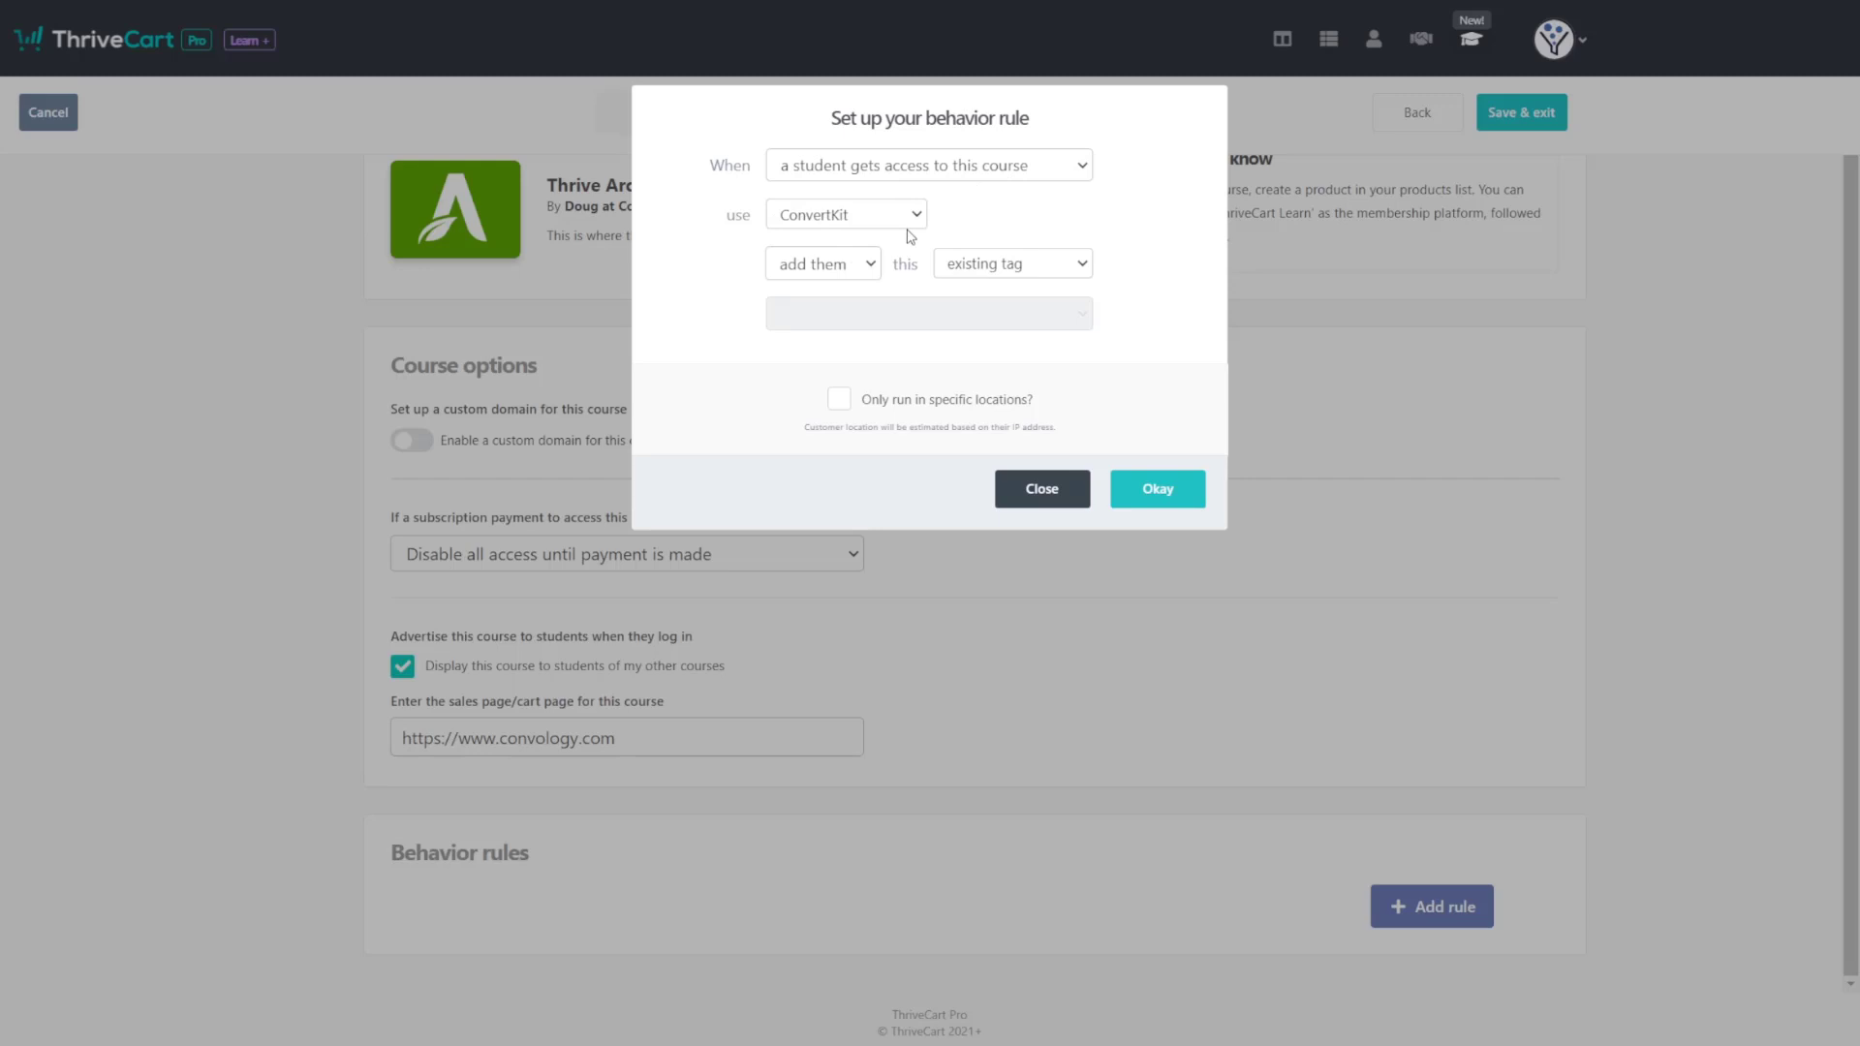
{"action": "left_click", "coordinate": [1019, 273]}
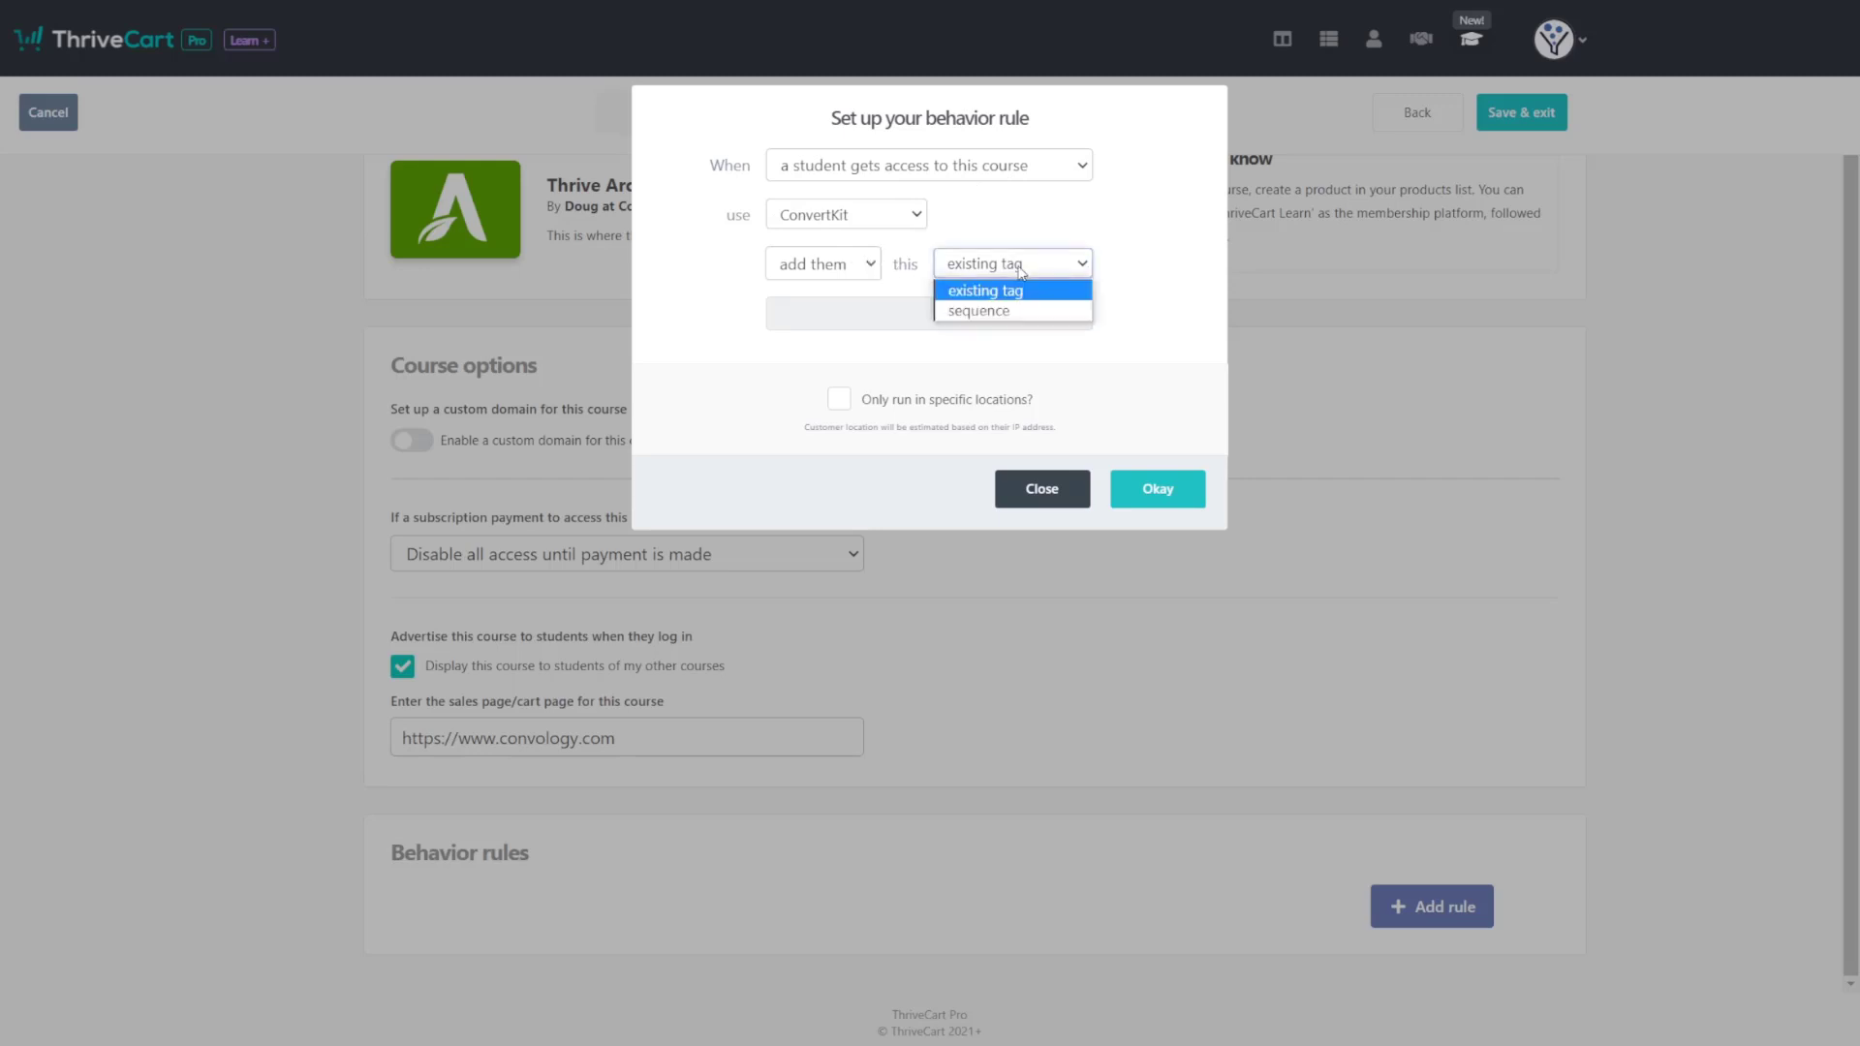
{"action": "left_click", "coordinate": [793, 370]}
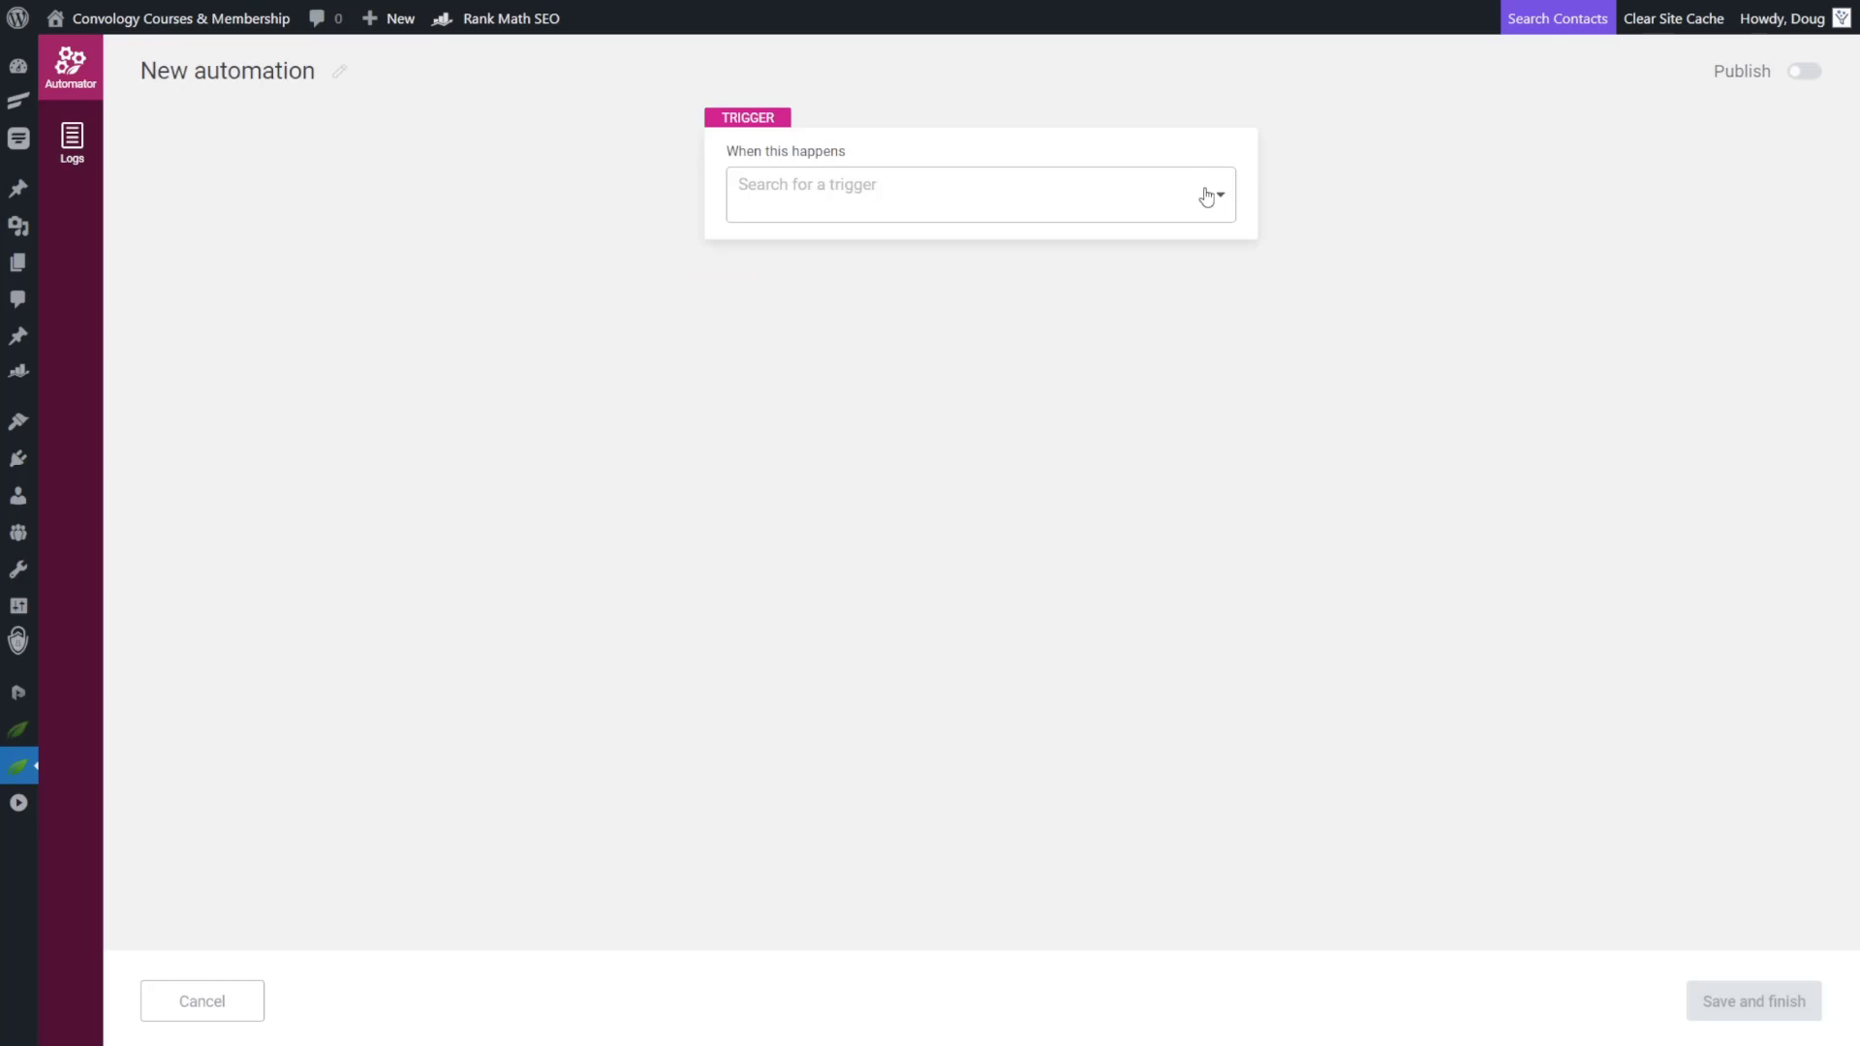
Step: Start a new automation and scroll its trigger list down to the Thrive Apprentice course events
{"action": "left_click", "coordinate": [1206, 192]}
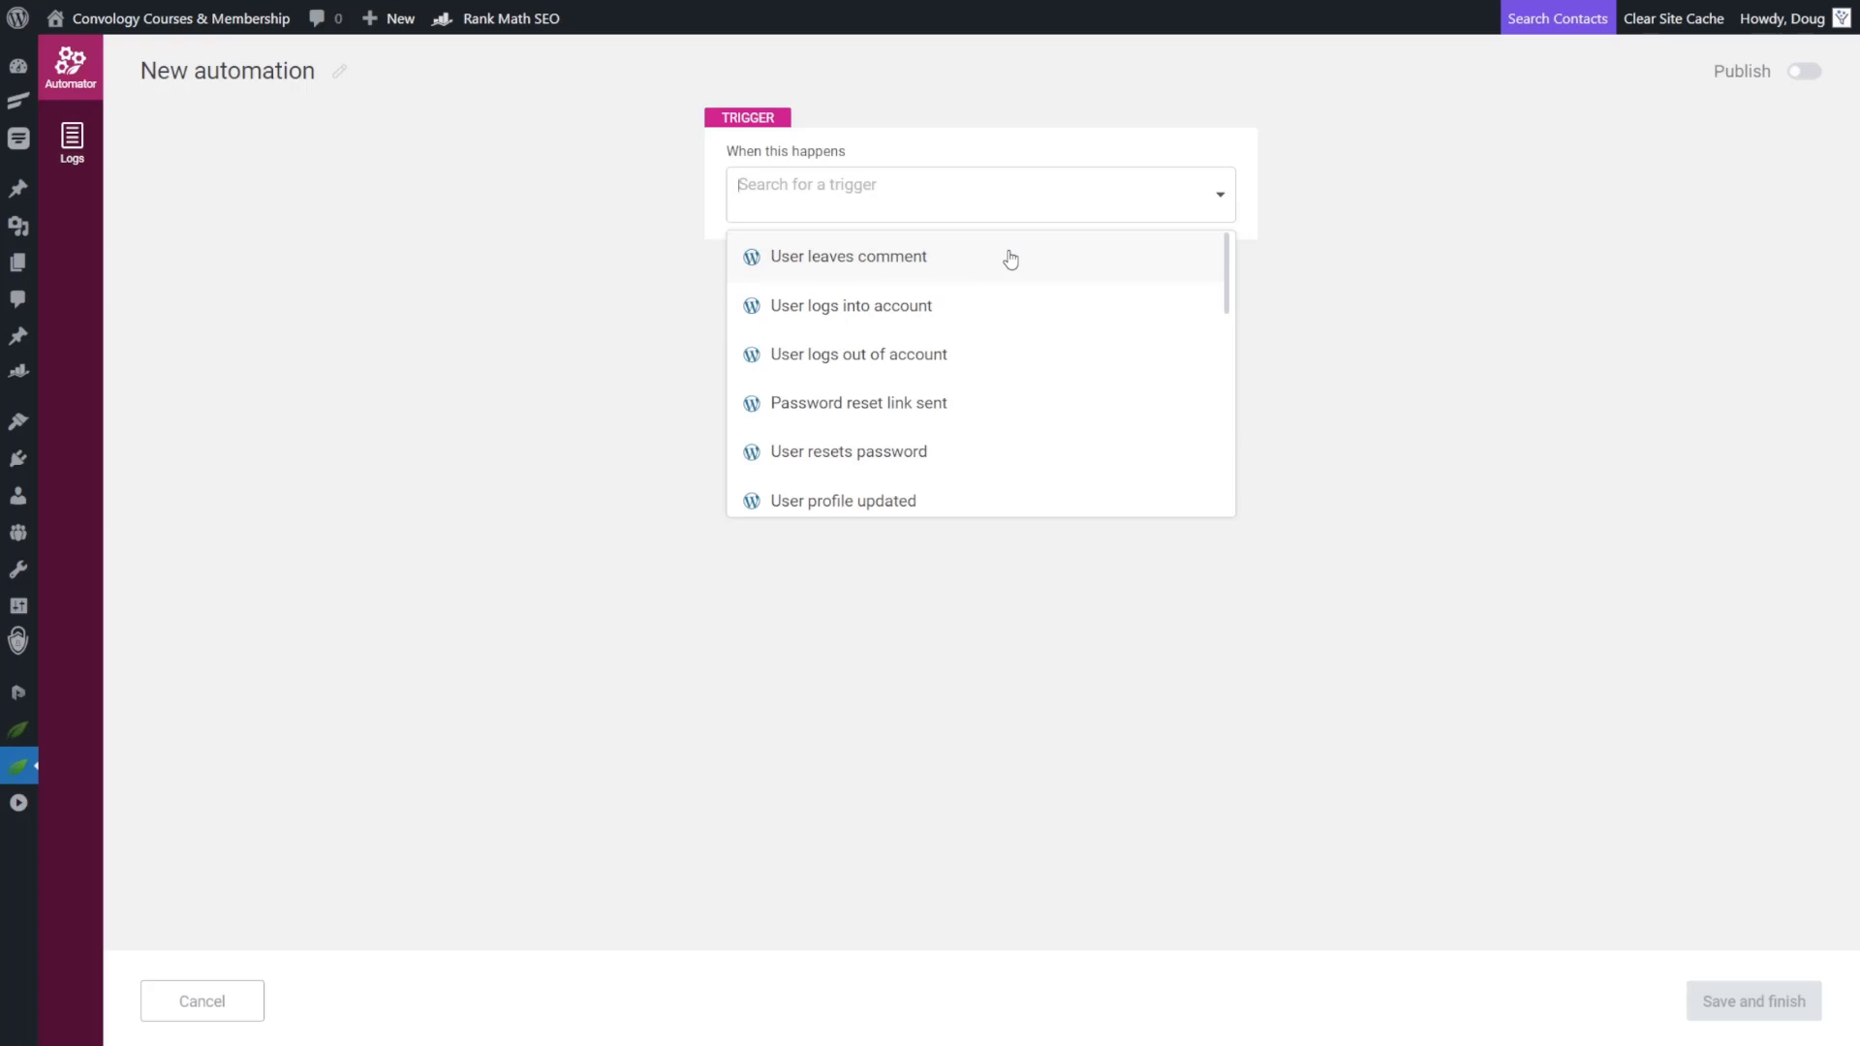
{"action": "scroll", "coordinate": [933, 336], "scroll_direction": "down", "scroll_amount": 1}
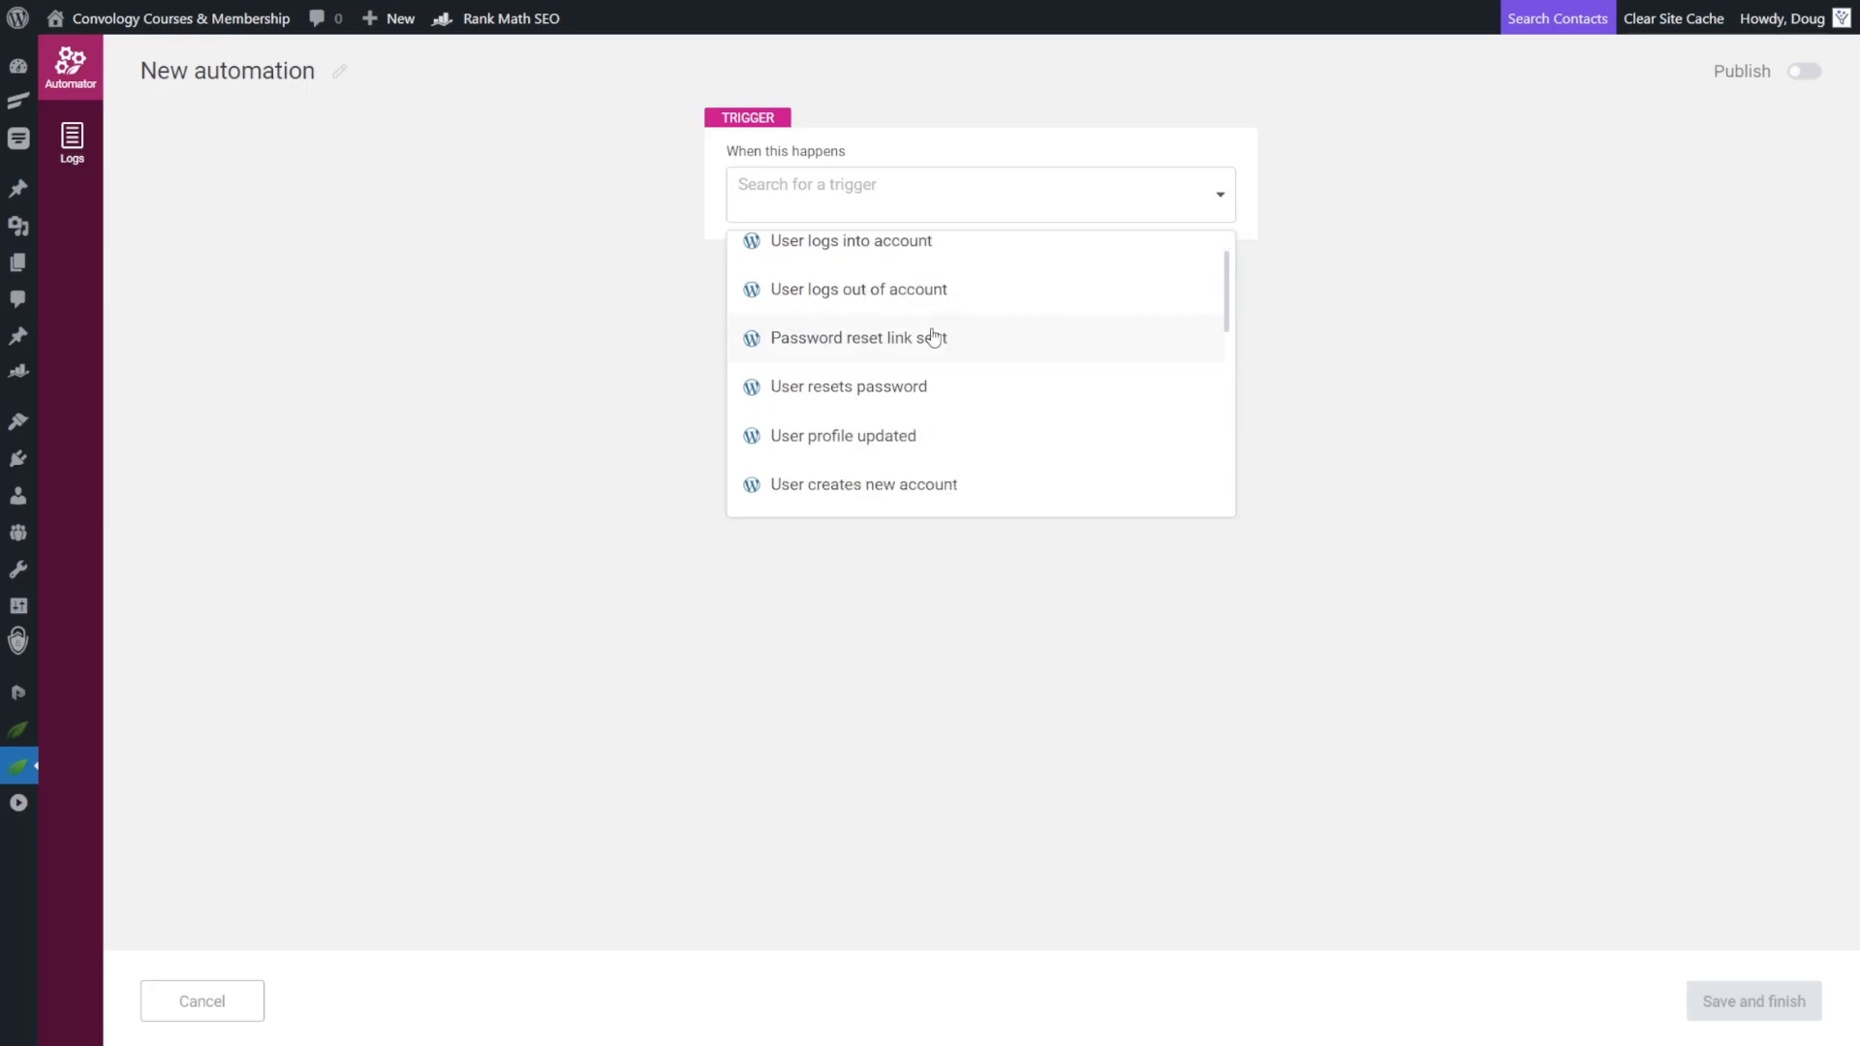
{"action": "scroll", "coordinate": [933, 336], "scroll_direction": "down", "scroll_amount": 3}
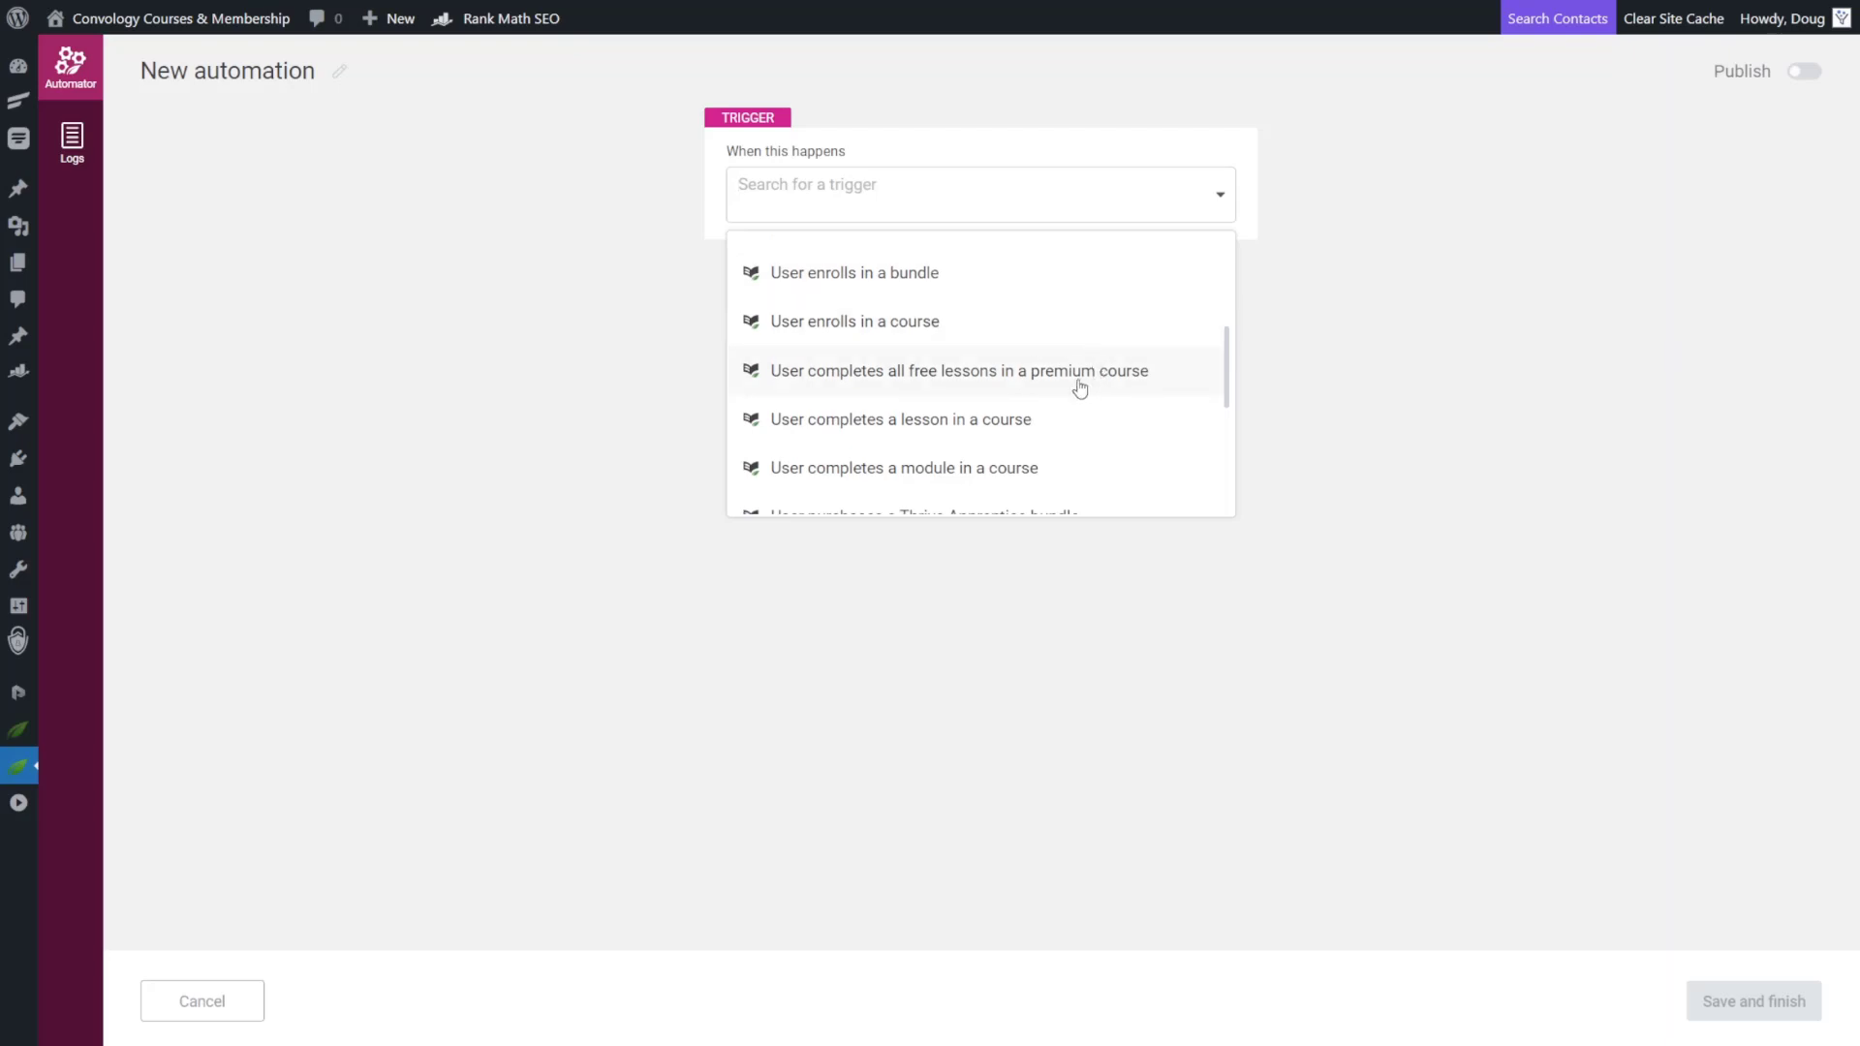
{"action": "scroll", "coordinate": [1080, 387], "scroll_direction": "down", "scroll_amount": 2}
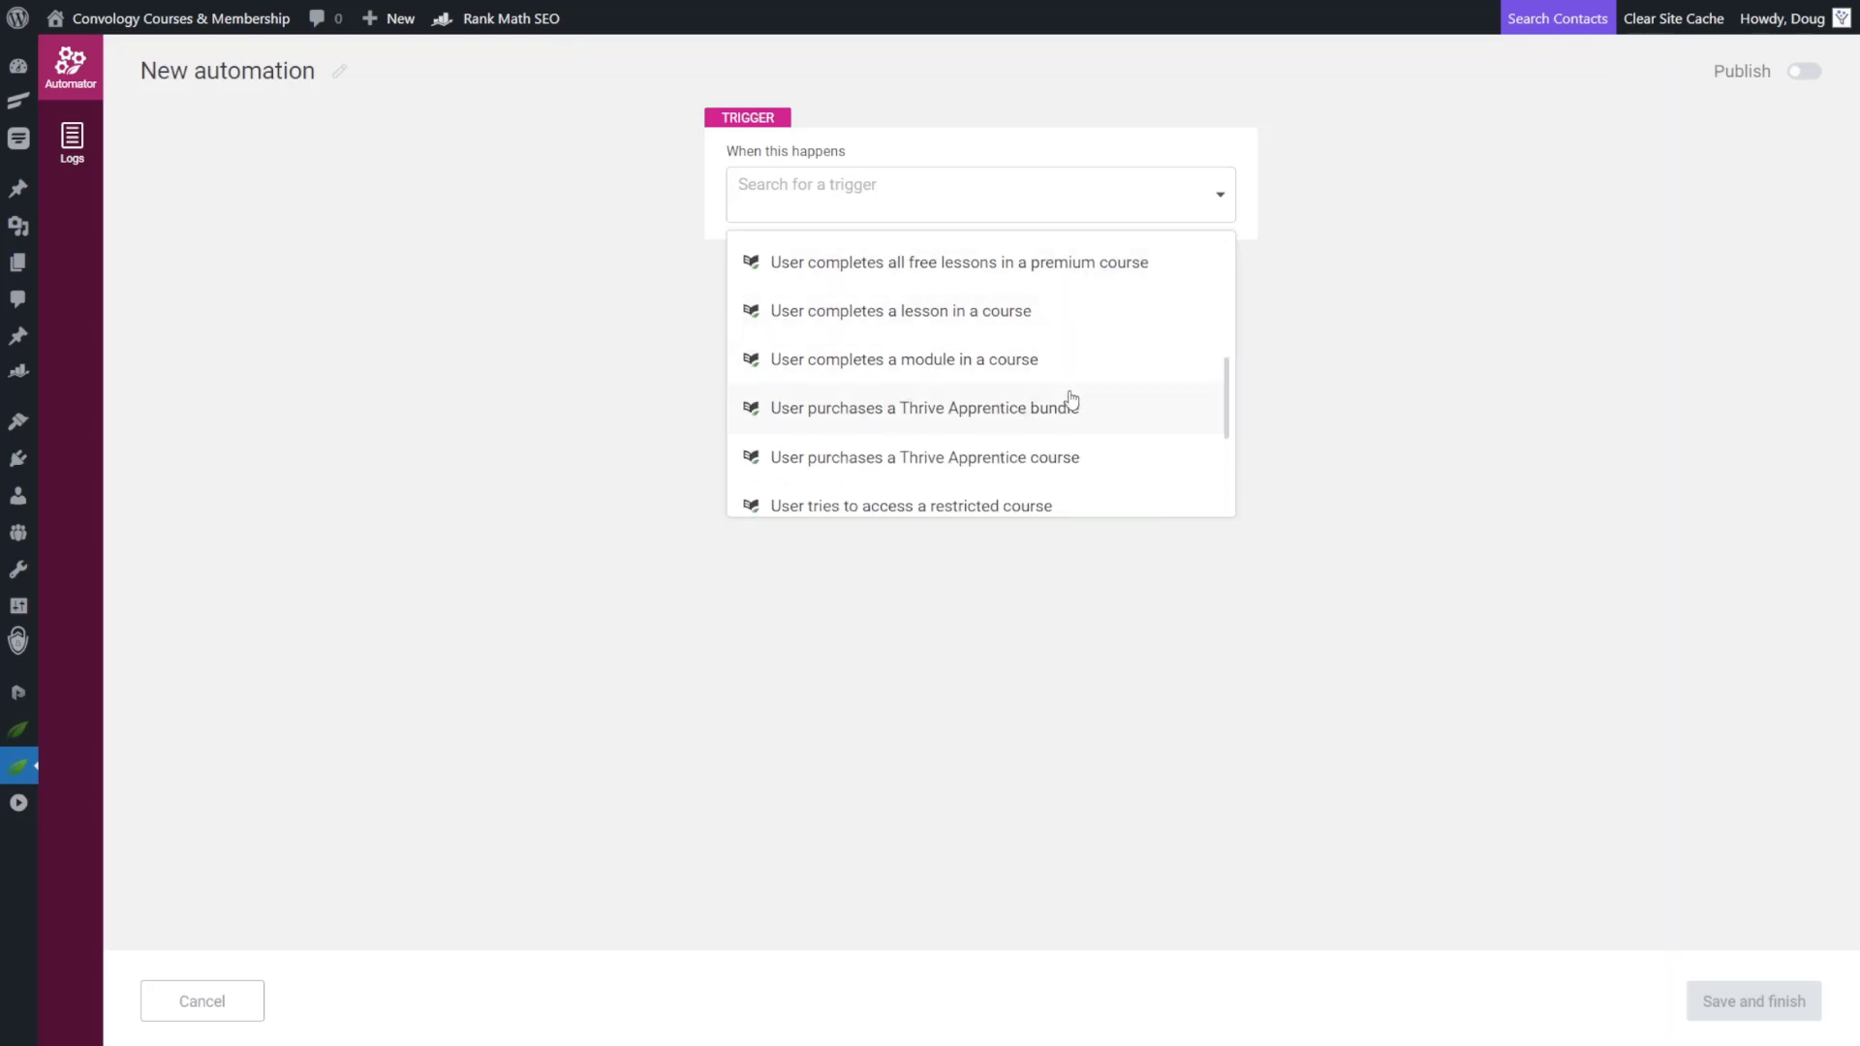
{"action": "scroll", "coordinate": [1071, 400], "scroll_direction": "down", "scroll_amount": 4}
{"action": "scroll", "coordinate": [1025, 316], "scroll_direction": "down", "scroll_amount": 1}
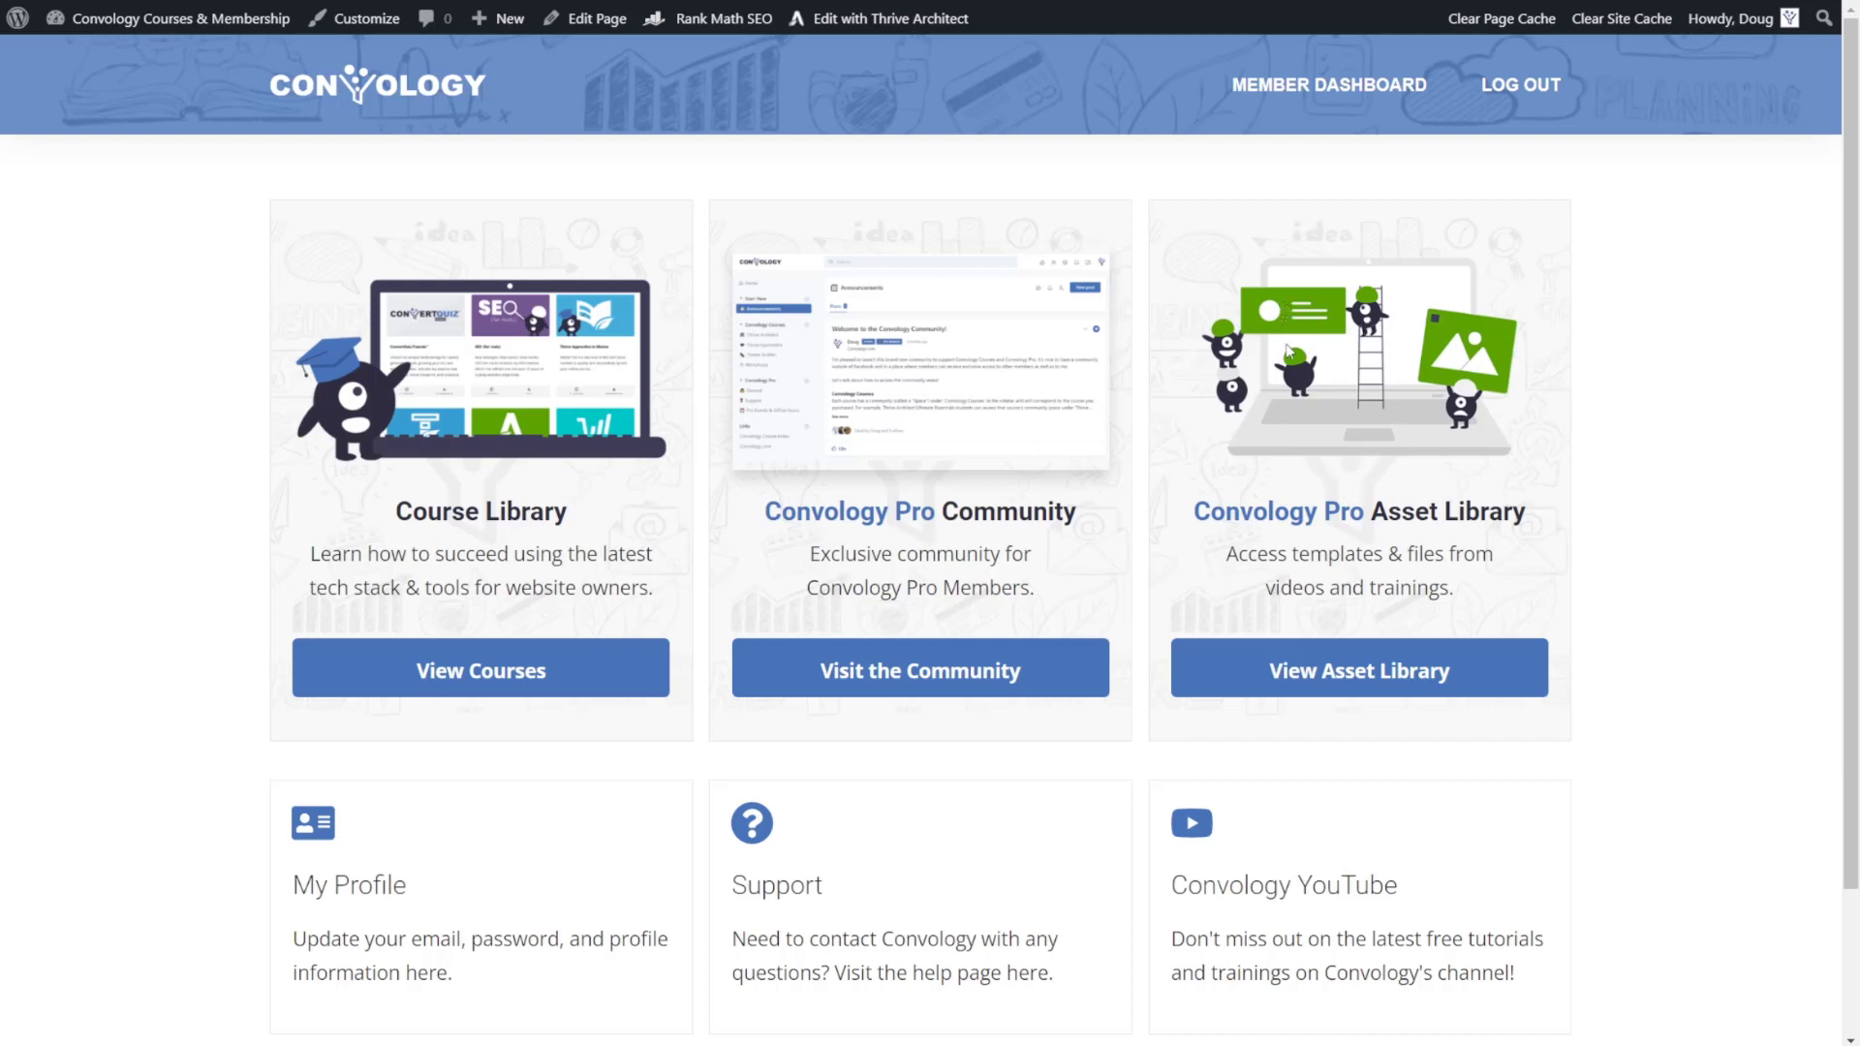
{"action": "scroll", "coordinate": [1284, 499], "scroll_direction": "down", "scroll_amount": 2}
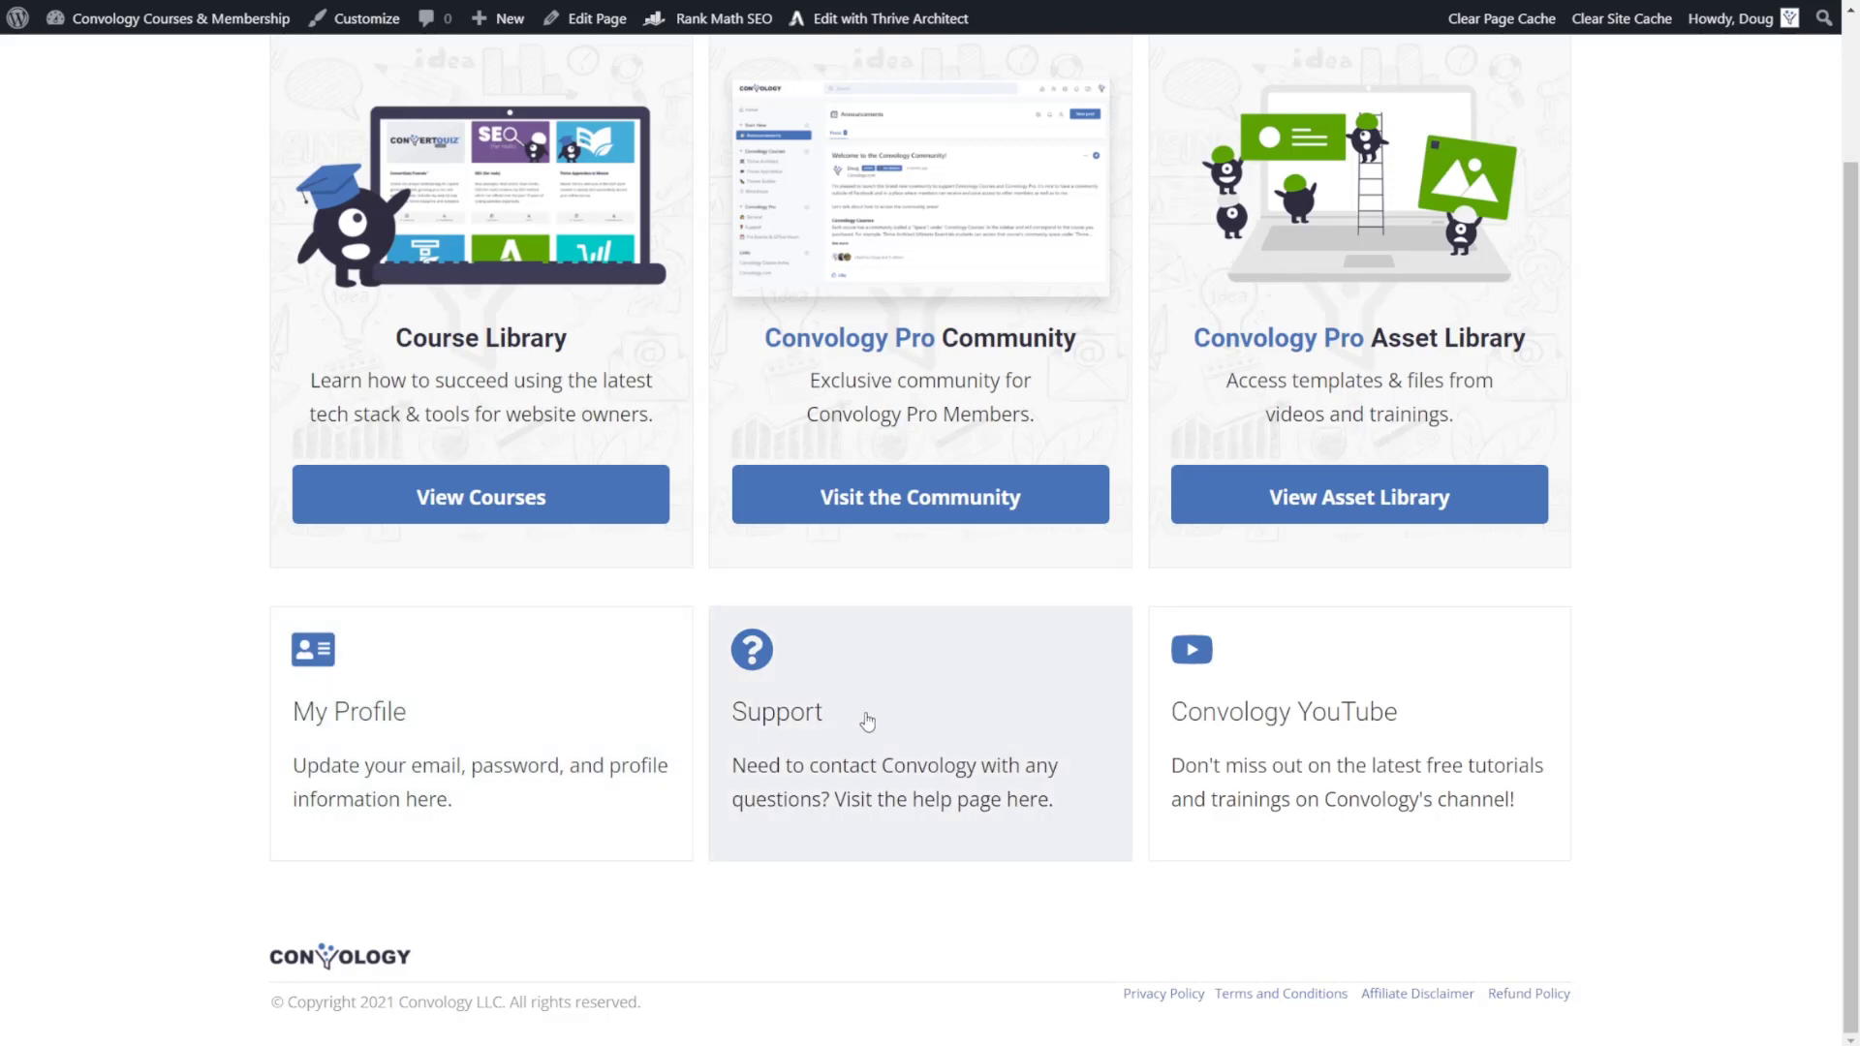
{"action": "scroll", "coordinate": [1543, 397], "scroll_direction": "up", "scroll_amount": 2}
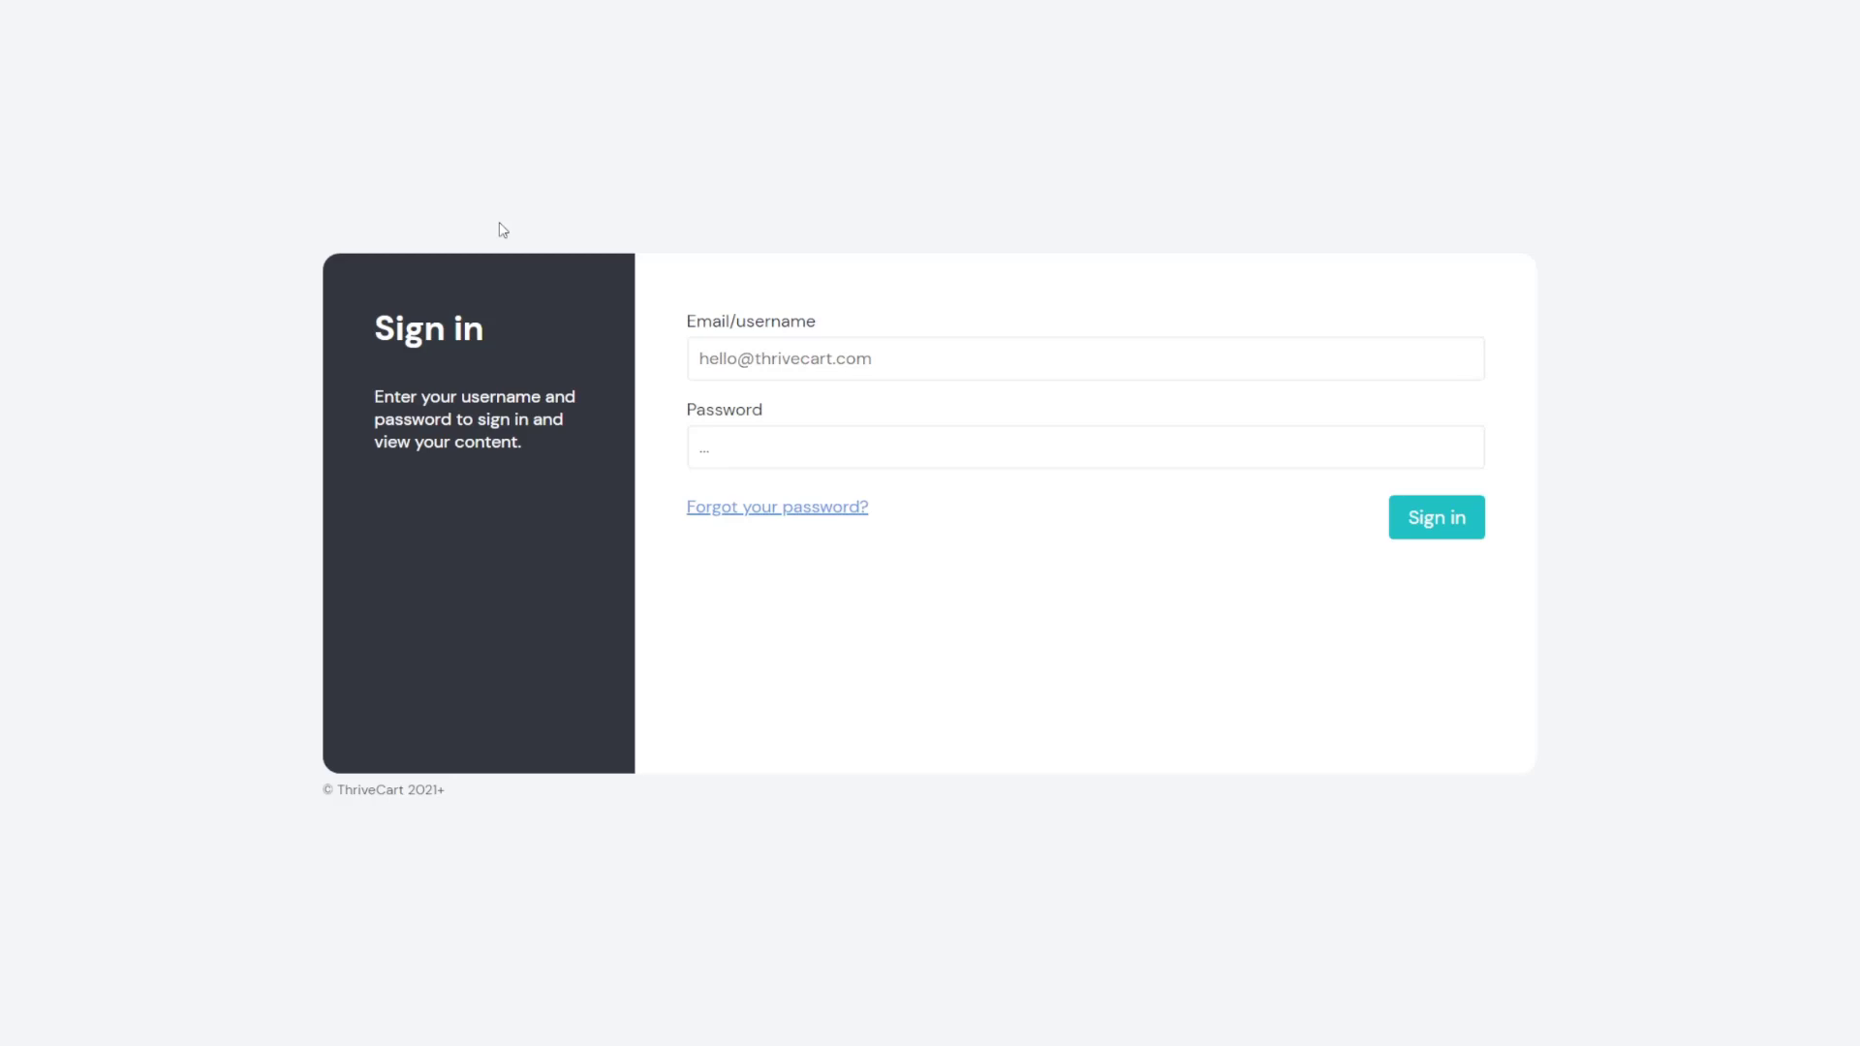
Step: Select the Email/username field on the ThriveCart Learn student sign-in form
{"action": "left_click", "coordinate": [1457, 358]}
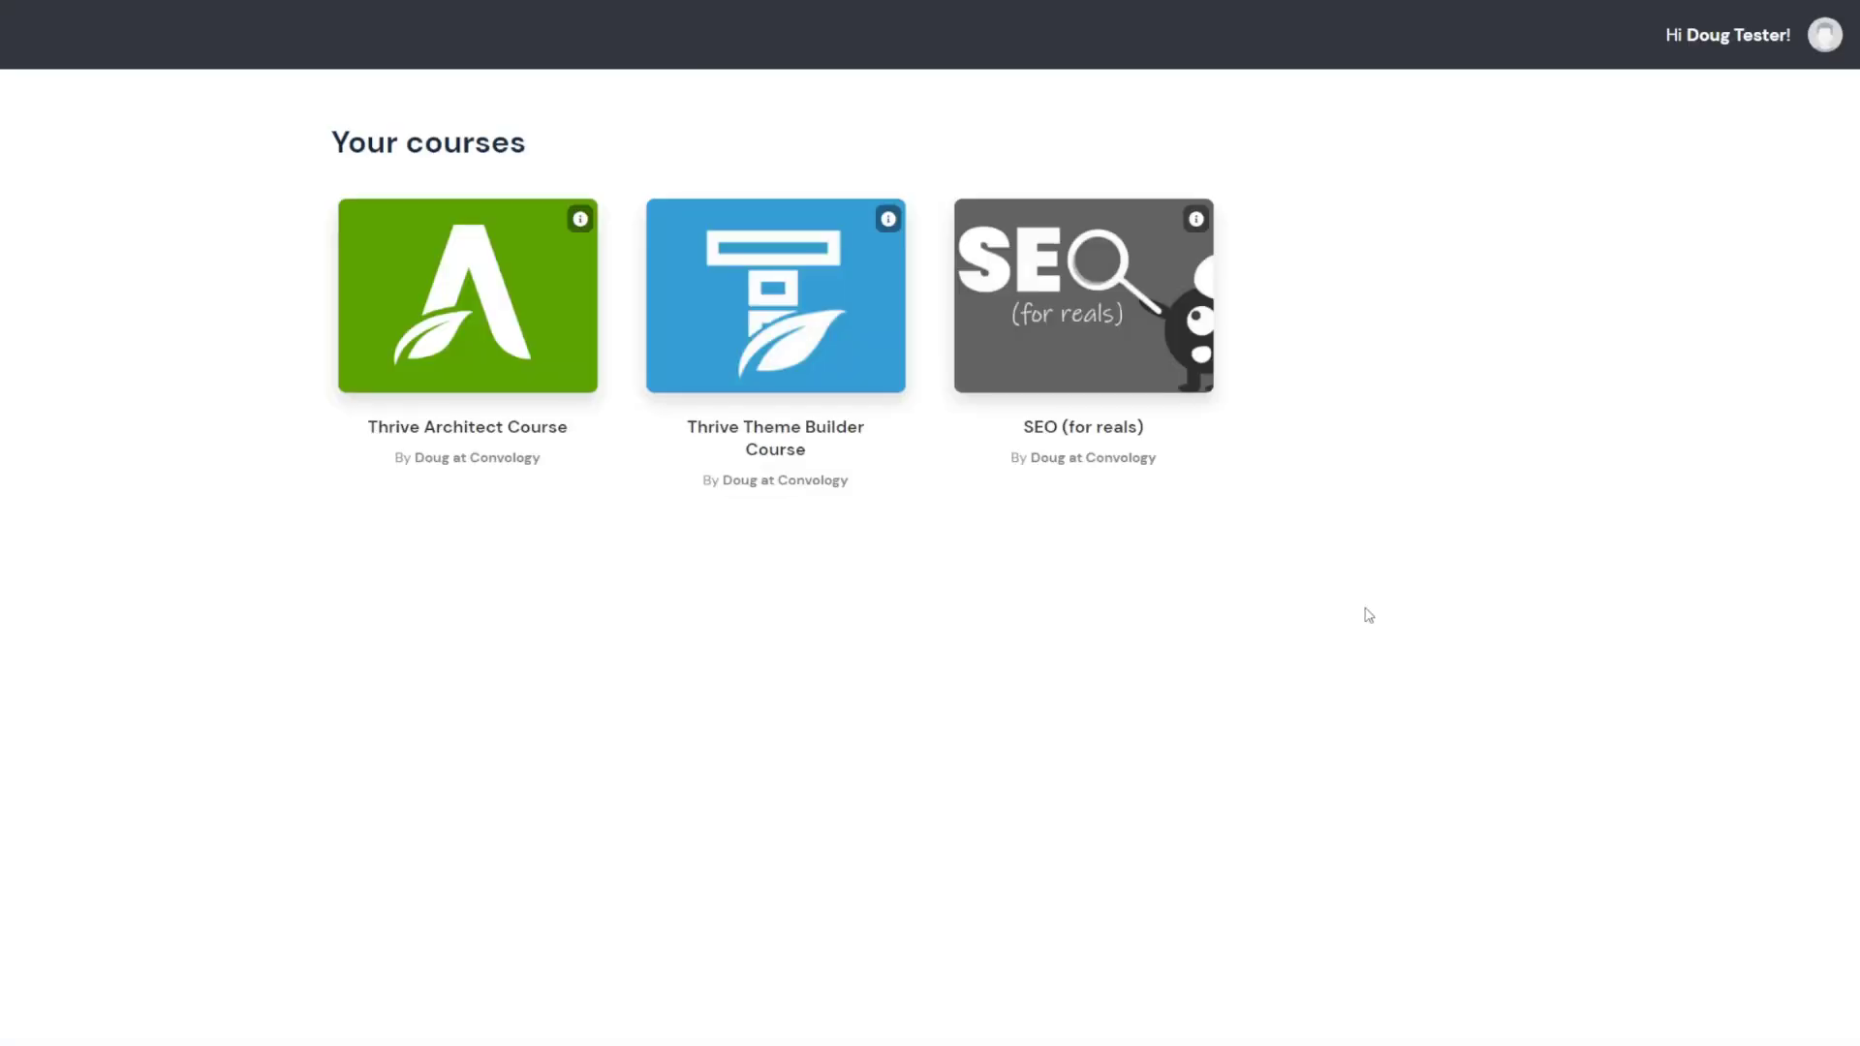
{"action": "mouse_move", "coordinate": [1157, 366]}
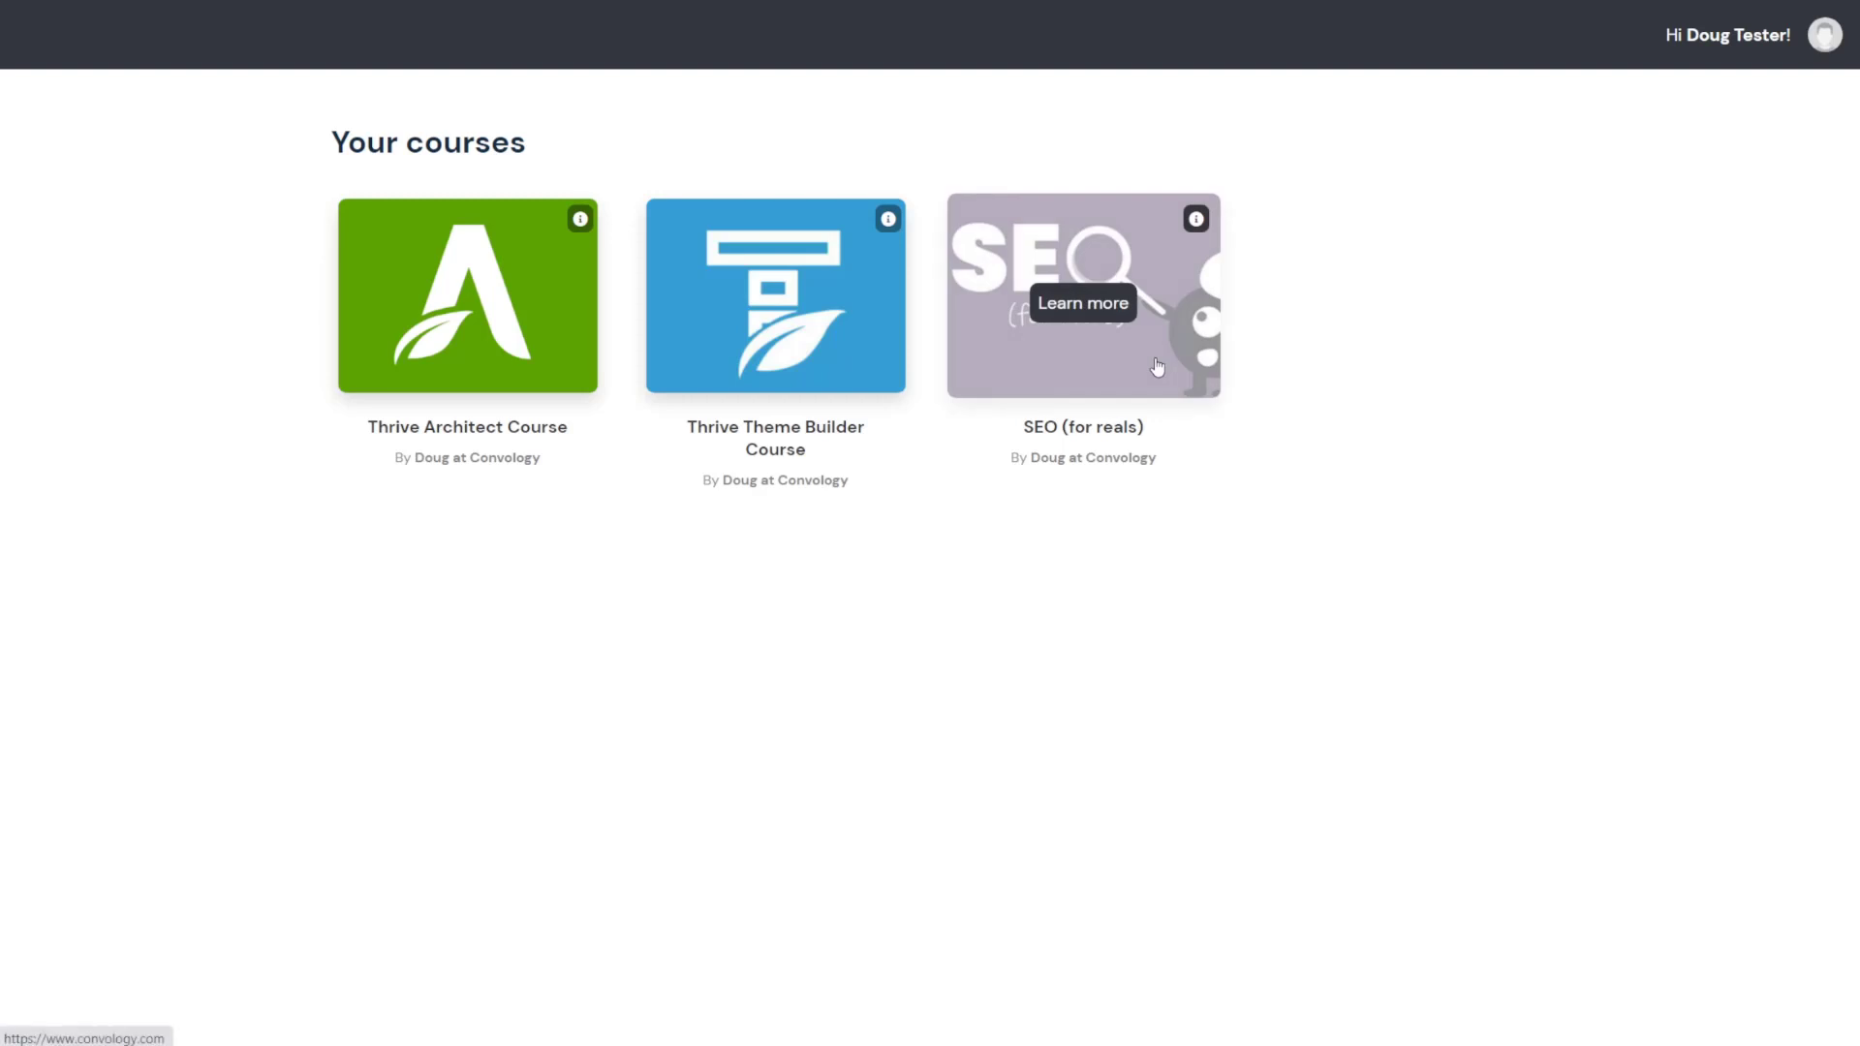